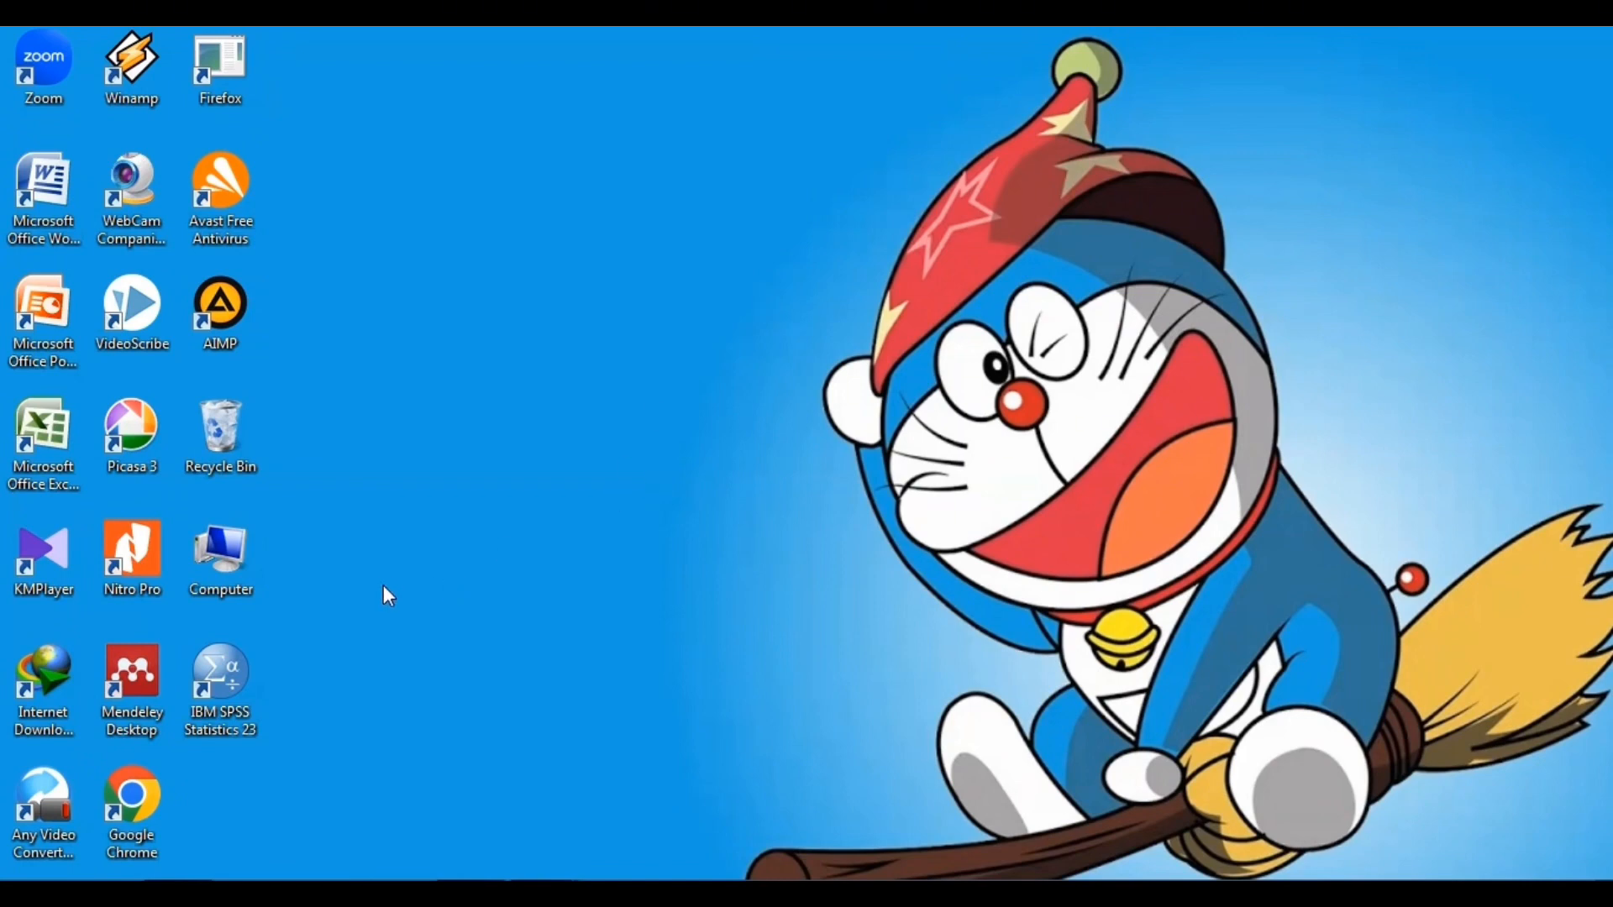
- Start IBM SPSS Statistics 23 with an empty dataset and switch to Variable View
double_click(220, 687)
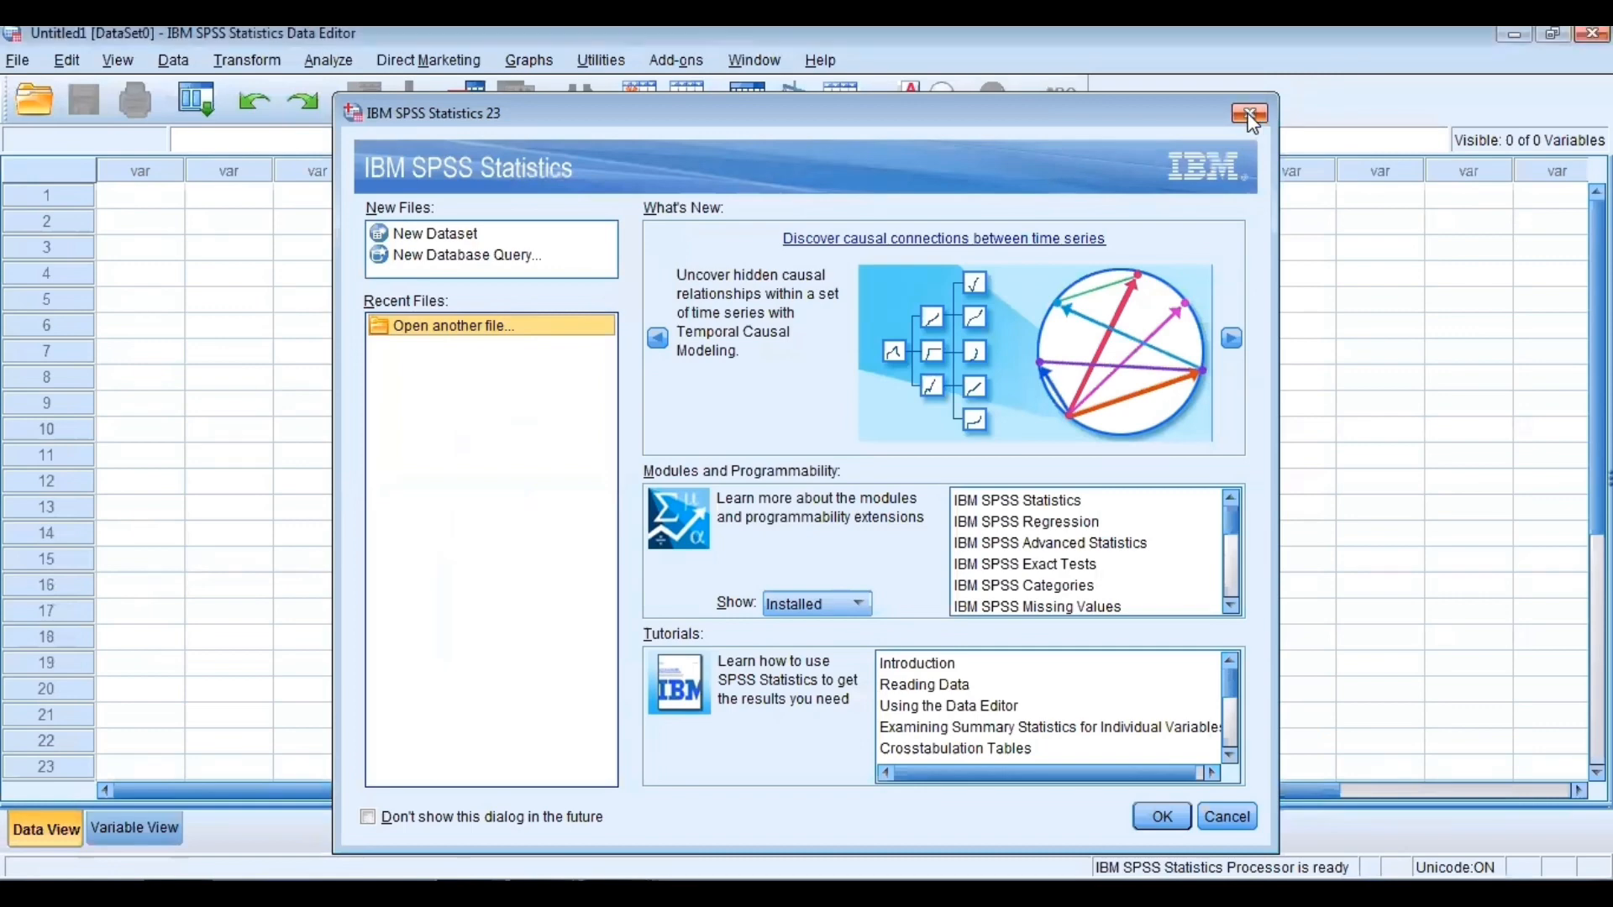
click(1251, 114)
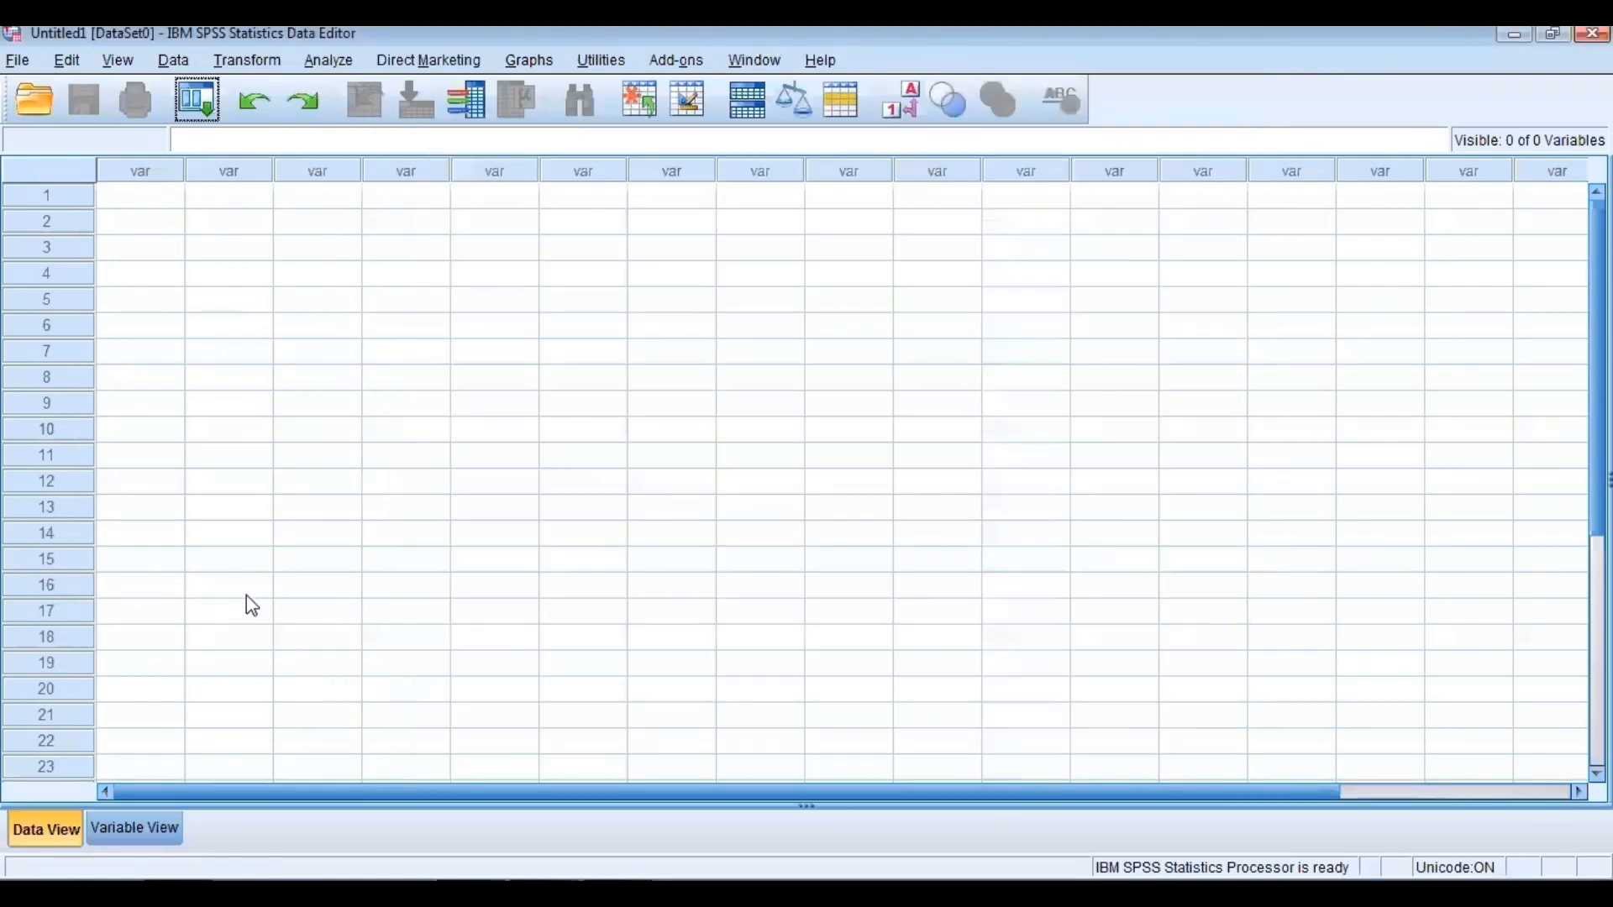
click(123, 842)
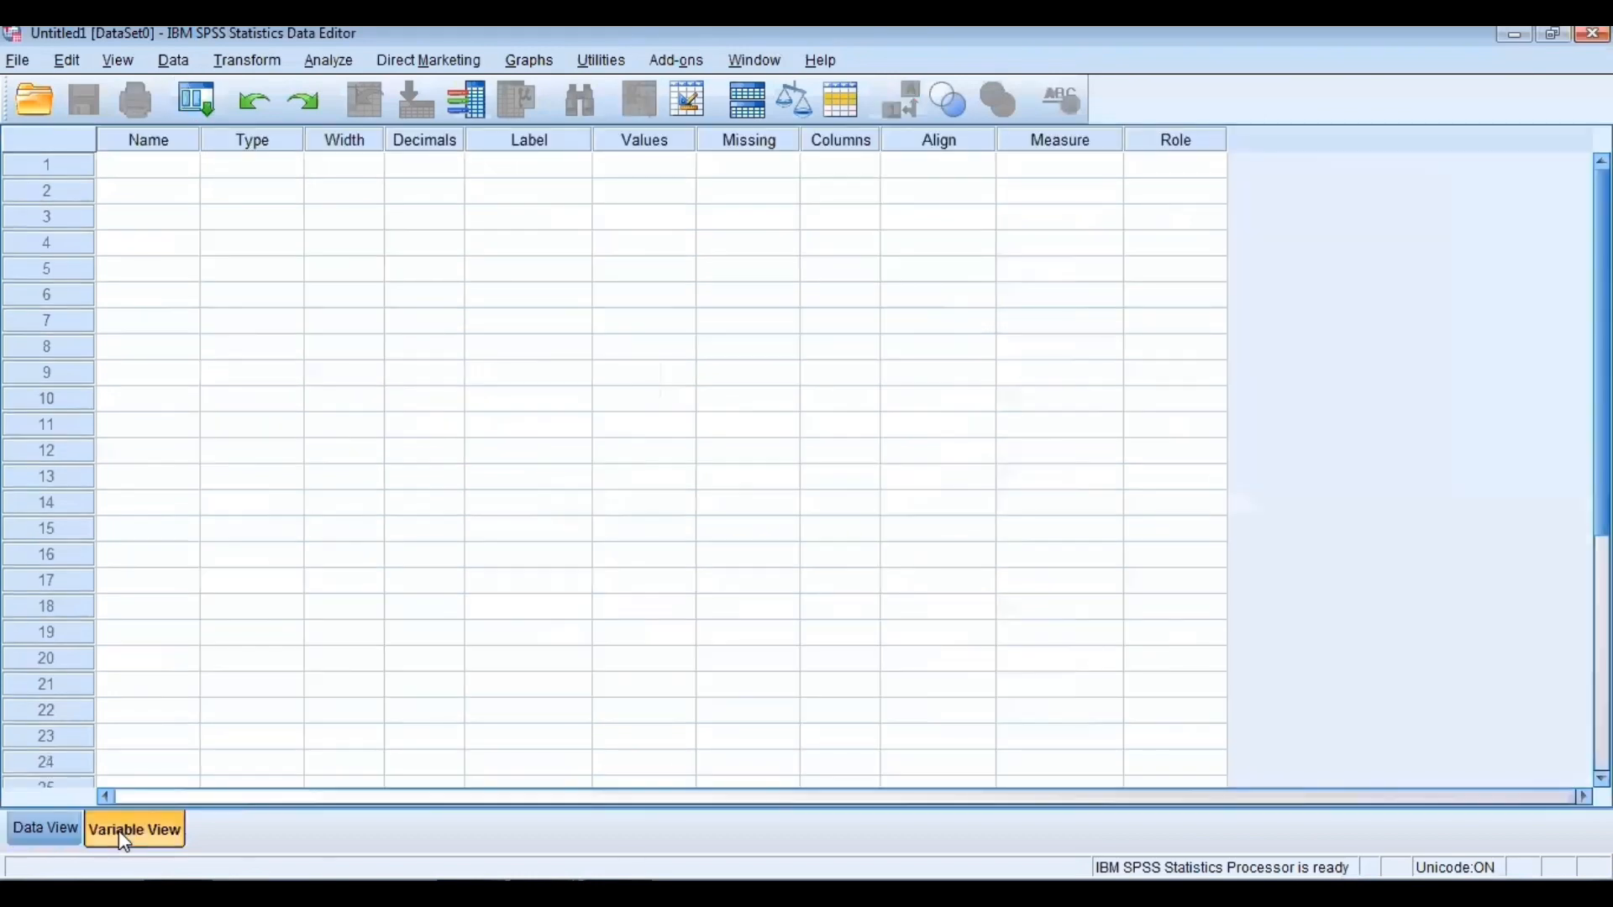
- Define three variables named nama, jk and pengetahuan in the first three rows
click(155, 169)
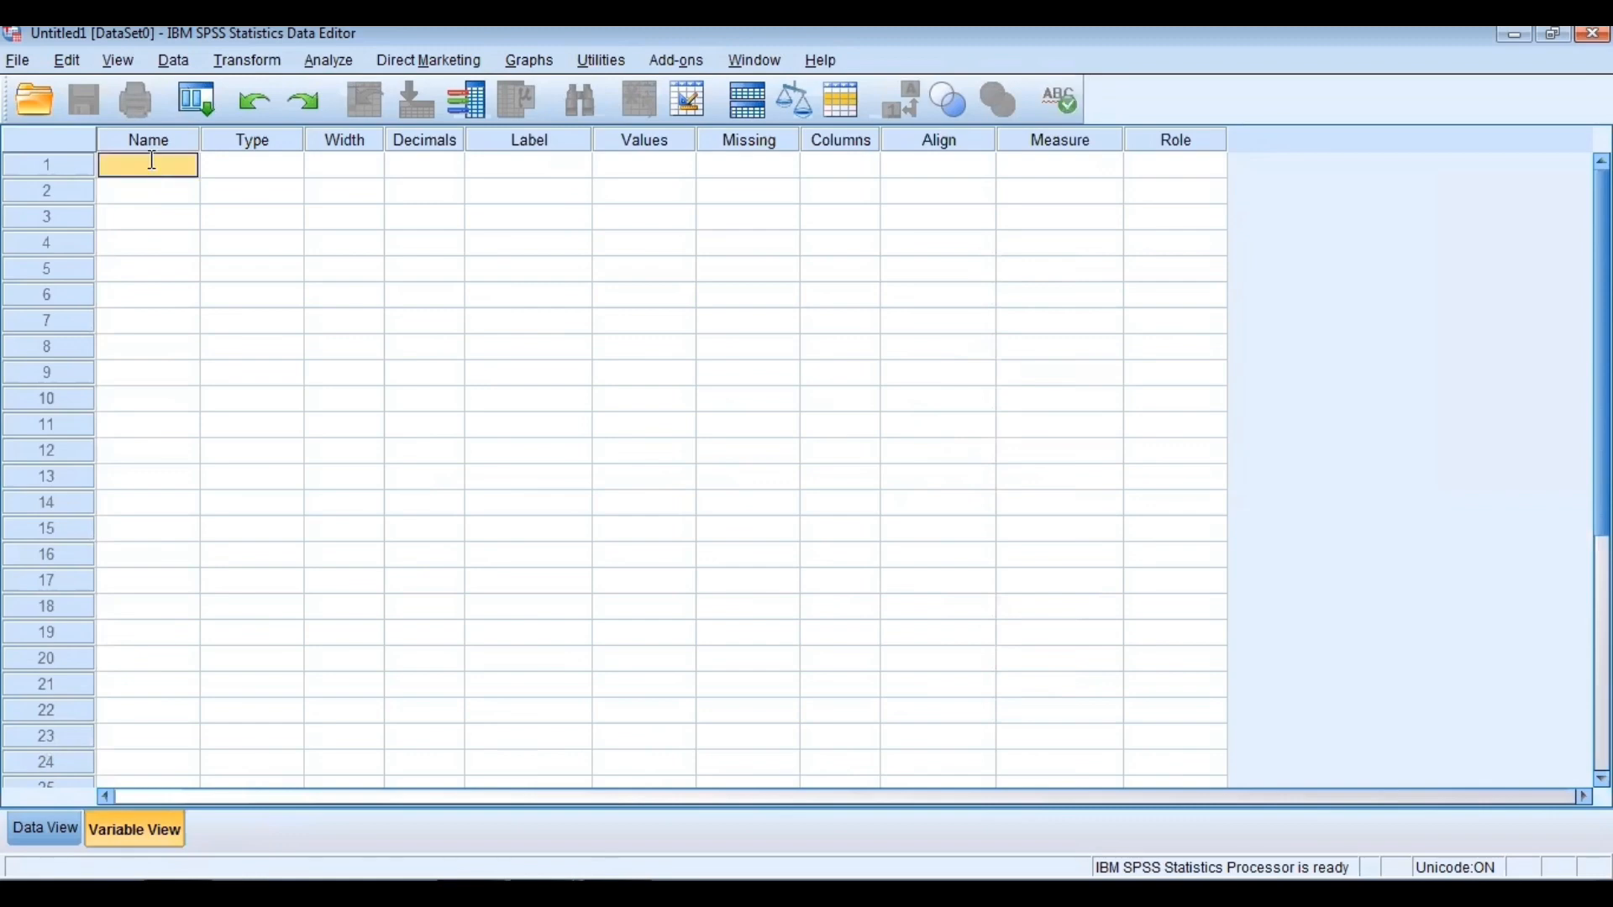
text(nama)
key(Return)
text(j)
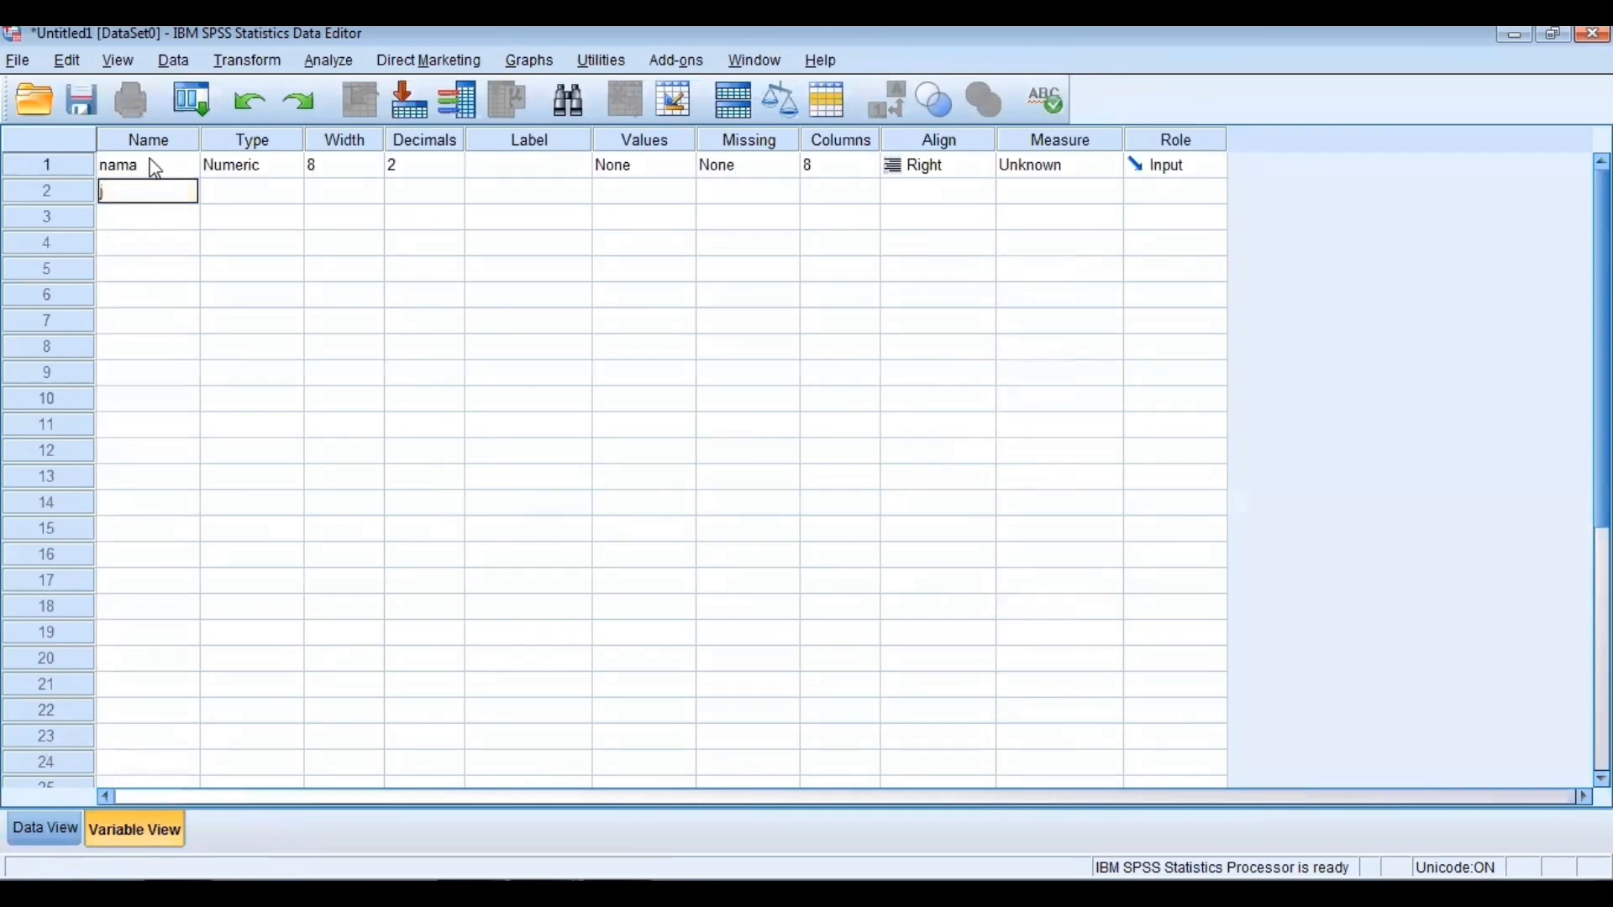
text(k)
key(Return)
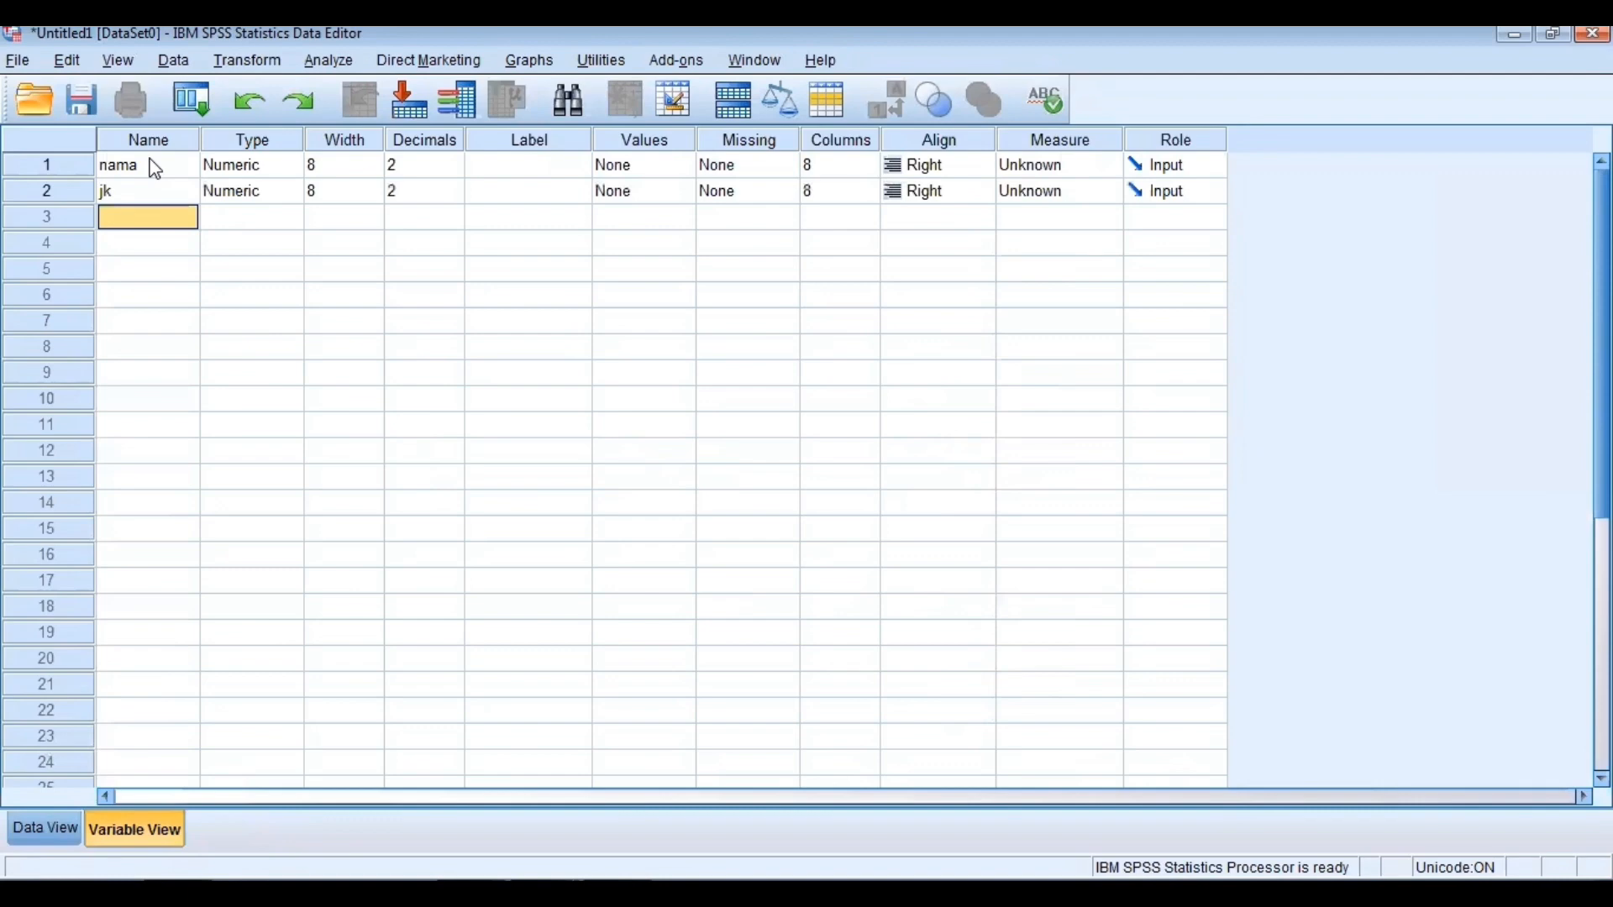
text(penge)
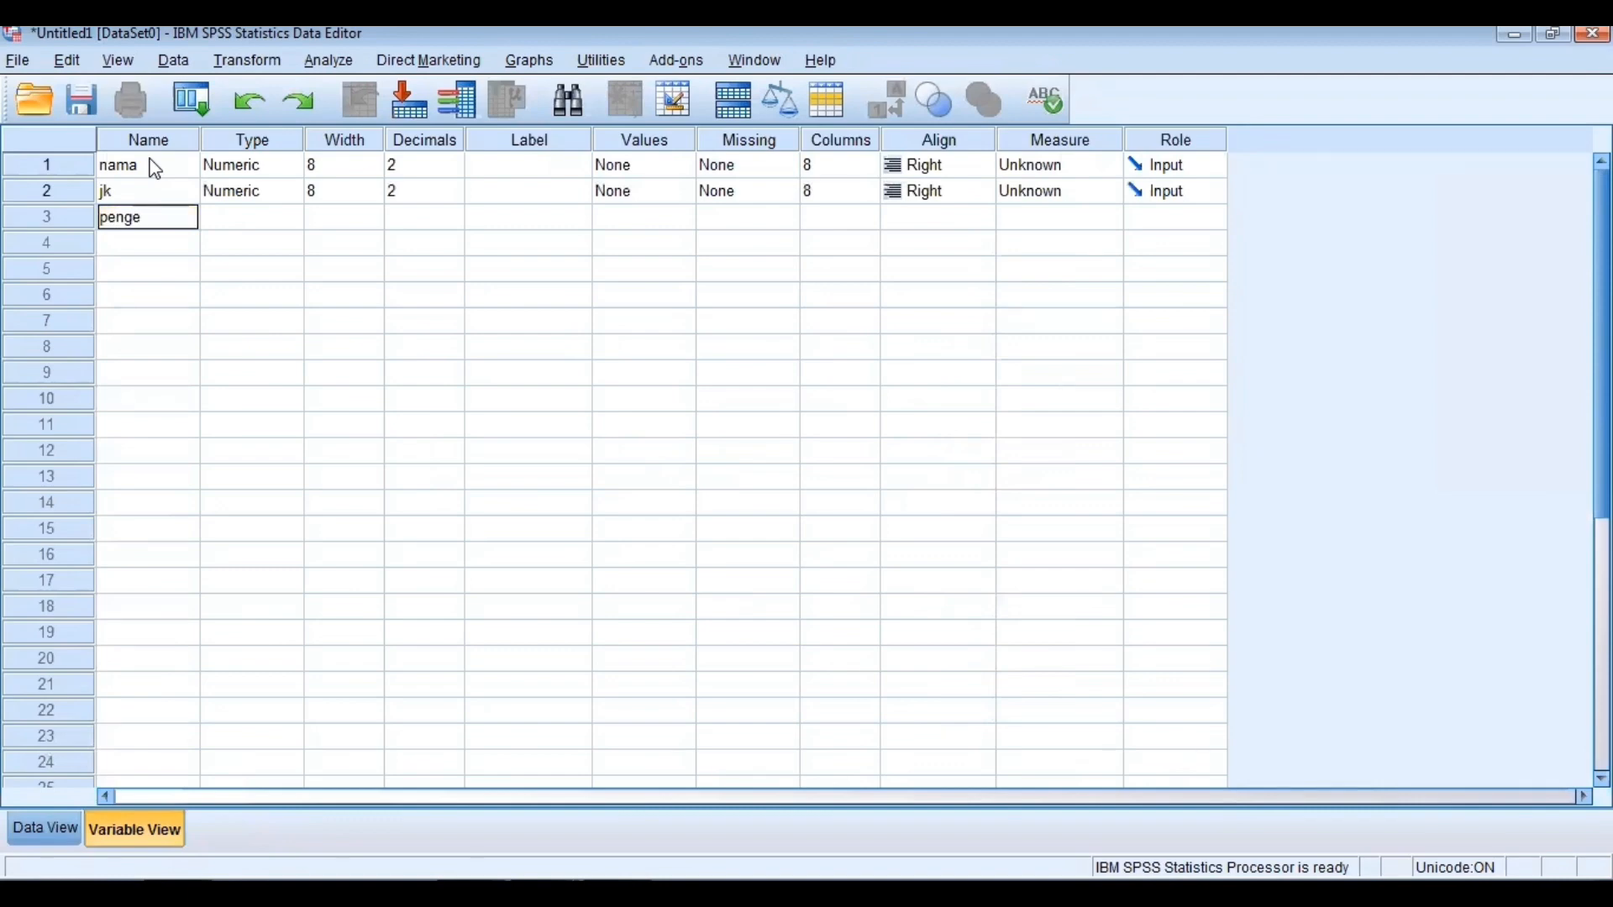
text(tahuan)
key(Return)
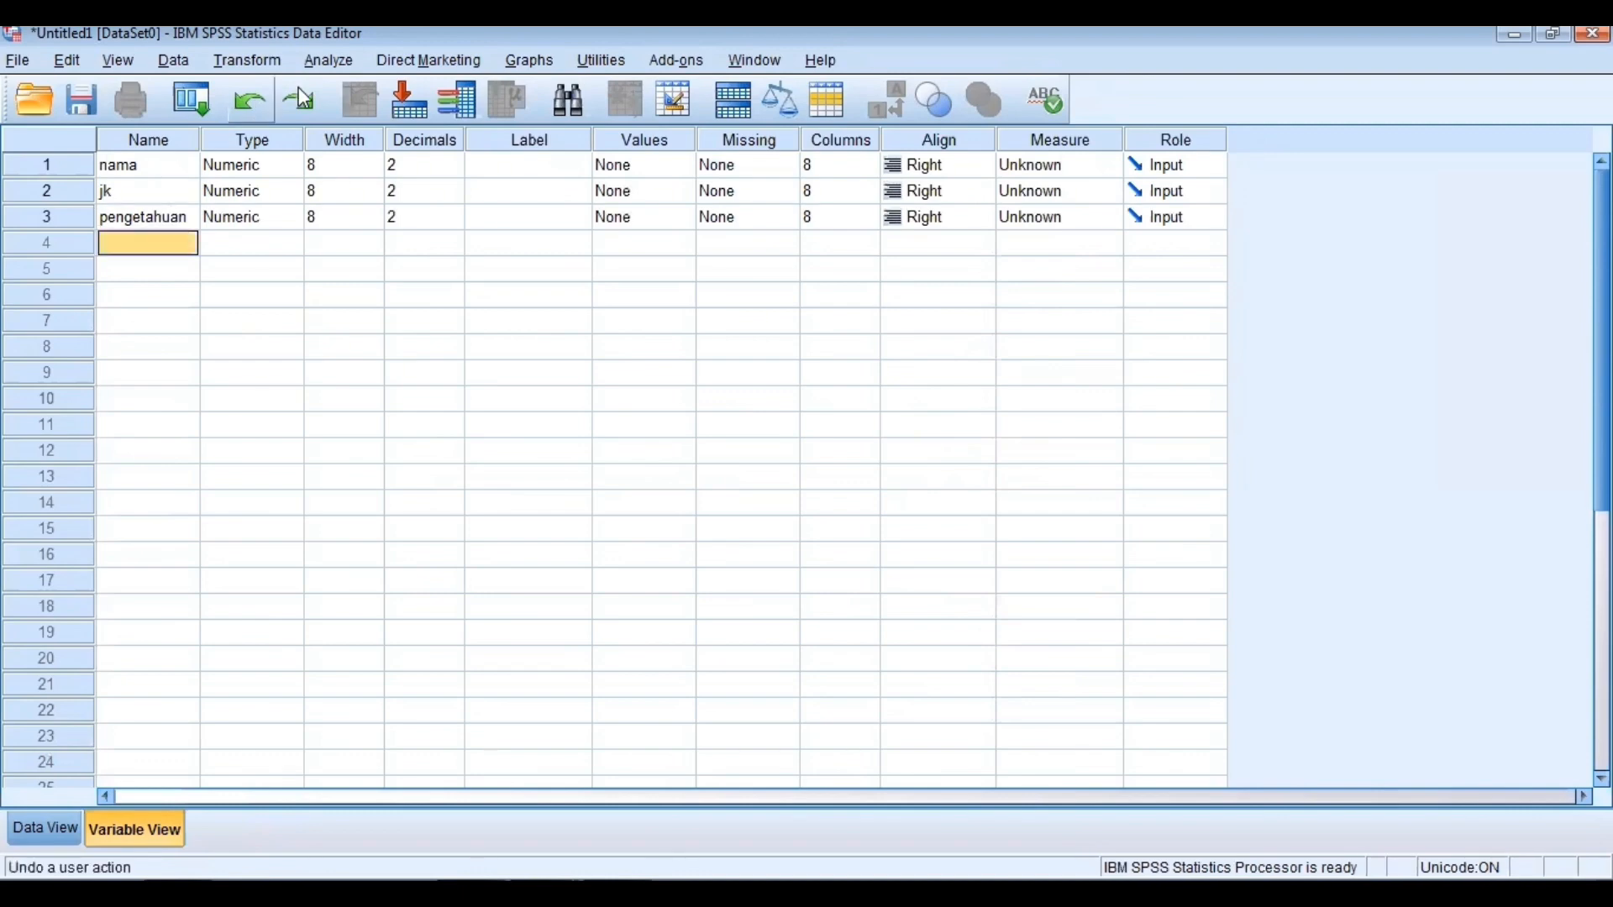
- Change the variable type of nama to String
click(263, 148)
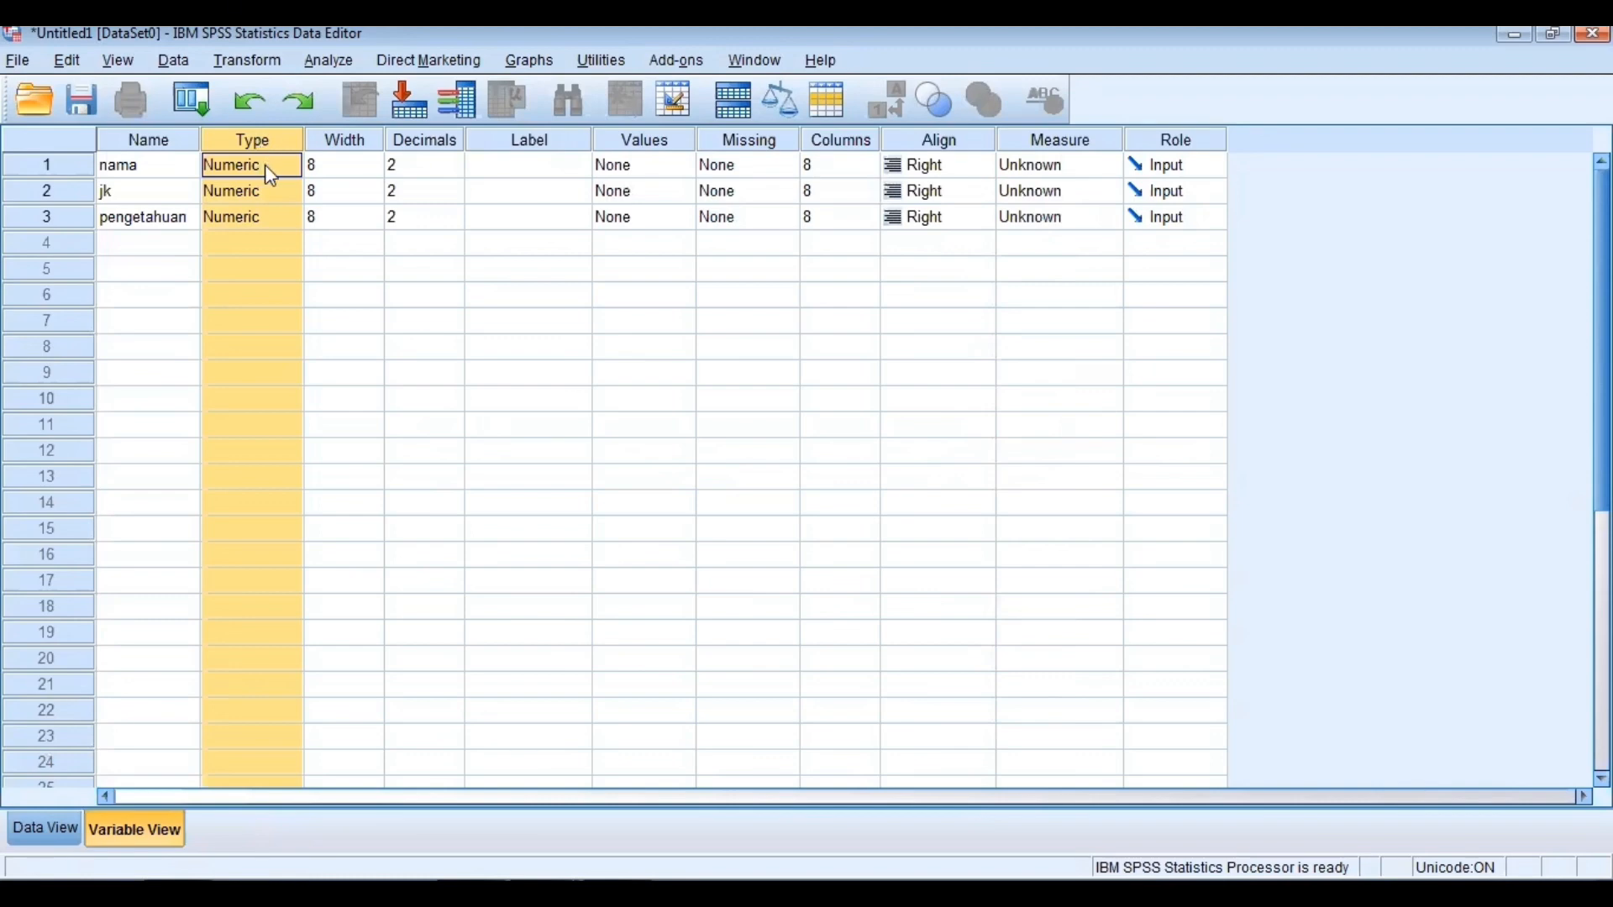
click(270, 175)
click(289, 166)
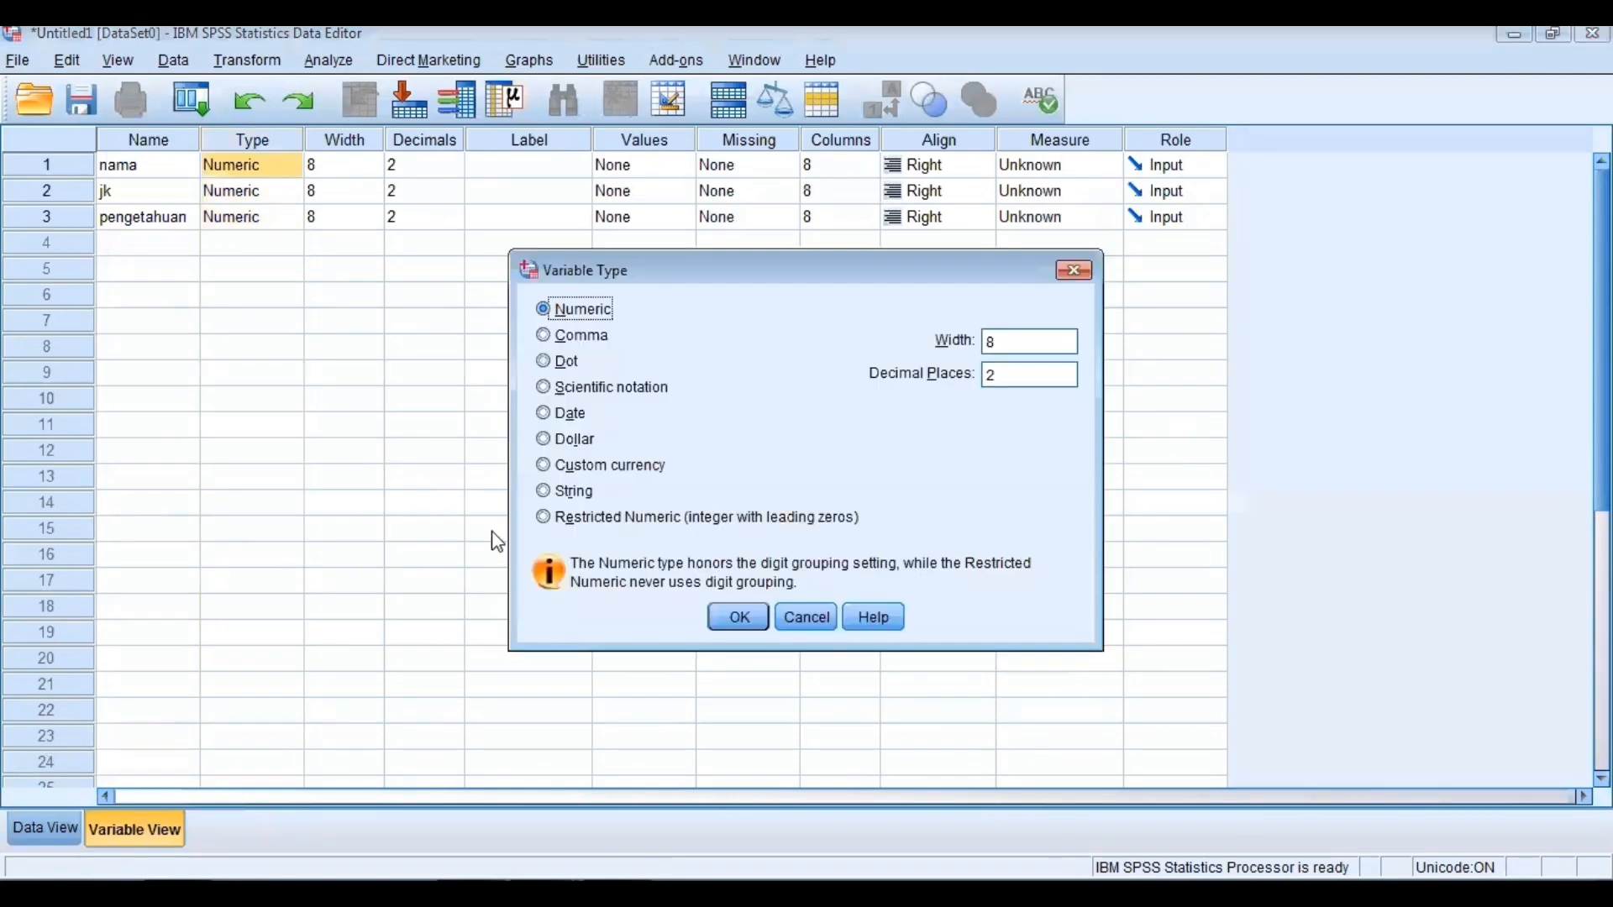
click(568, 491)
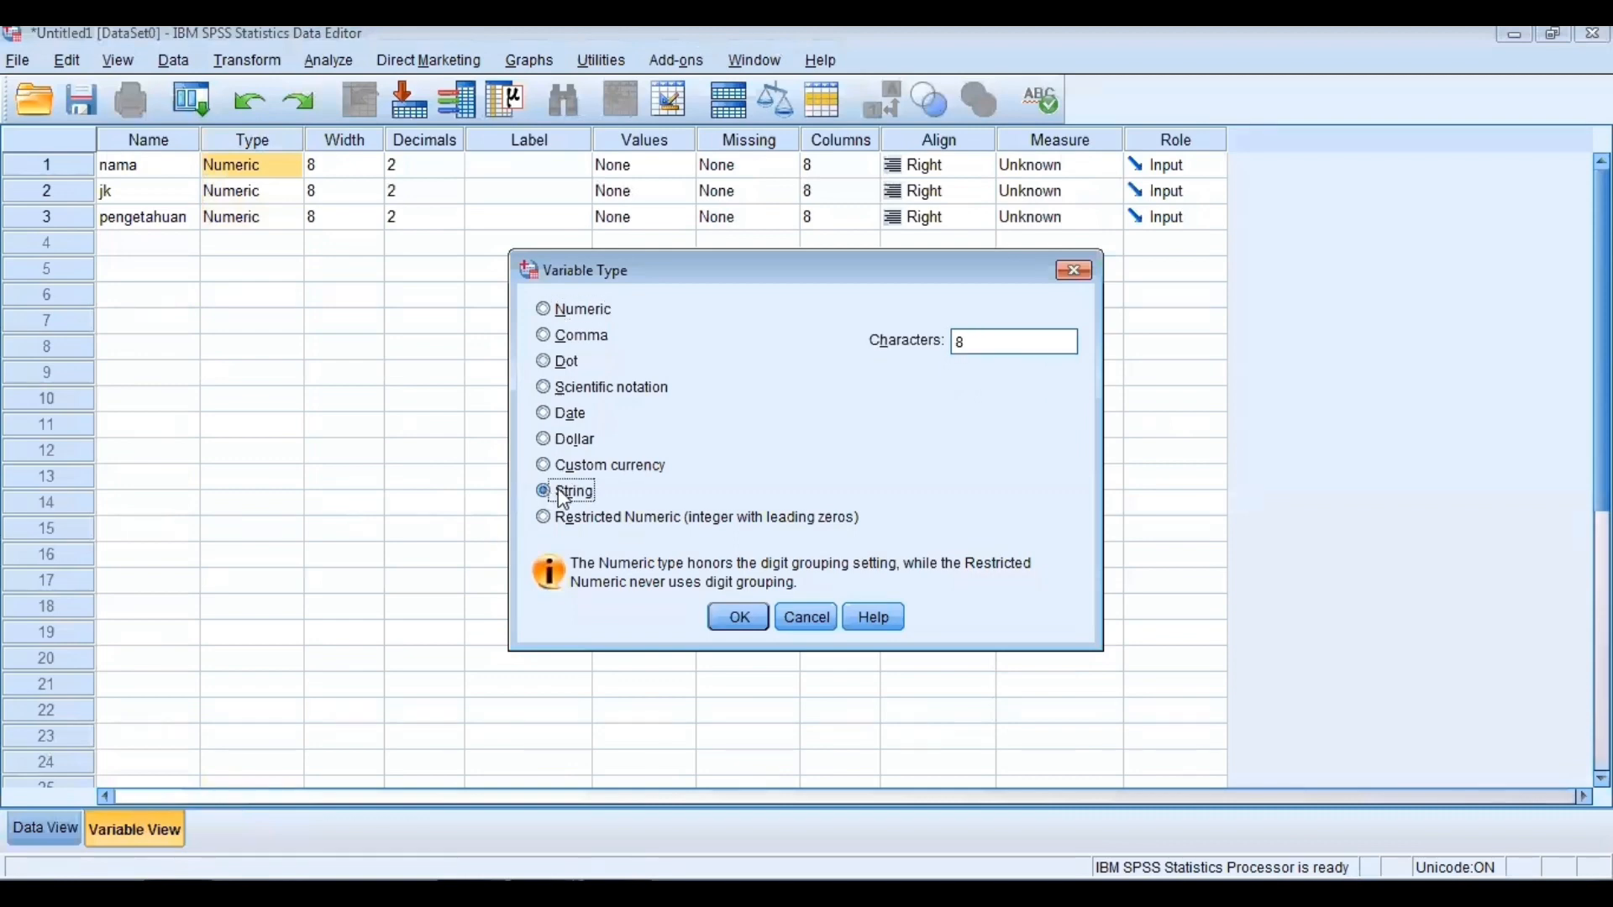
click(739, 618)
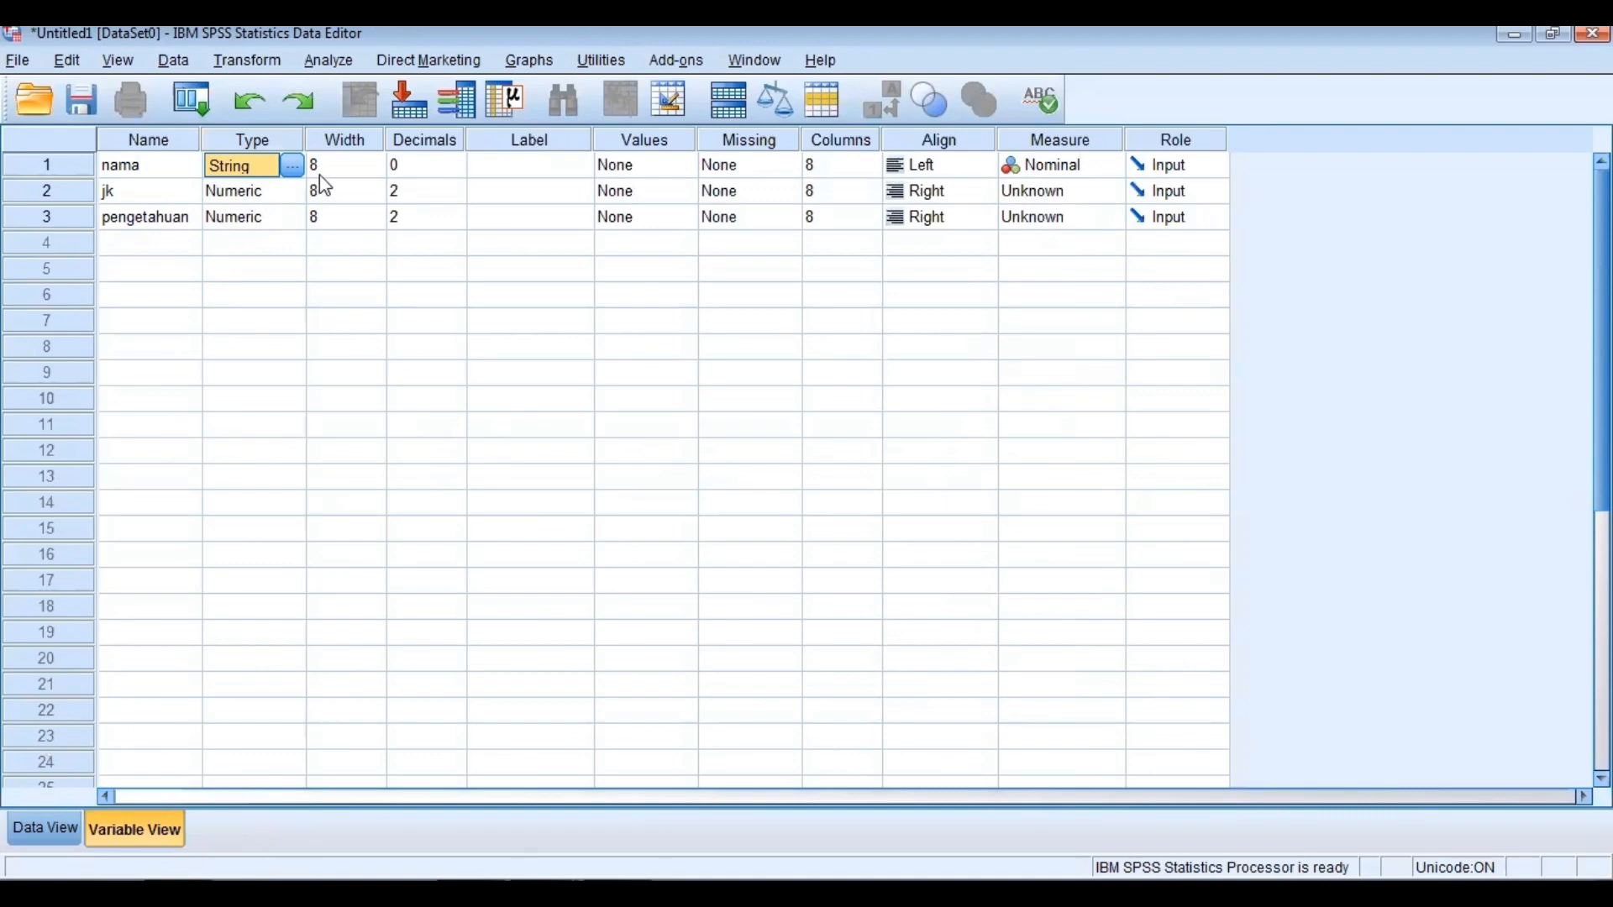
- Set the decimals of the jk and pengetahuan variables to 0
click(351, 149)
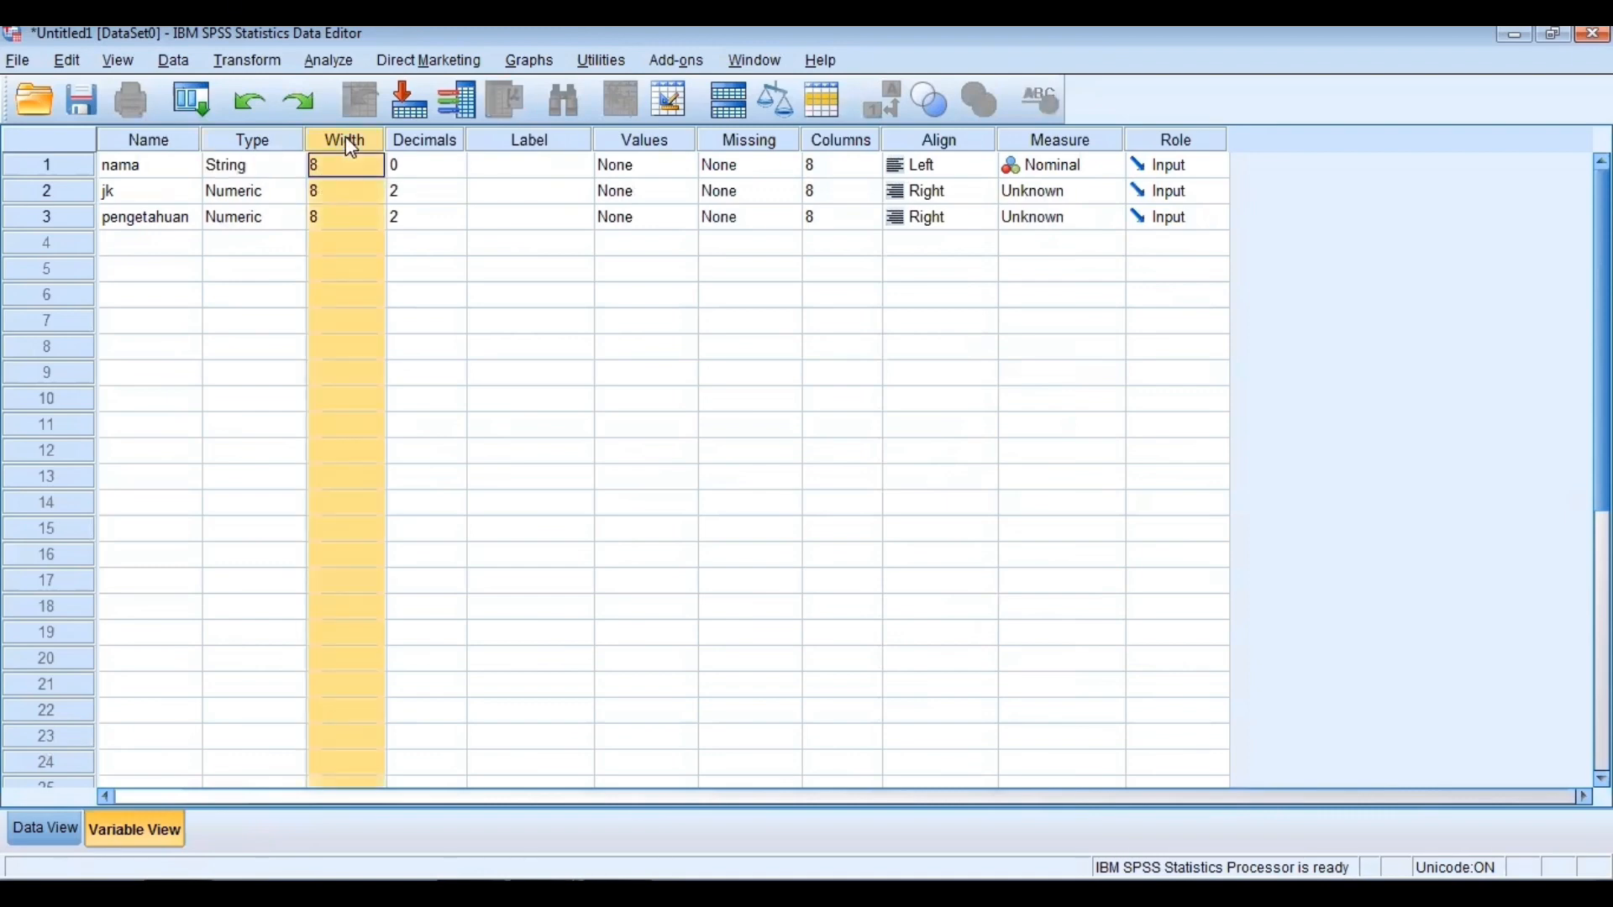
click(420, 154)
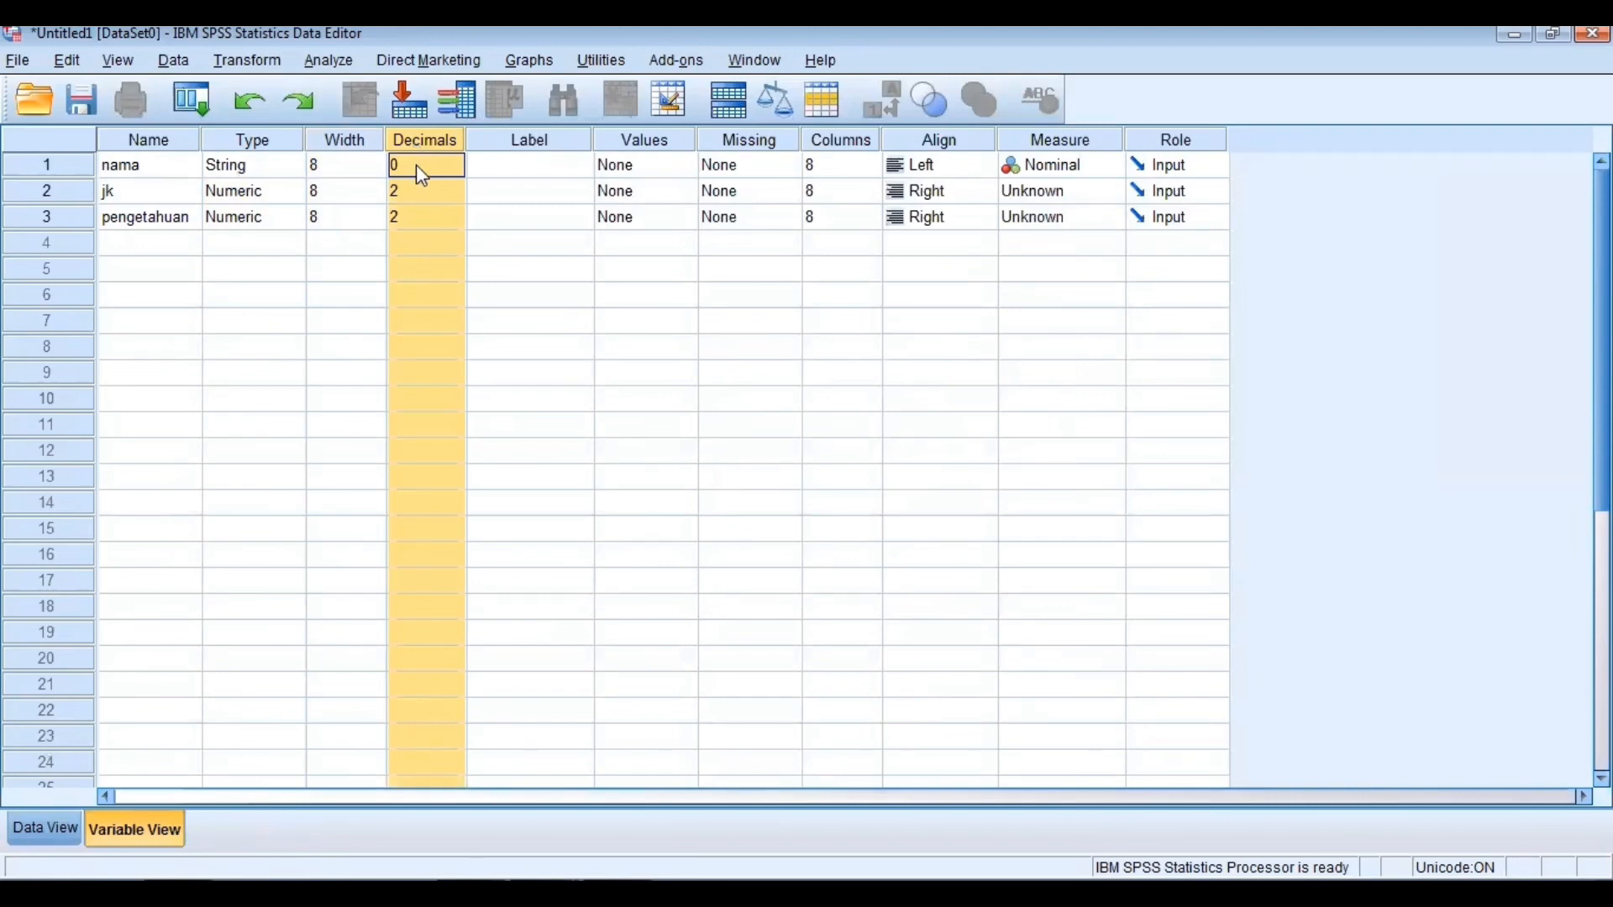
click(418, 190)
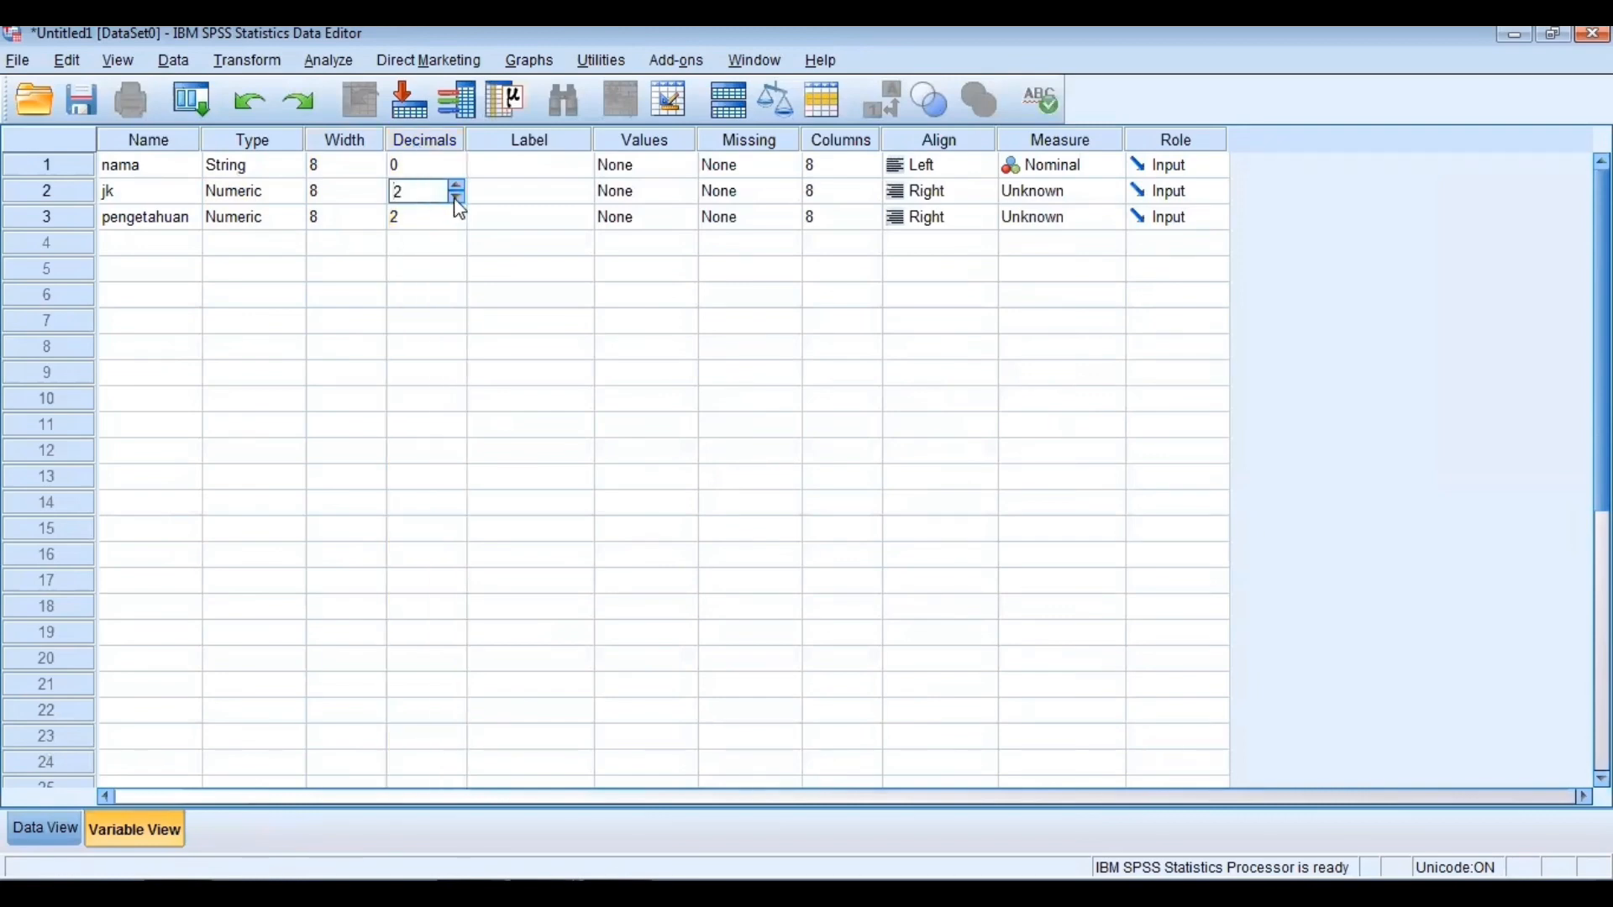
click(455, 198)
click(455, 198)
click(432, 217)
click(457, 223)
click(456, 223)
- Label the three variables nama, jenis kelamin and pengetahuan, in row order
click(539, 141)
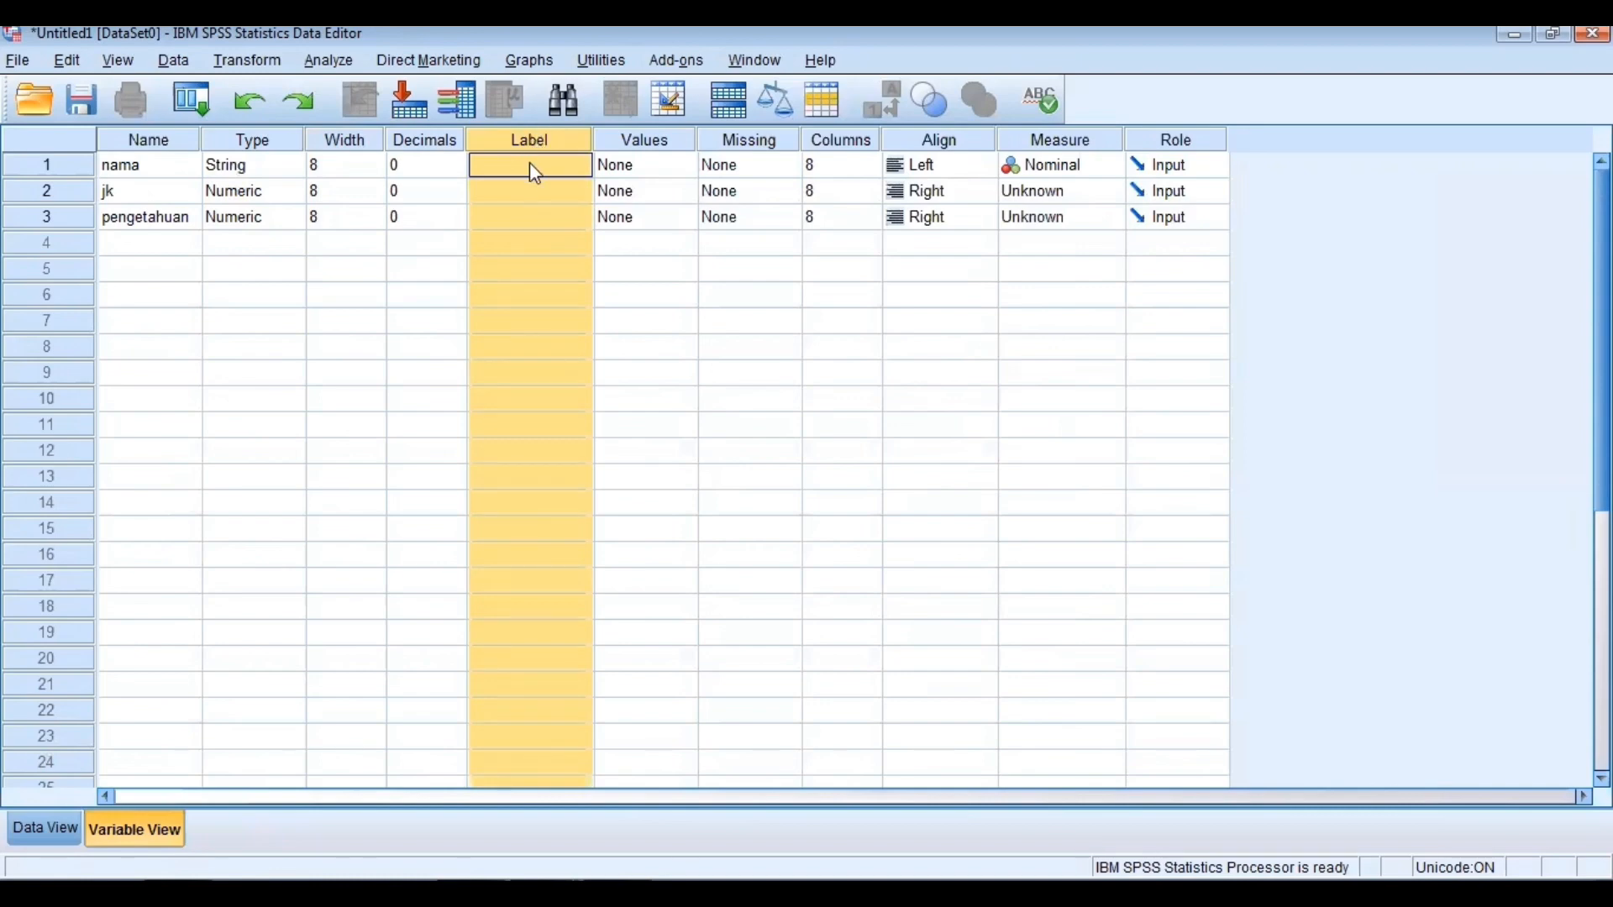
click(529, 164)
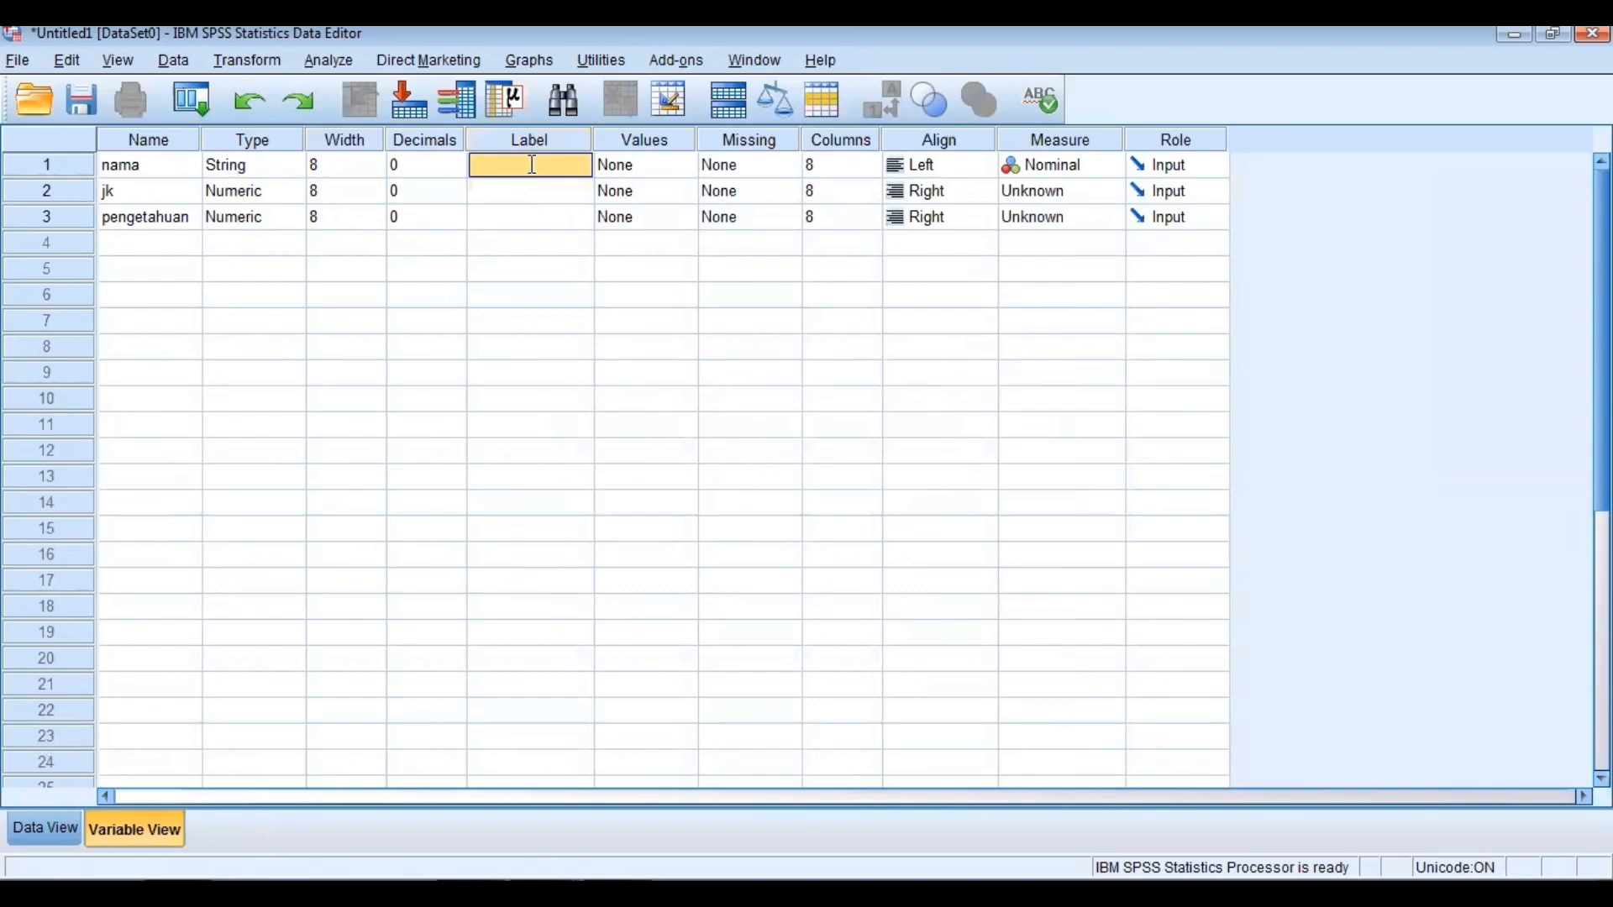
text(nama)
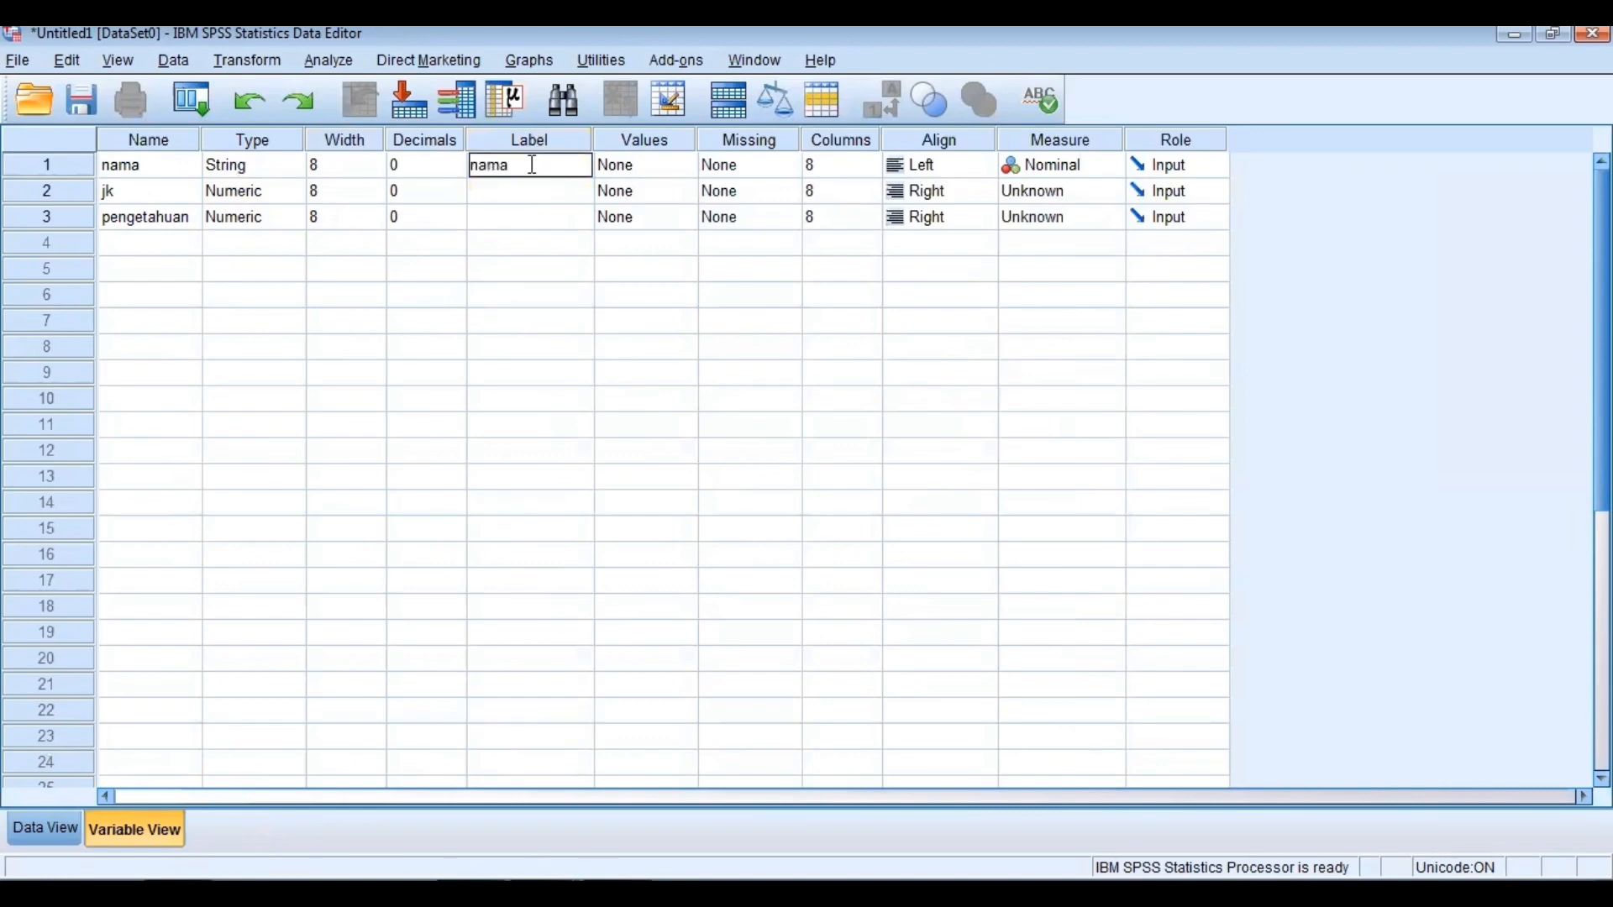
key(Return)
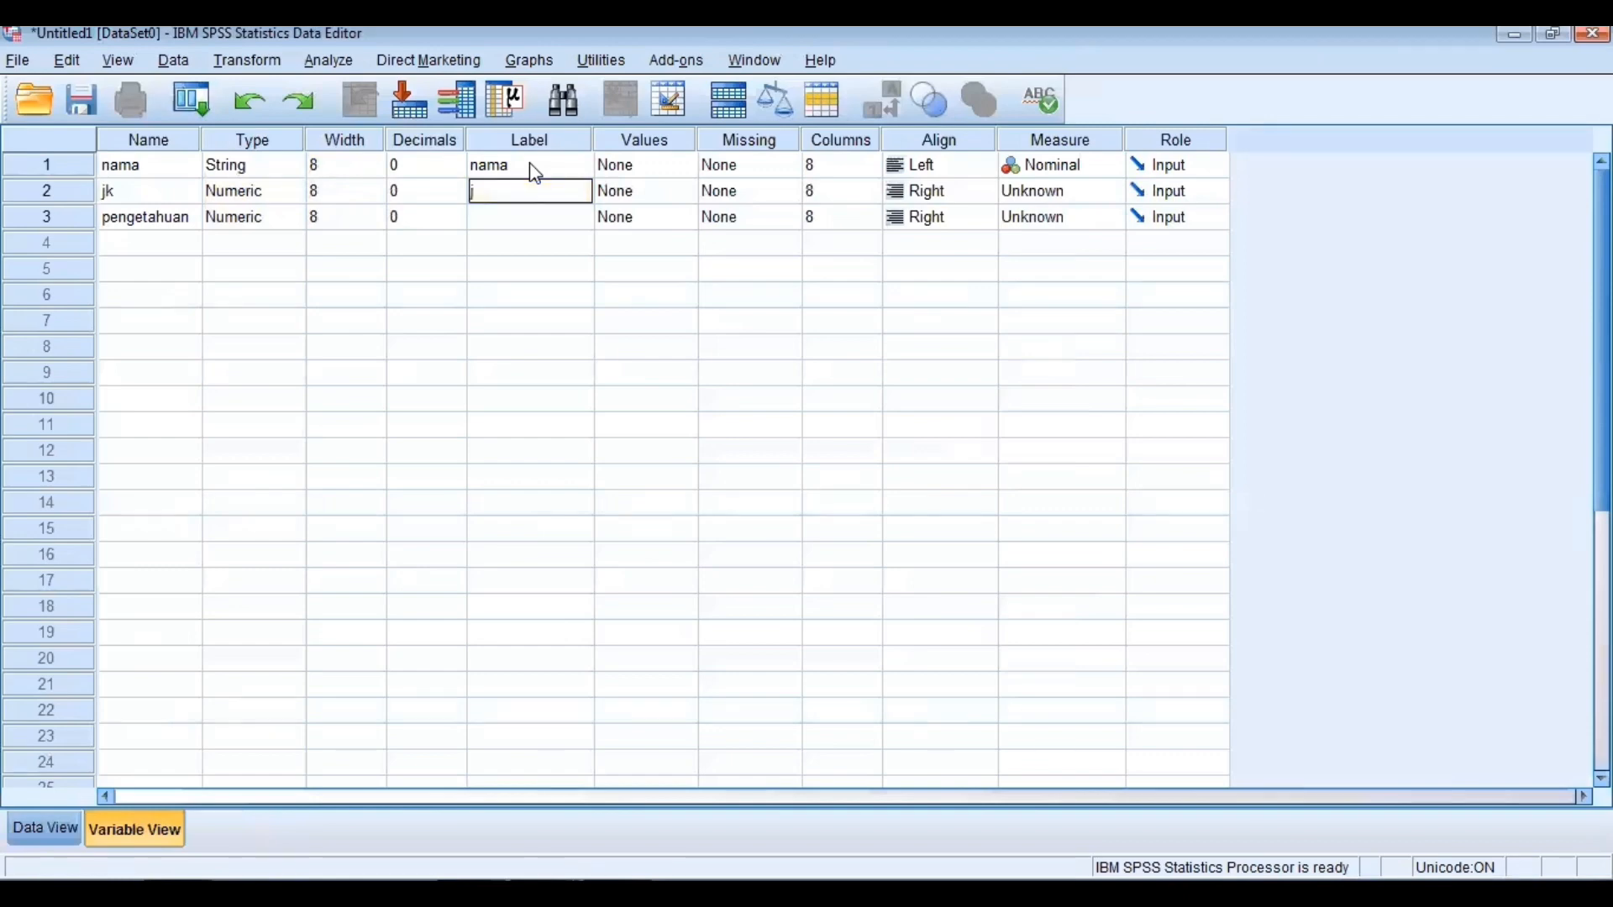
text(jenis kelamin)
key(Return)
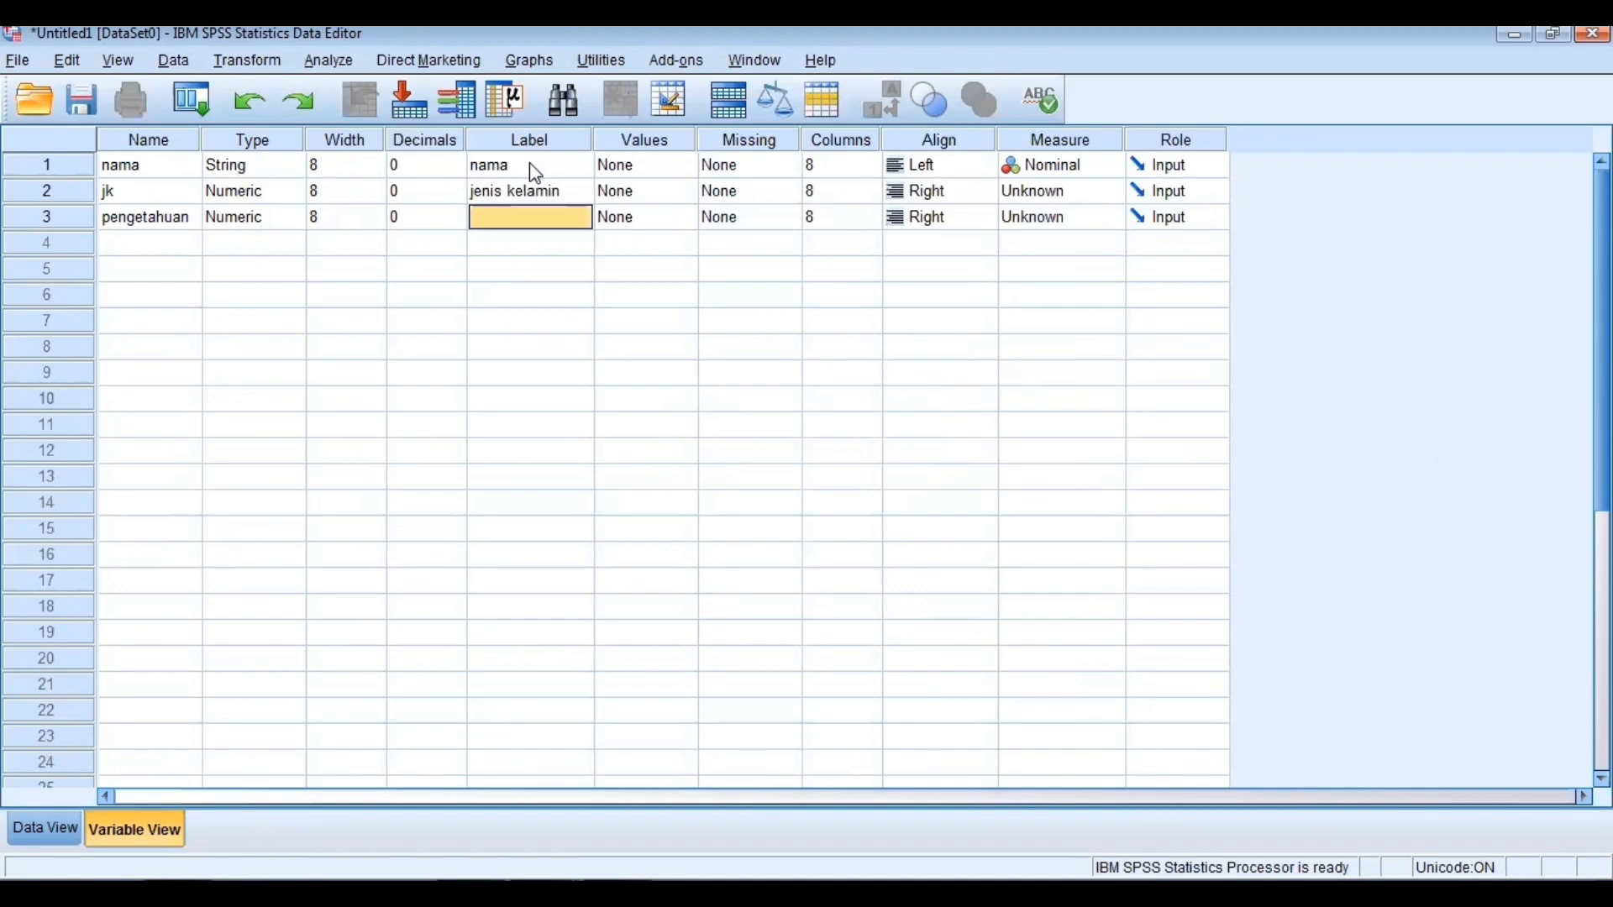
text(pen)
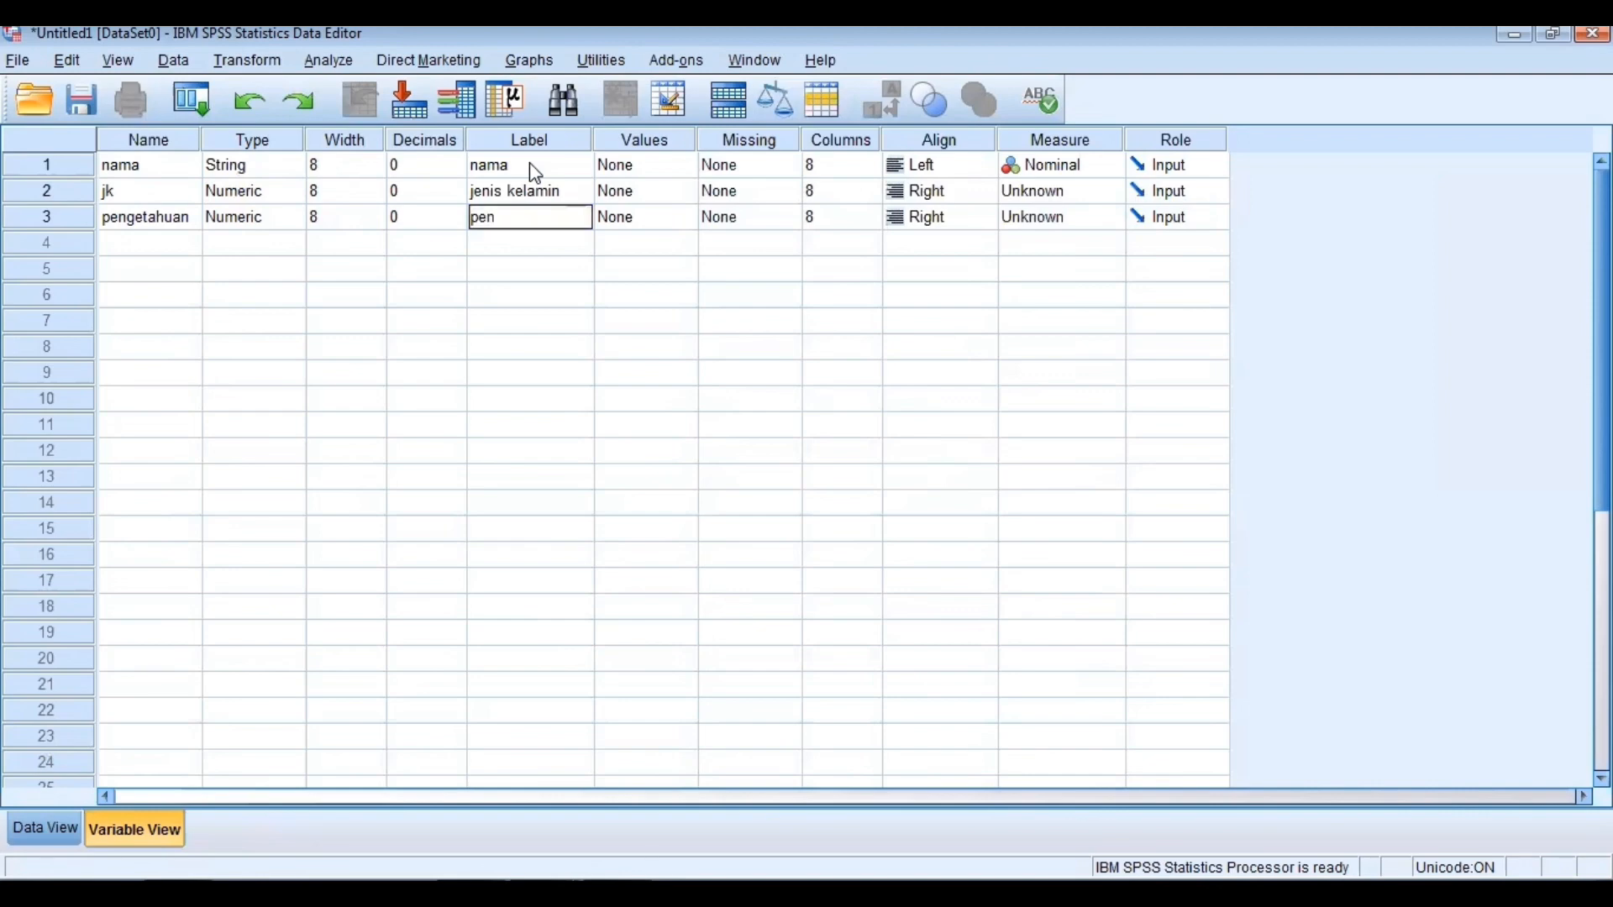
text(getahuan)
key(Return)
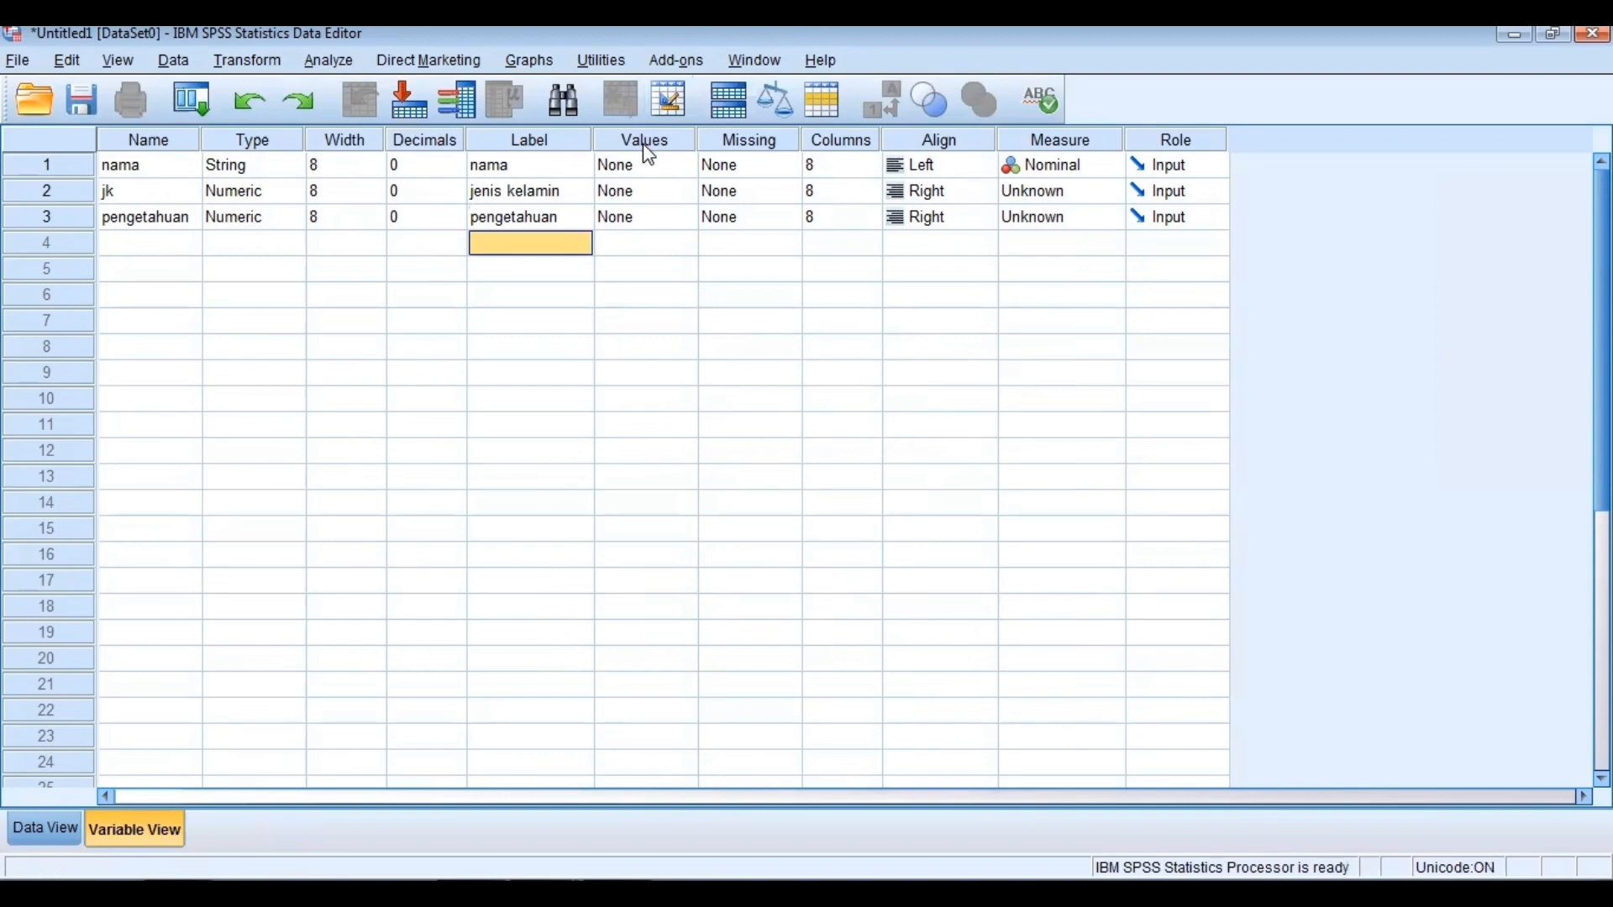
- Add the value label 1 = "perempuan" to the jk variable
click(670, 147)
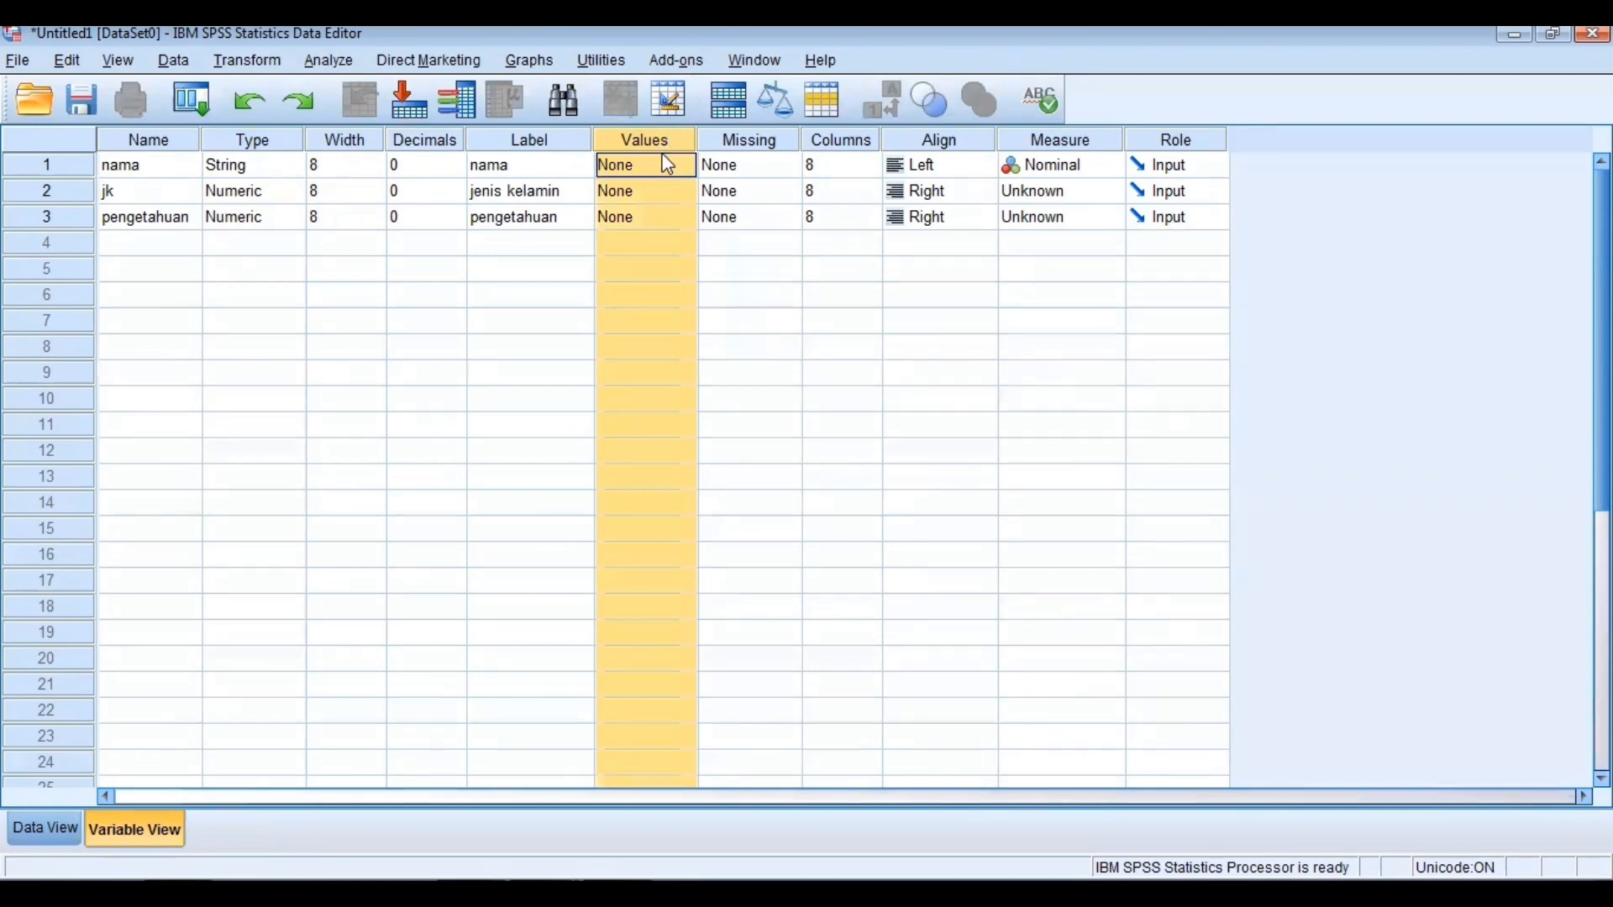
click(653, 167)
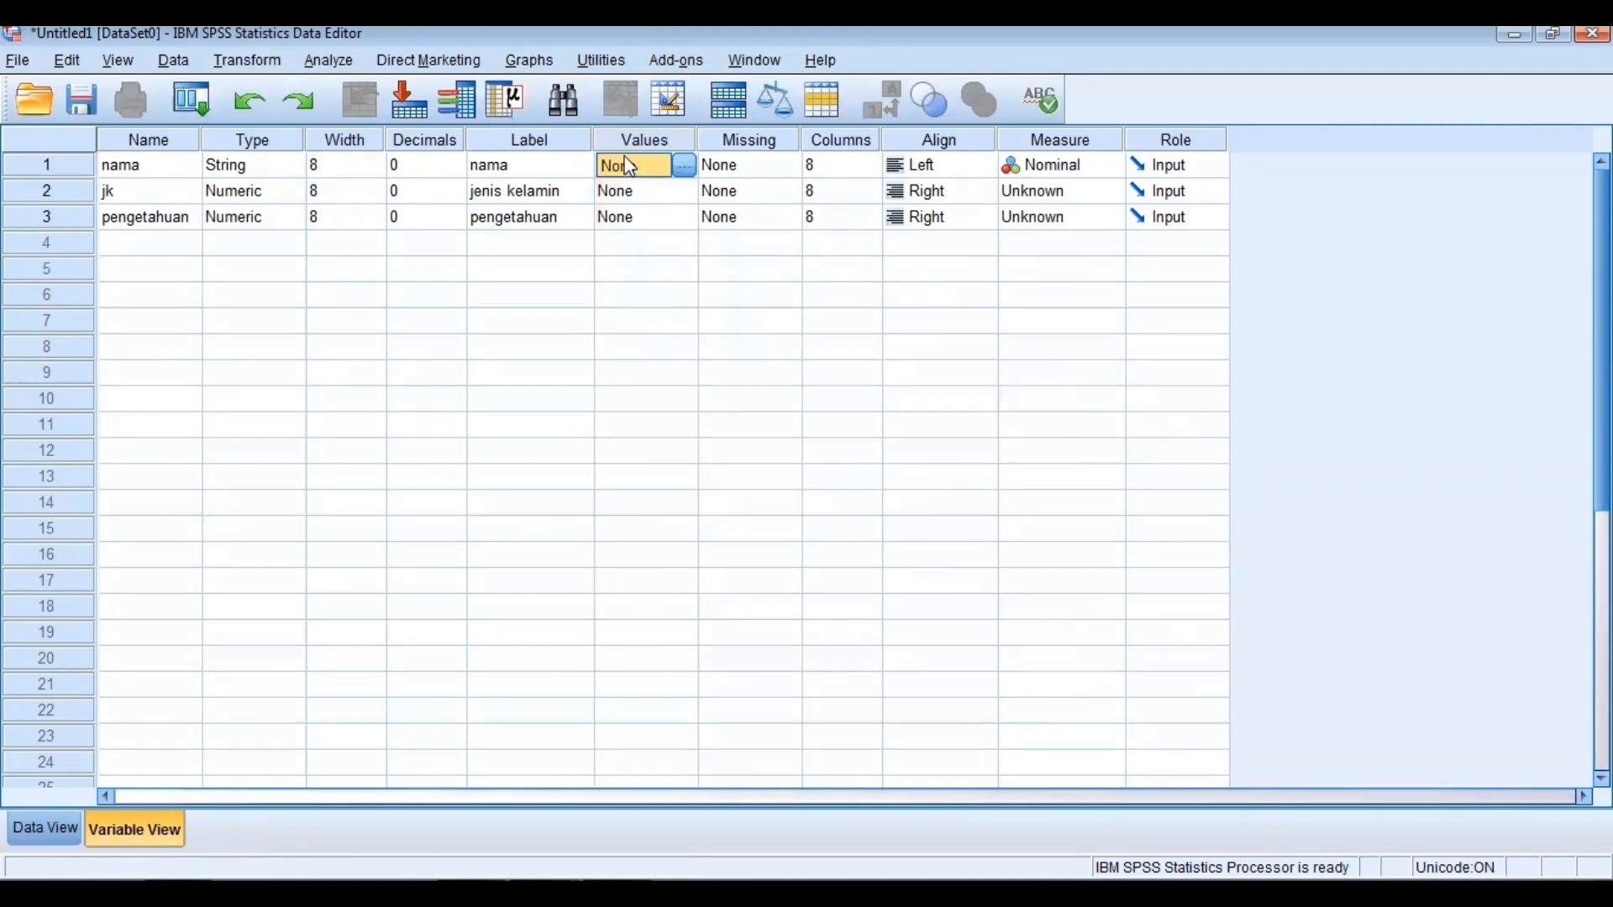
click(649, 196)
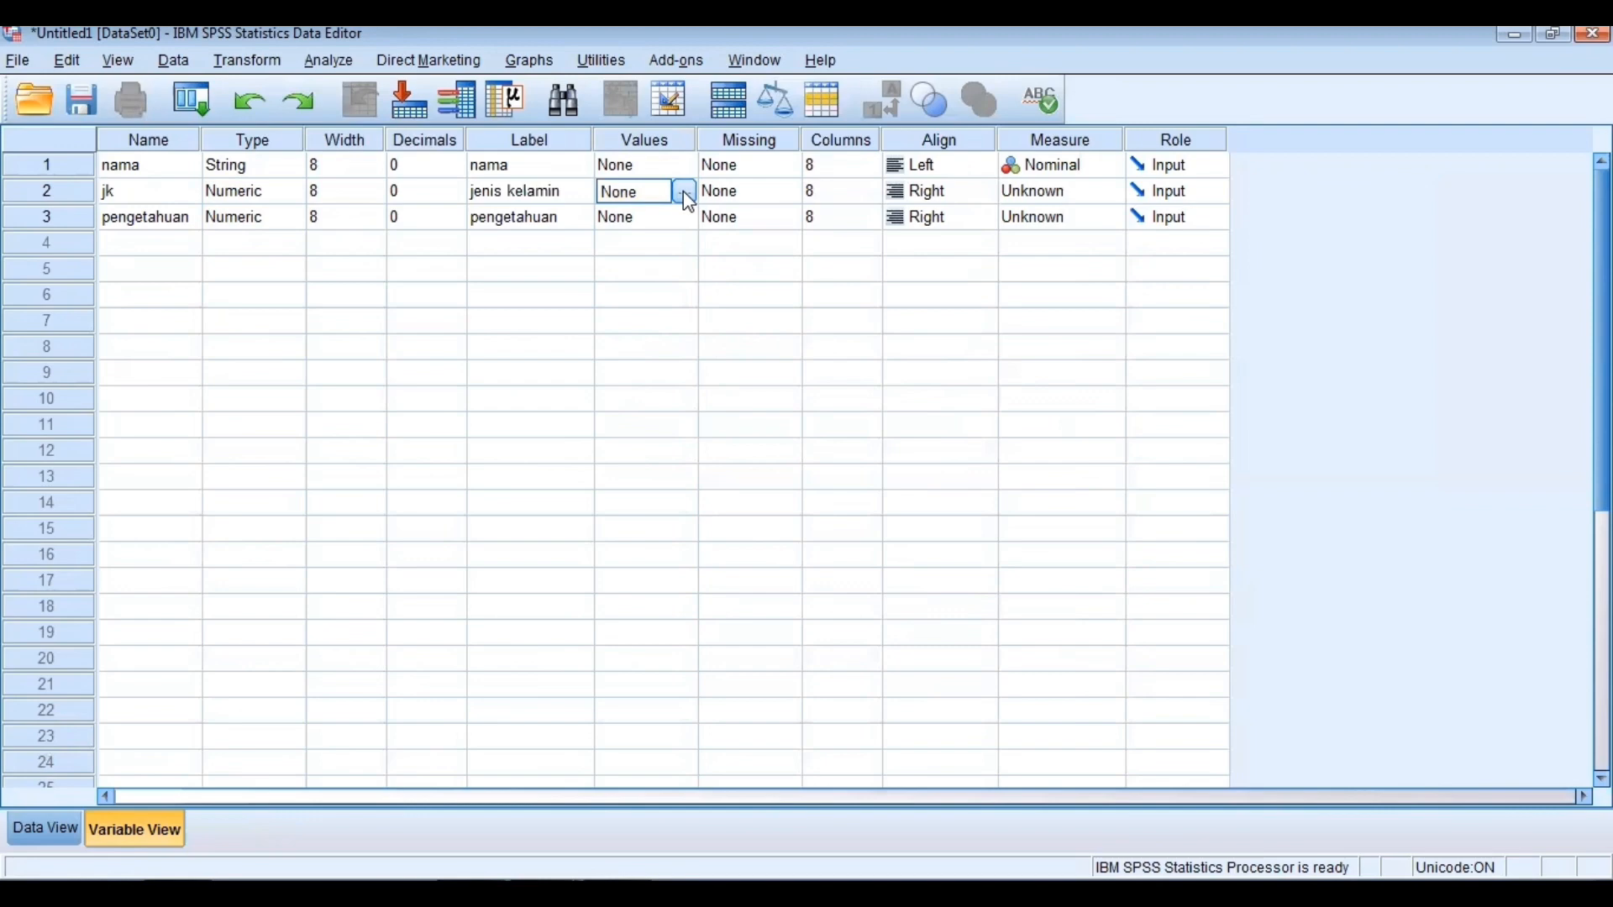
click(686, 195)
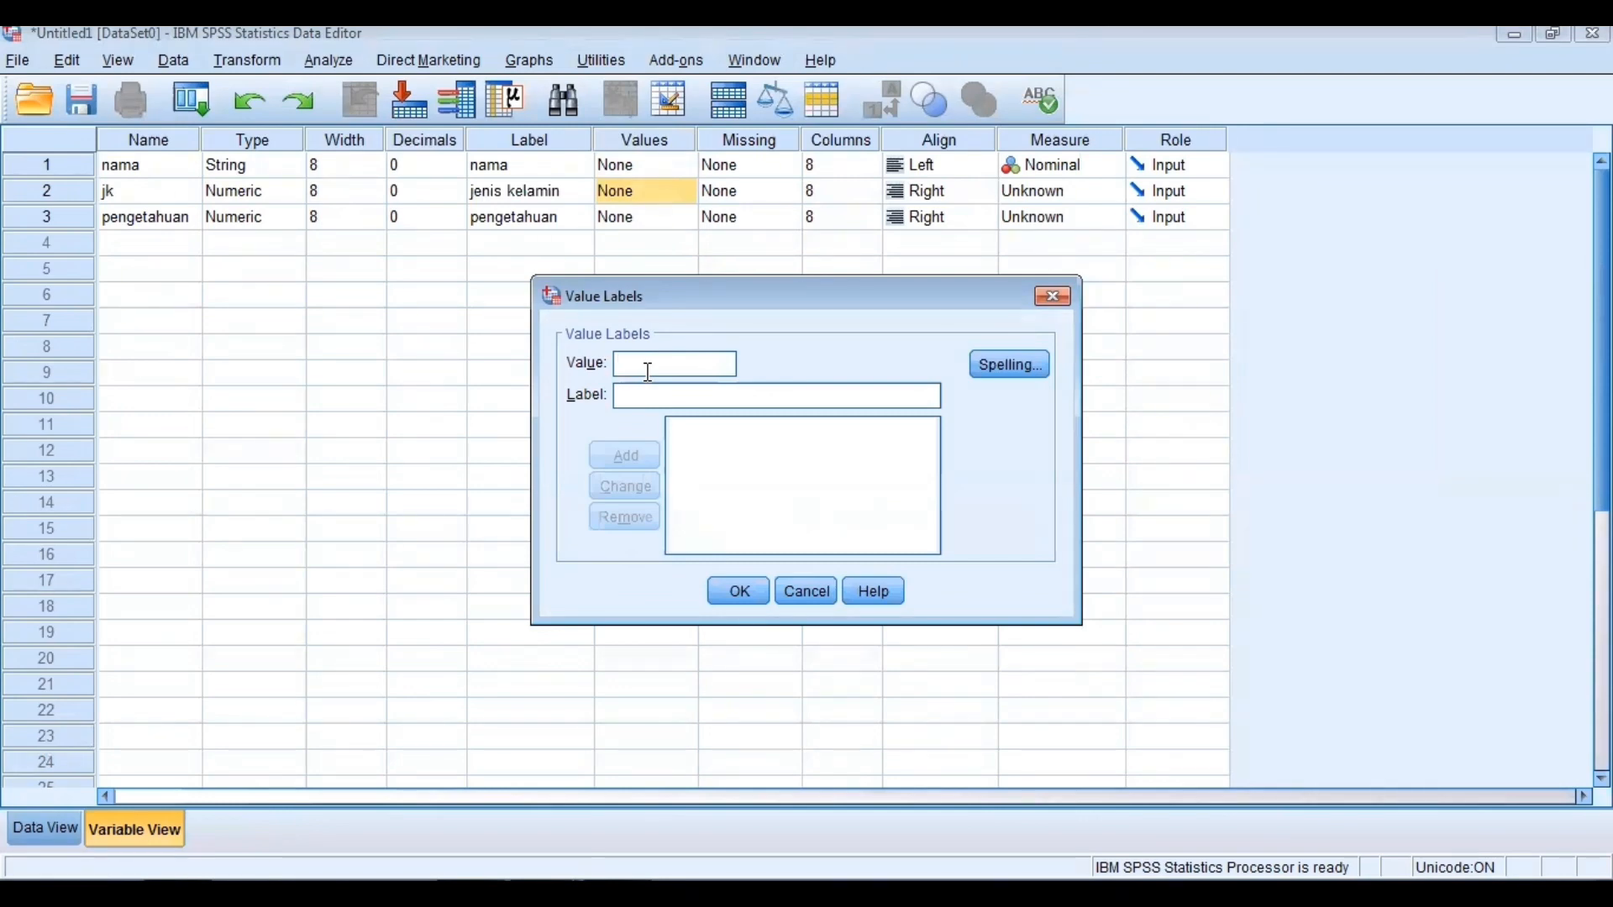
text(1)
text(p)
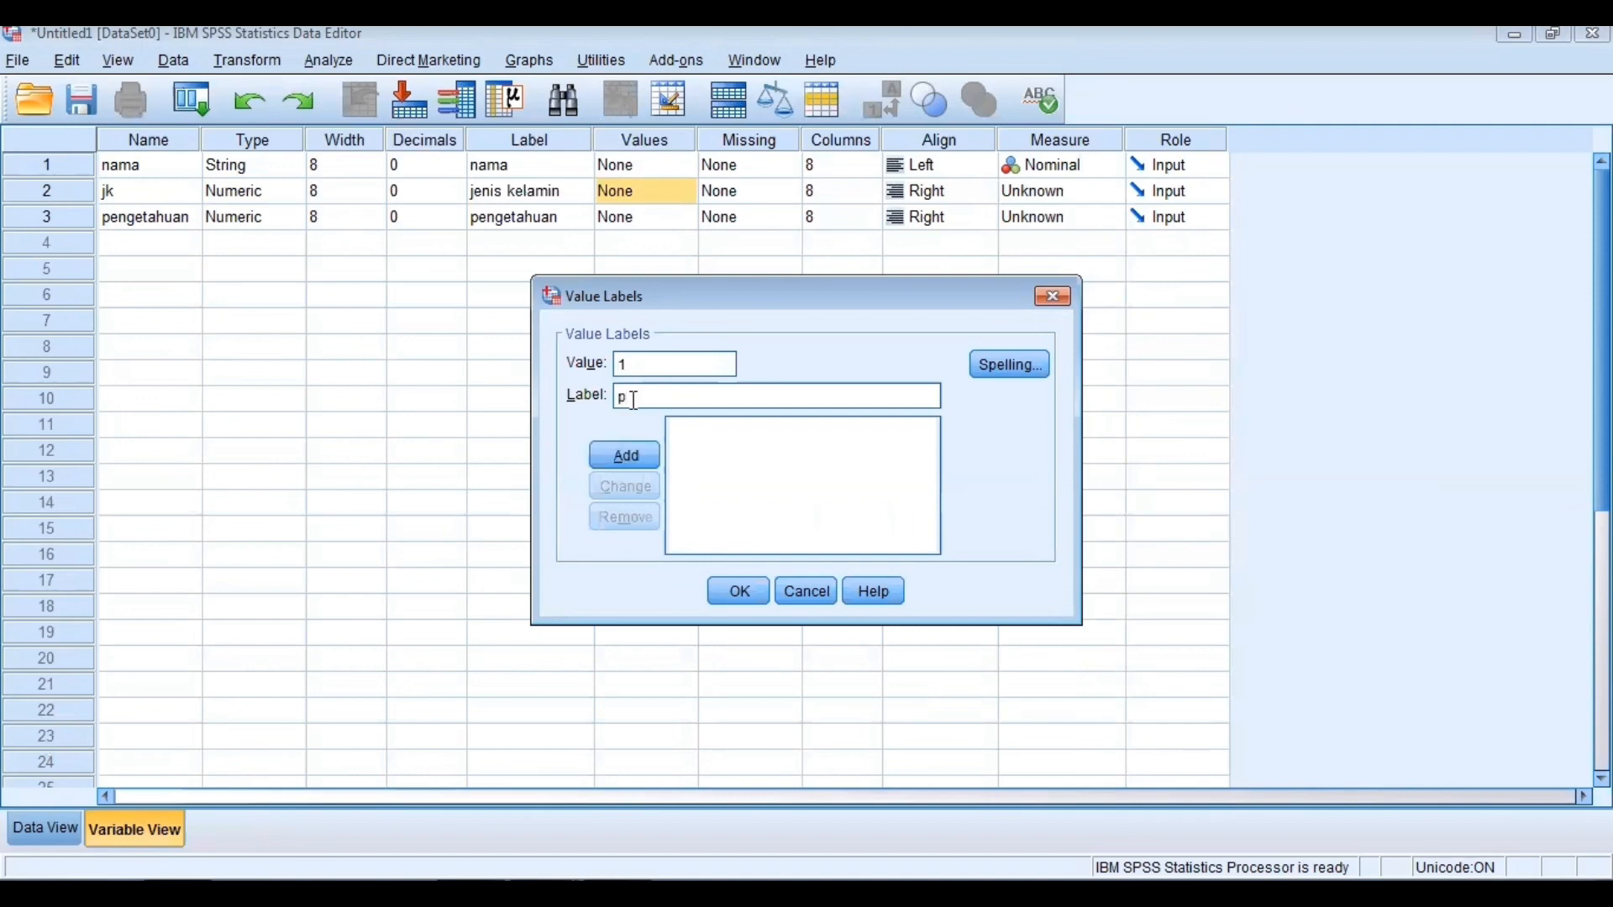
text(erempuan)
click(635, 454)
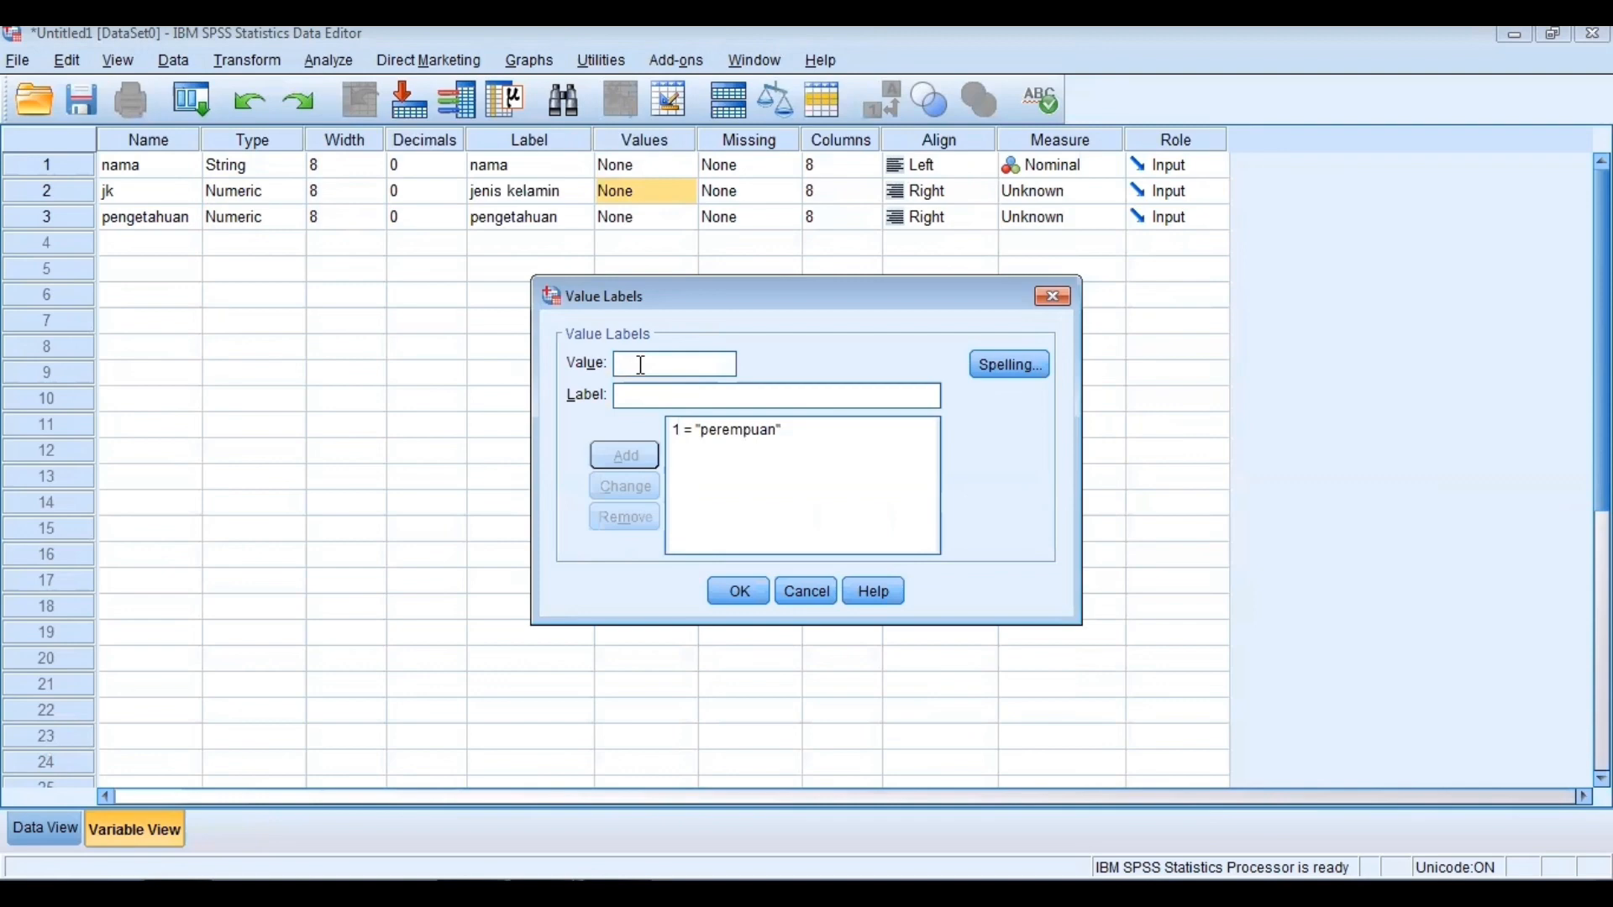
- Add the value label 2 = "laki-laki" to the jk variable and apply its value labels
text(2)
click(633, 402)
text(laki)
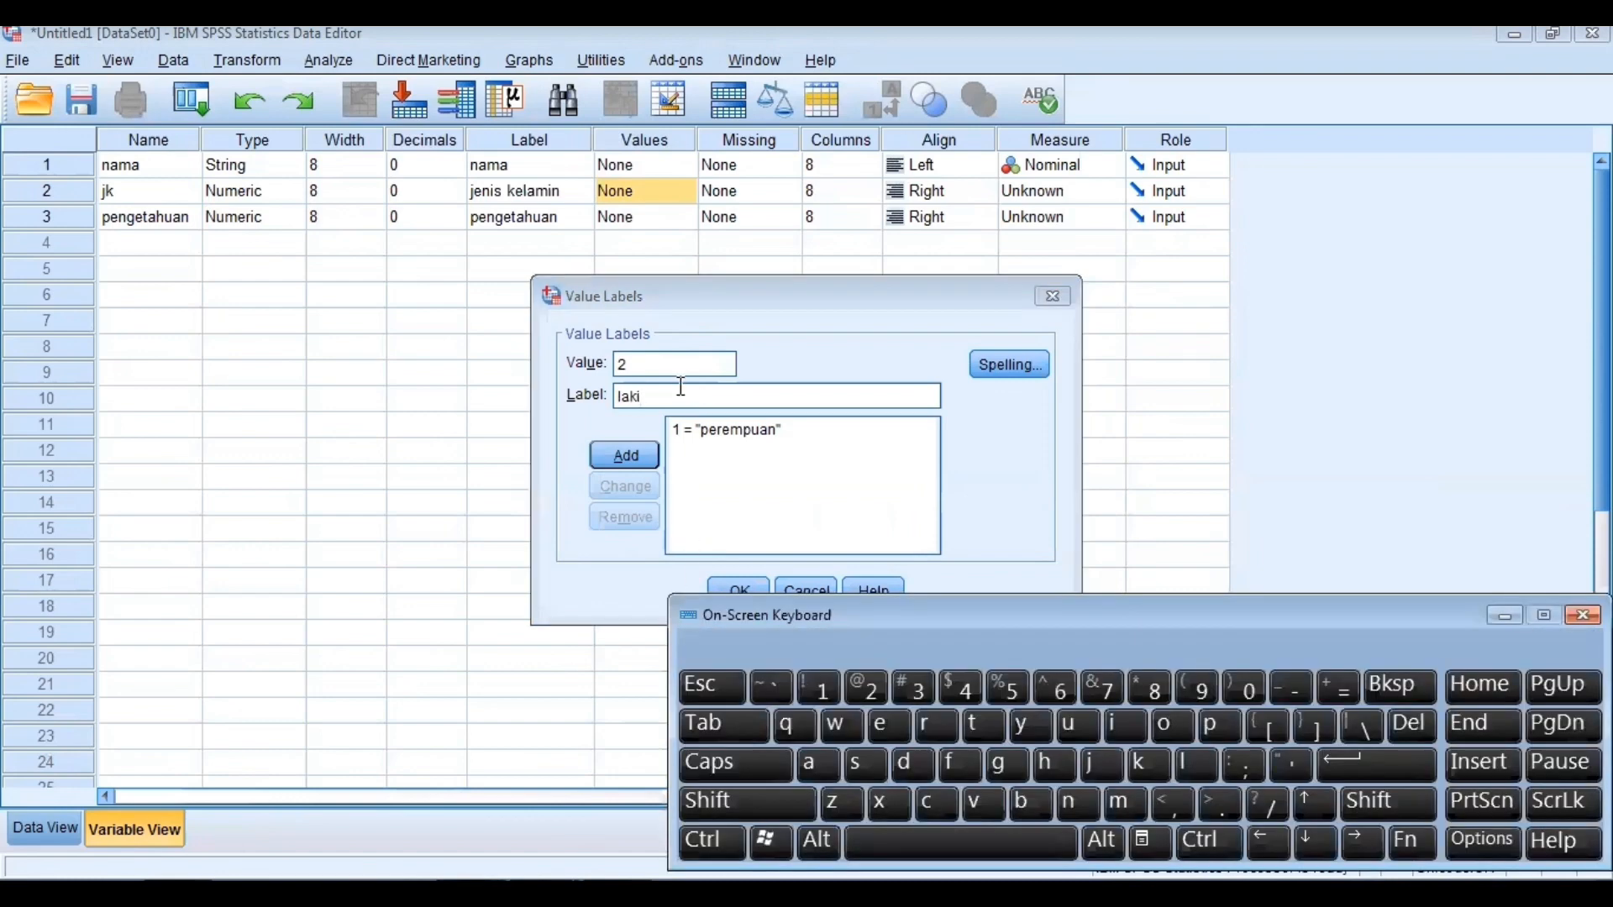
click(677, 392)
click(1213, 637)
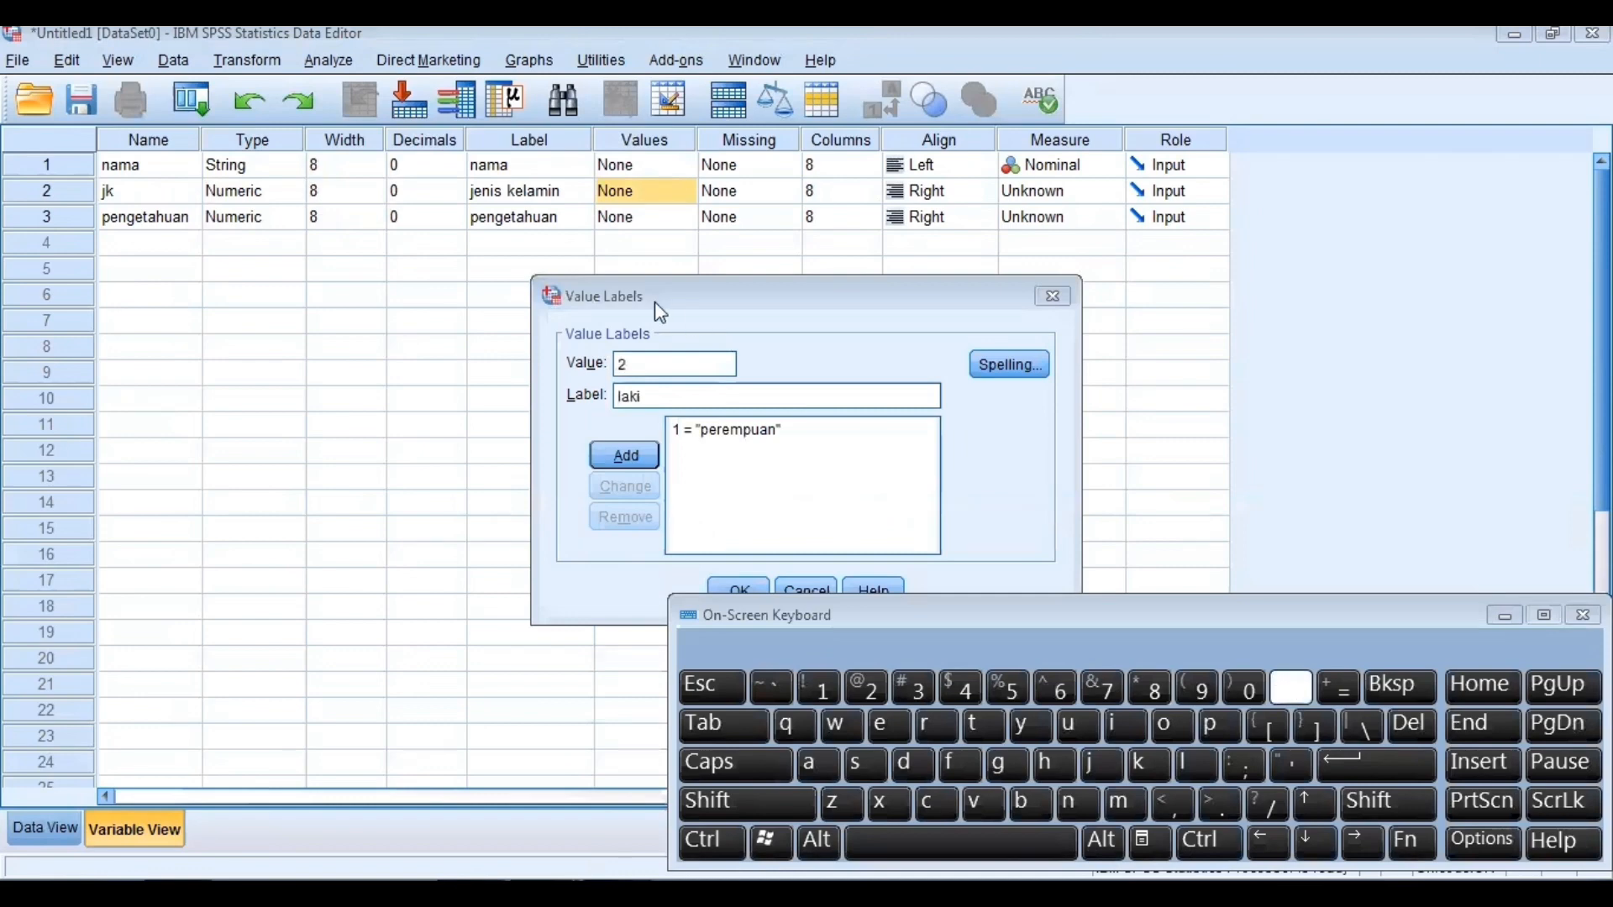
click(670, 405)
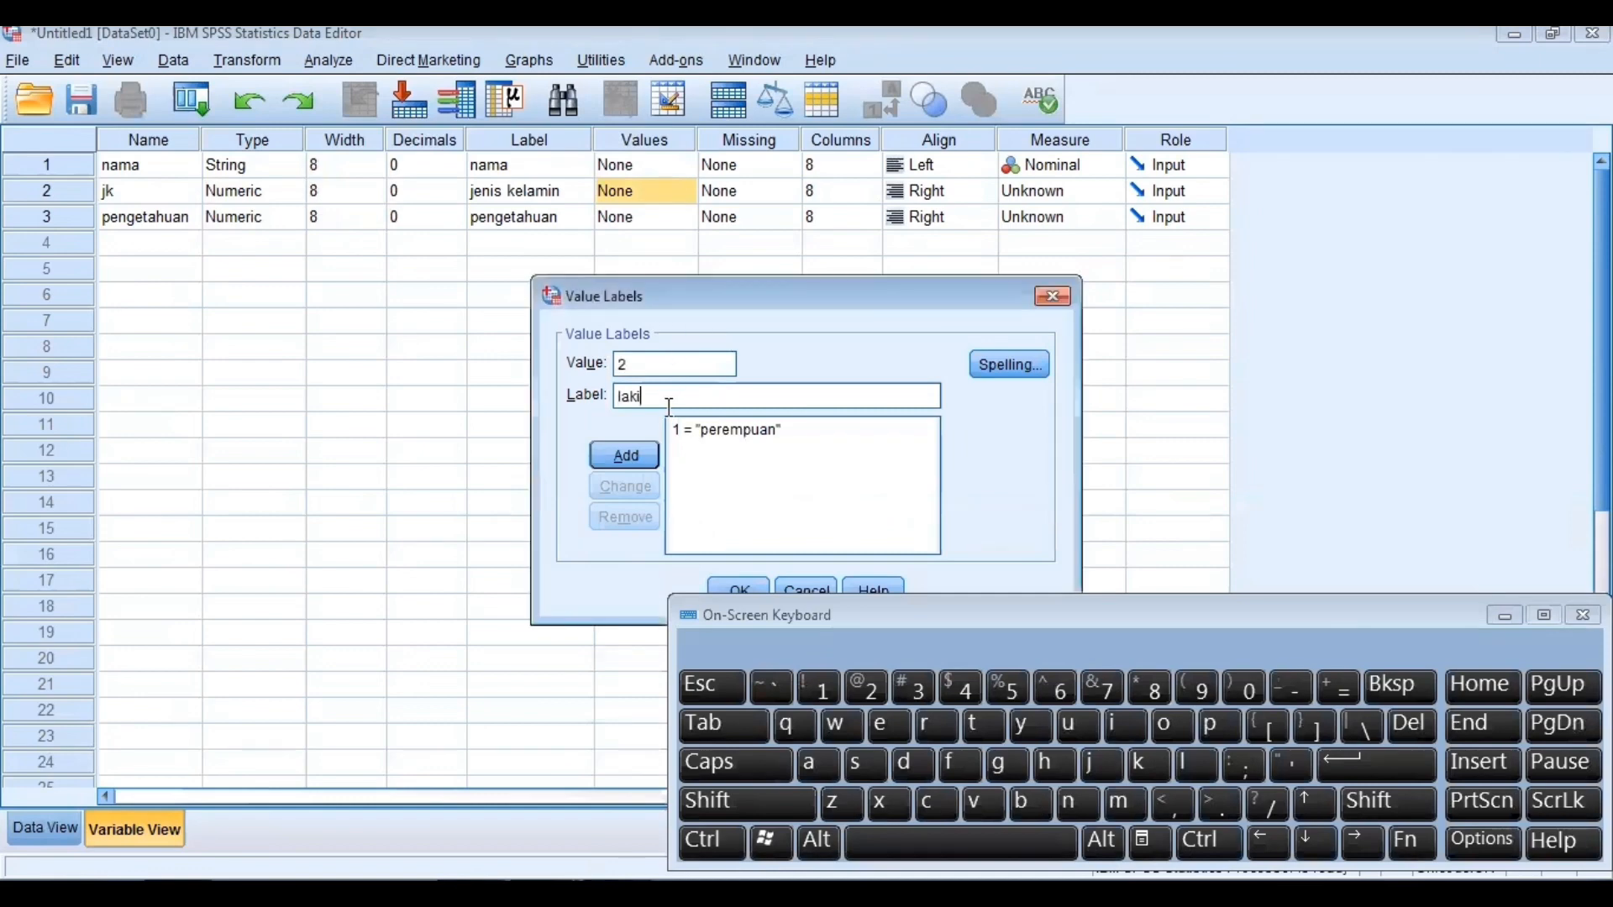
click(1279, 684)
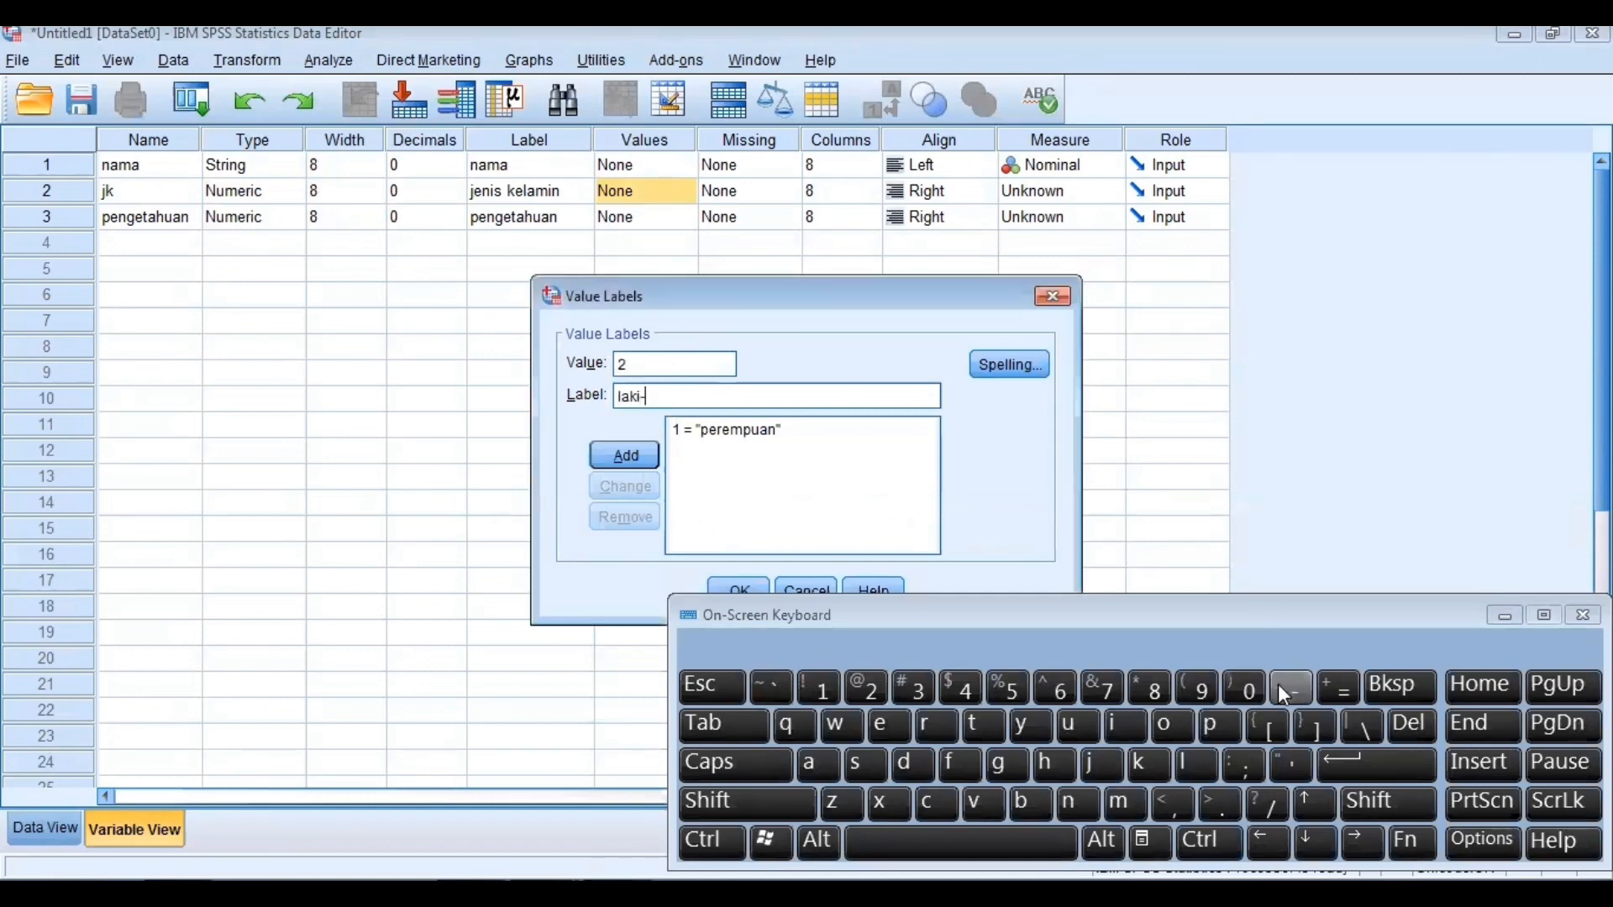
click(1514, 610)
text(l)
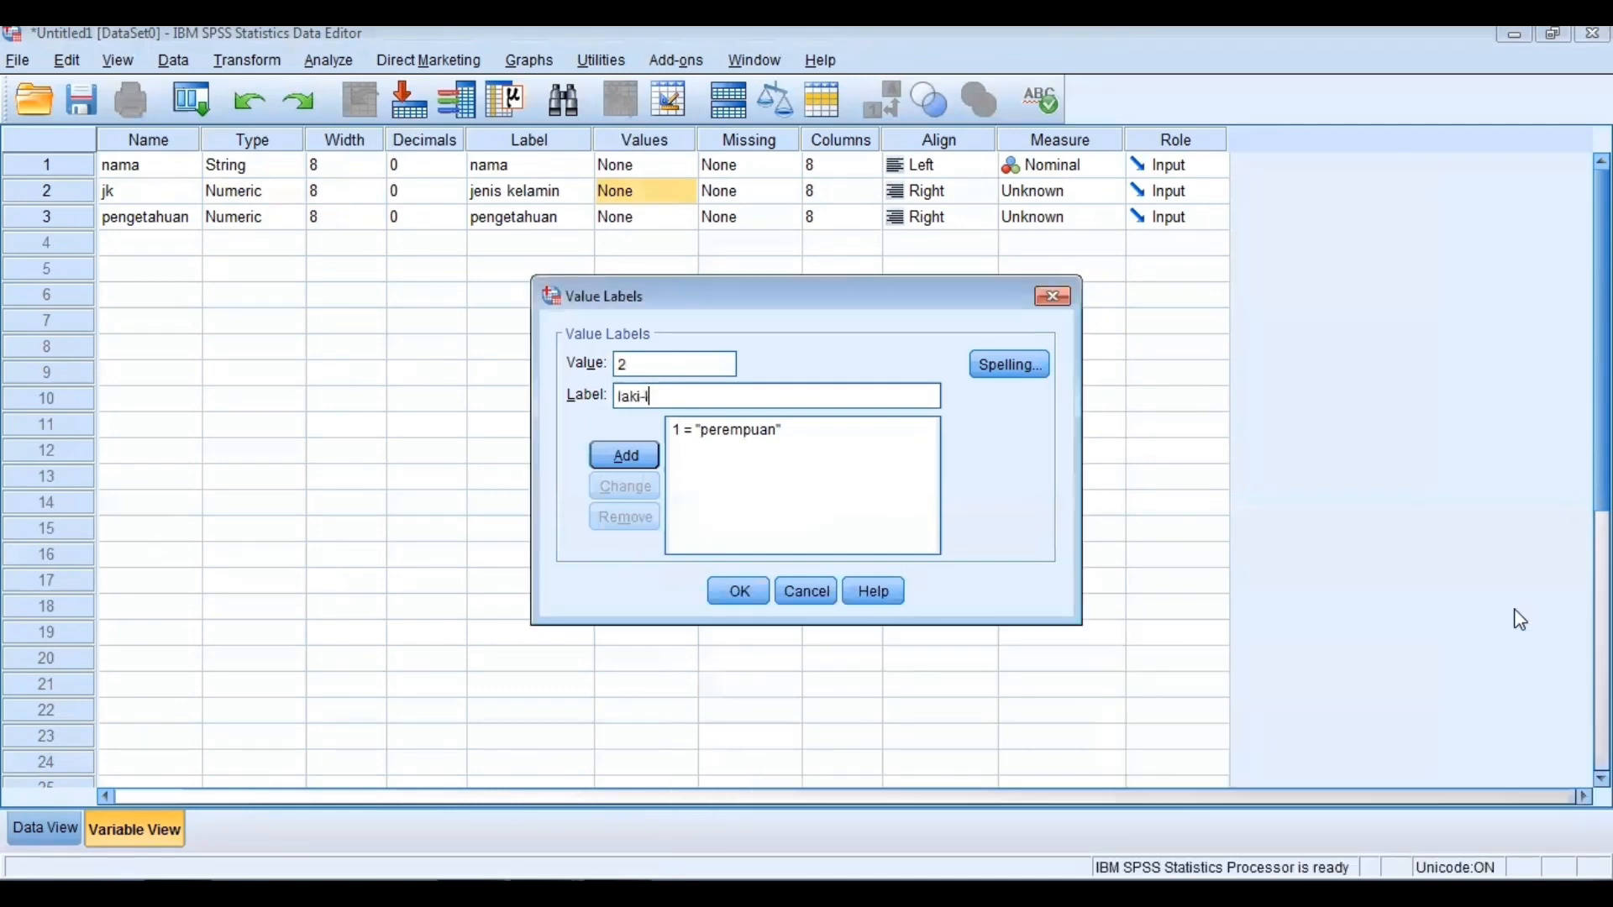
text(aki)
click(626, 456)
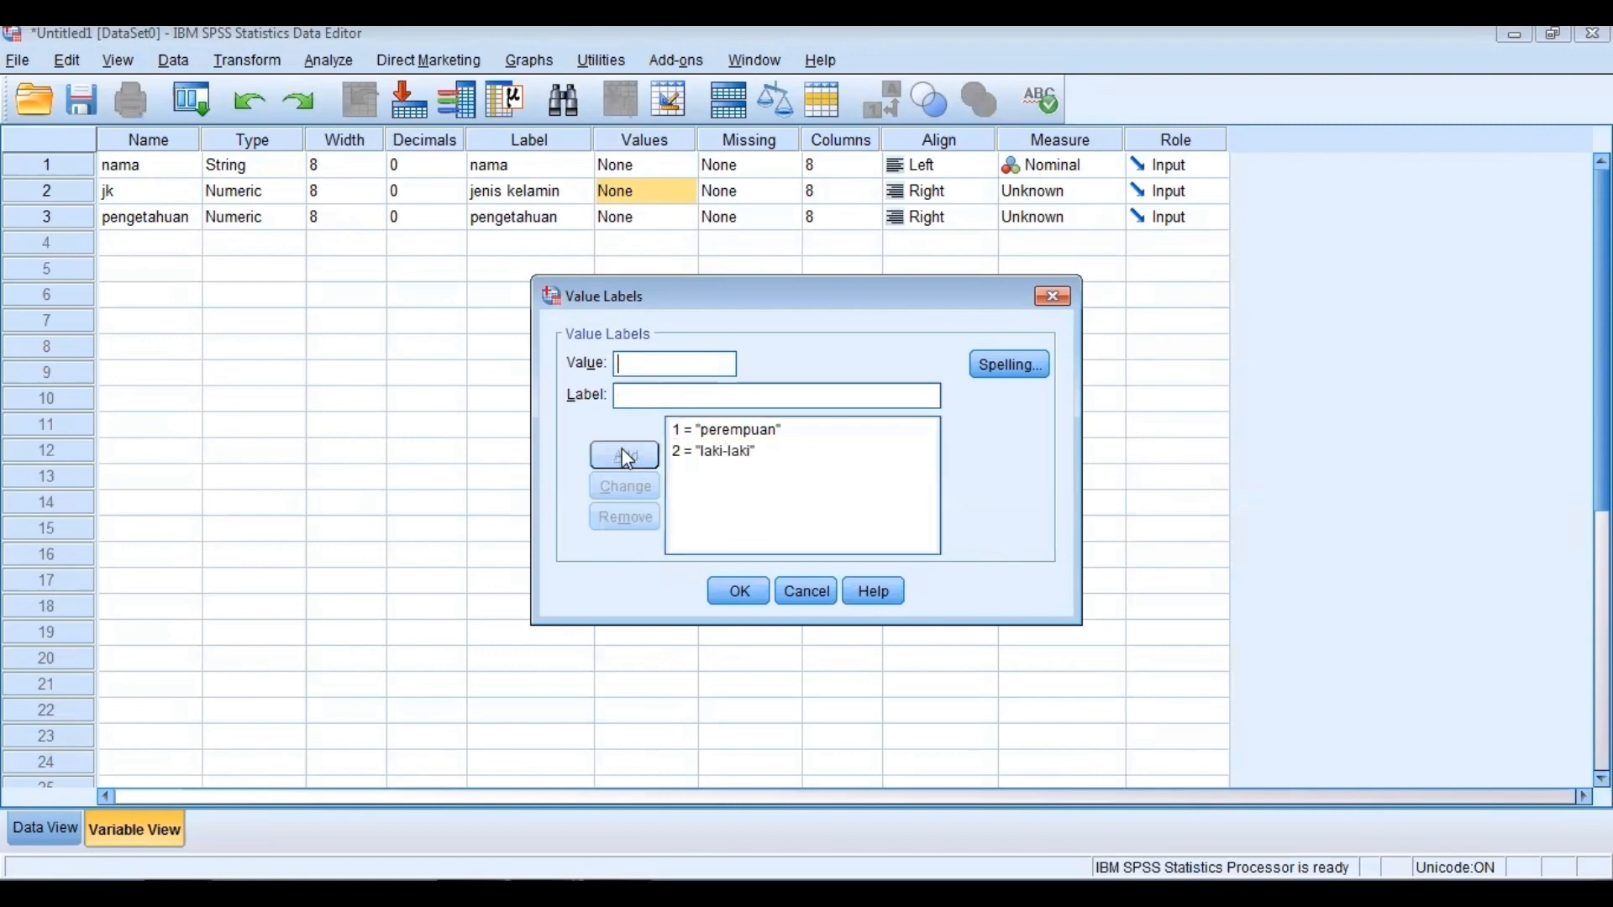
click(738, 593)
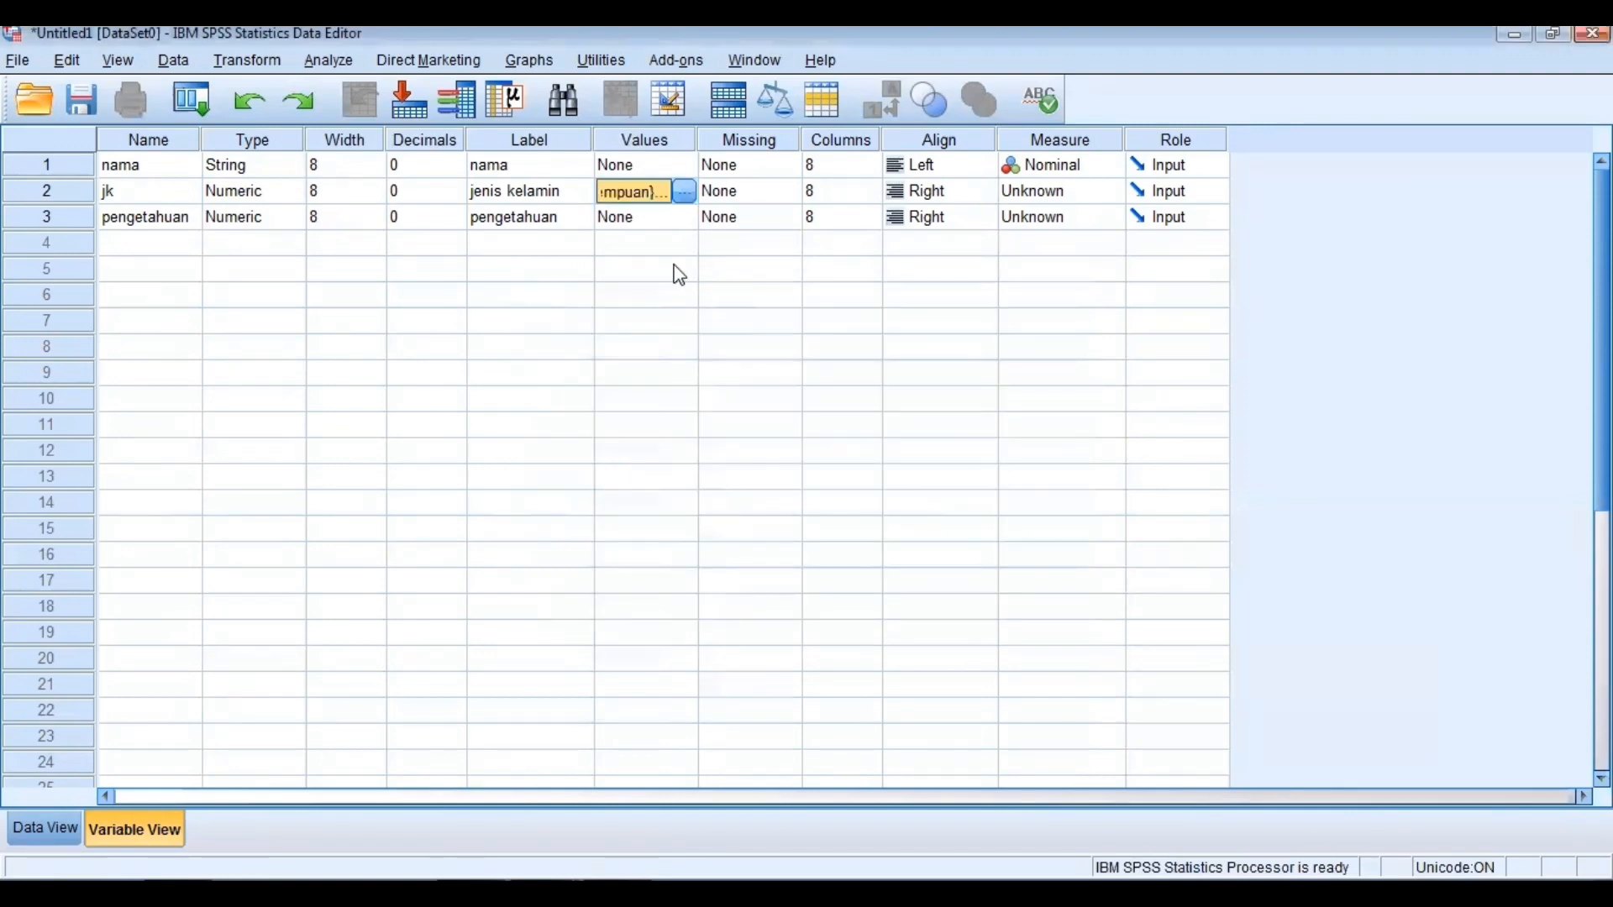
- Add the value label 1 = "baik" to the pengetahuan variable
click(649, 224)
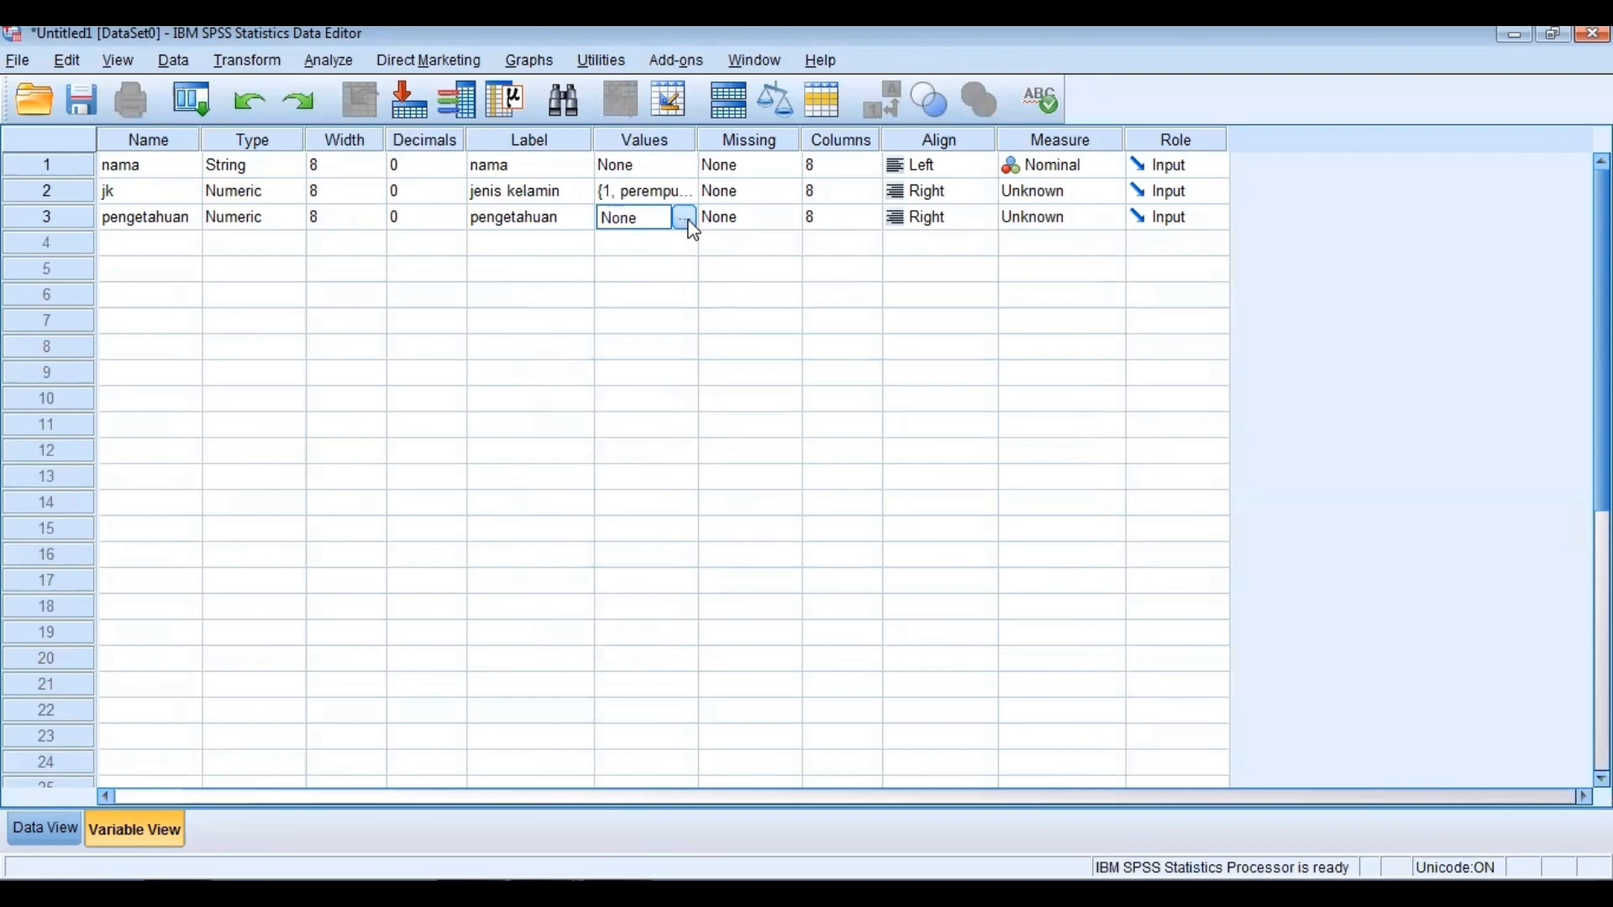
click(686, 220)
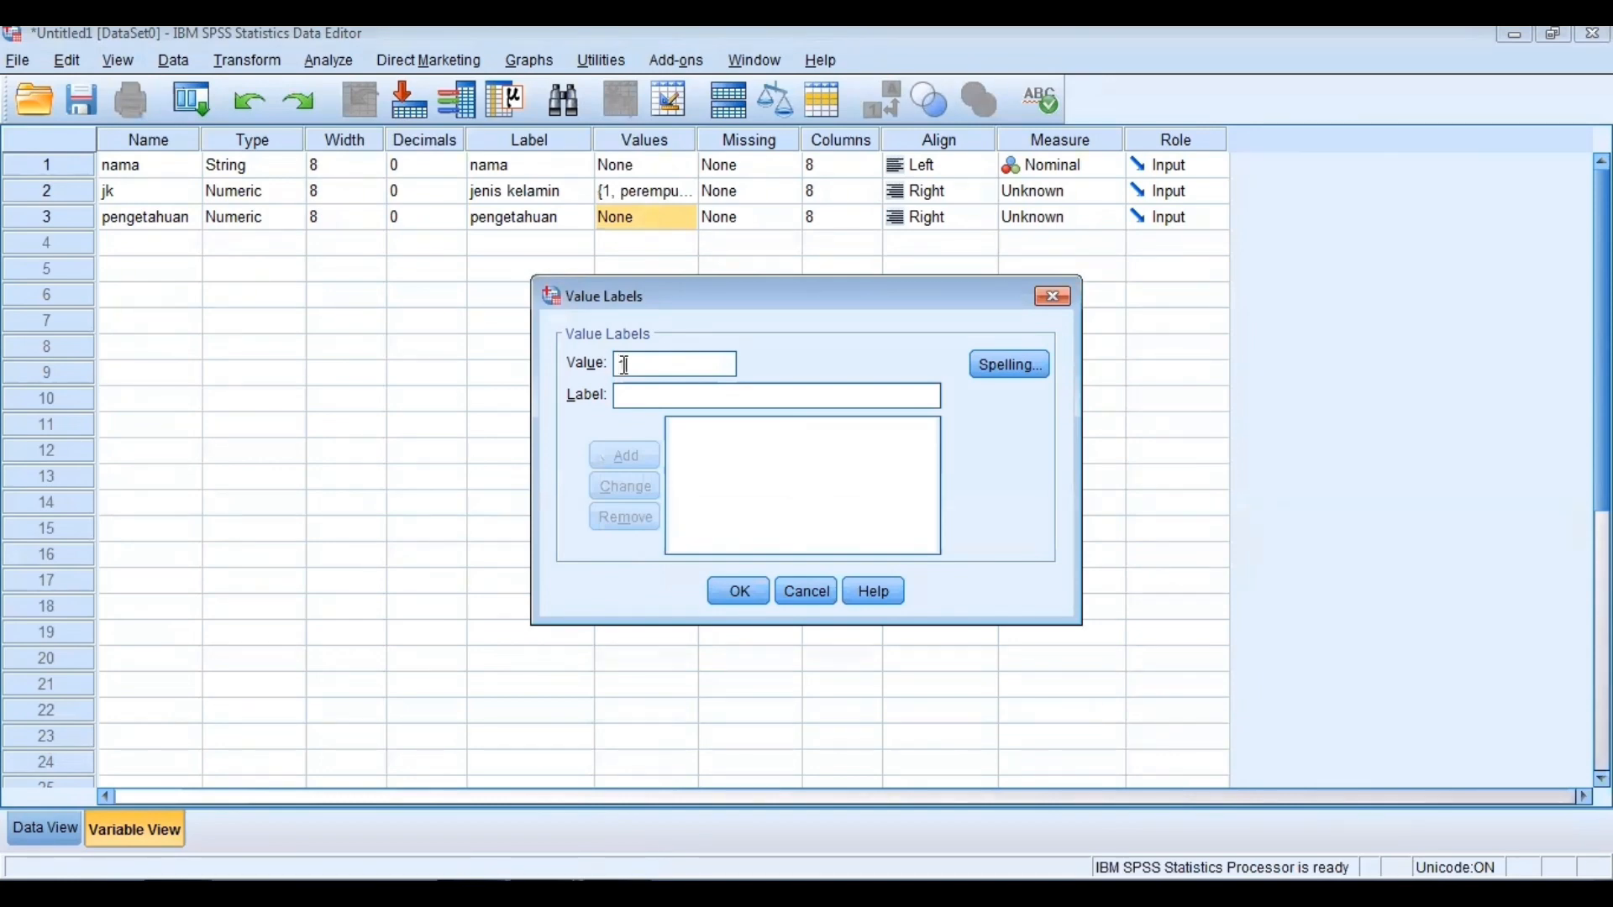
text(1)
click(628, 396)
text(baik)
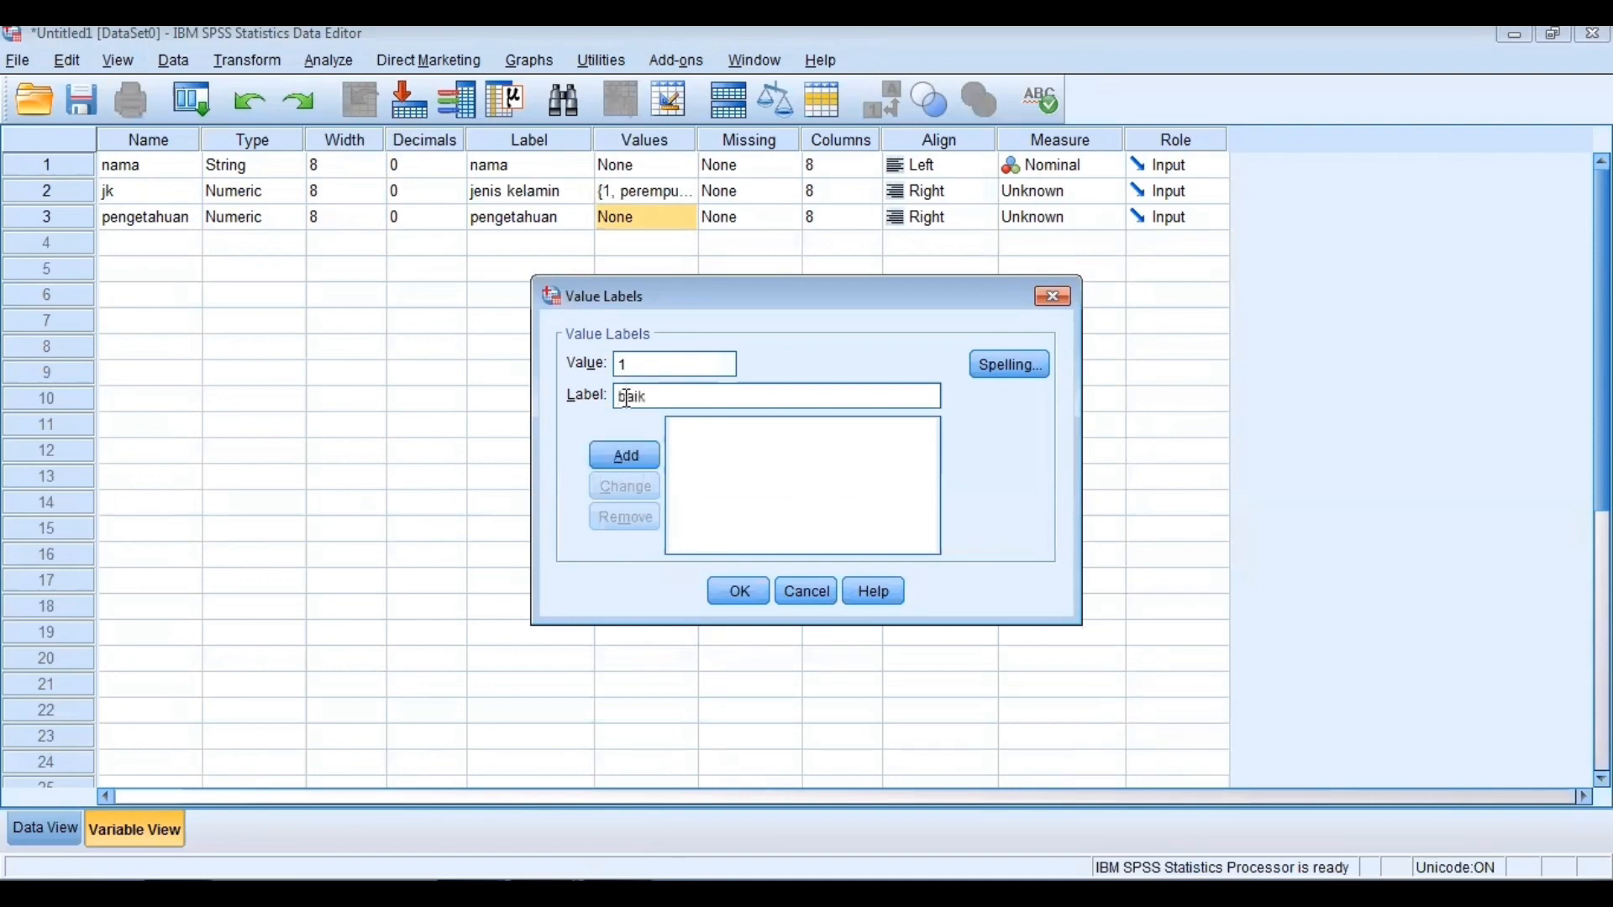
click(632, 459)
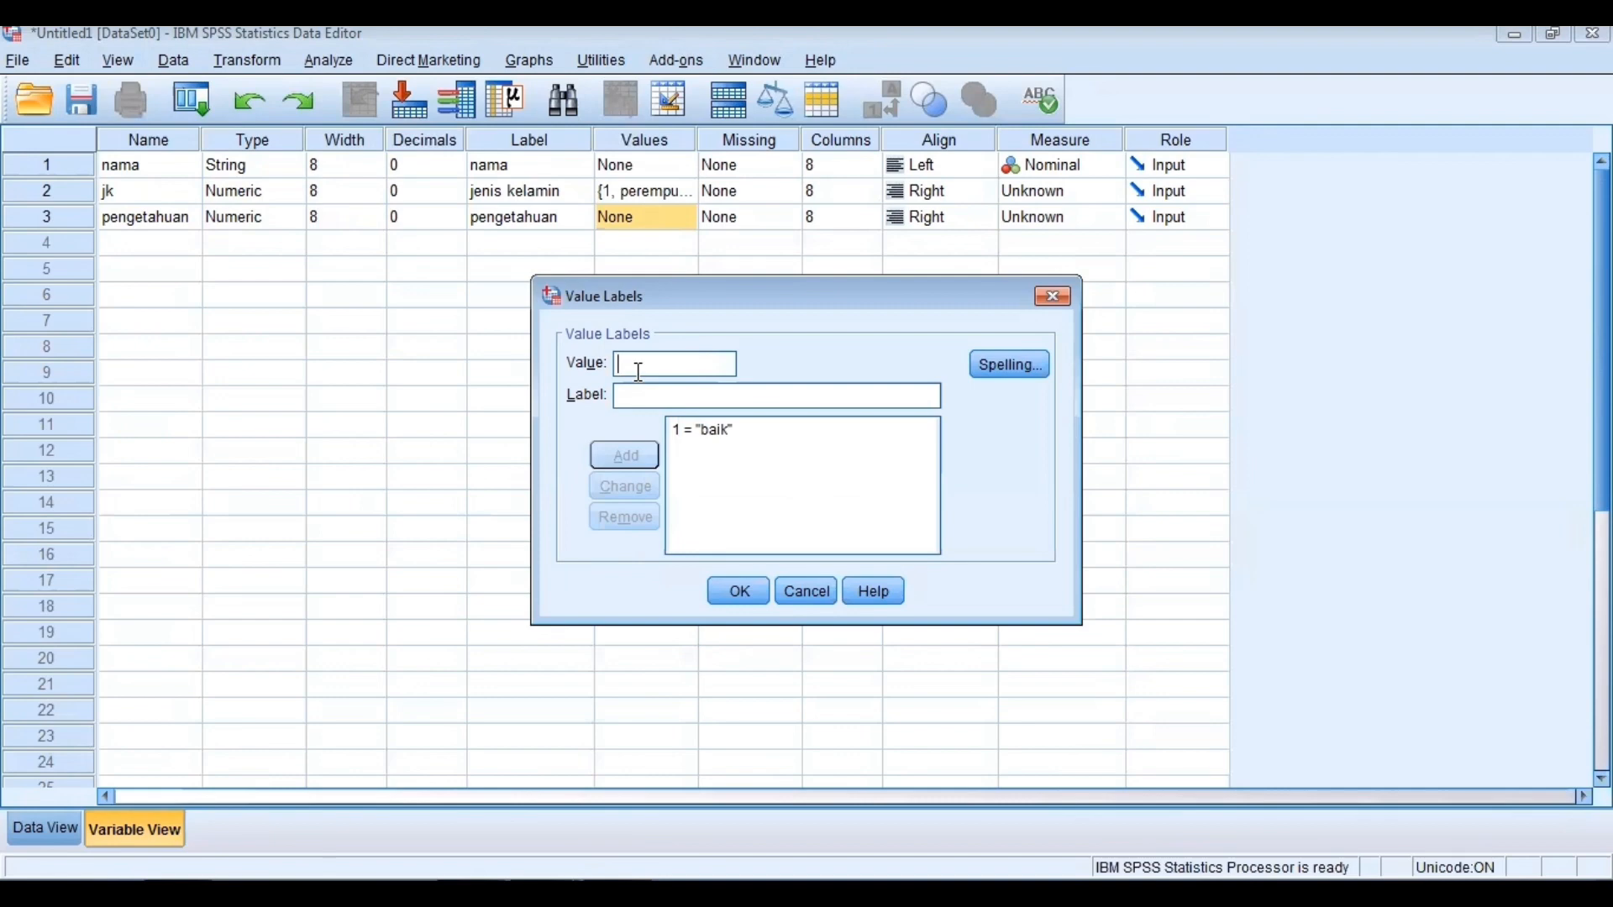
- Add the value label 2 = "sedang" to the pengetahuan variable
text(2)
click(634, 400)
text(sedang)
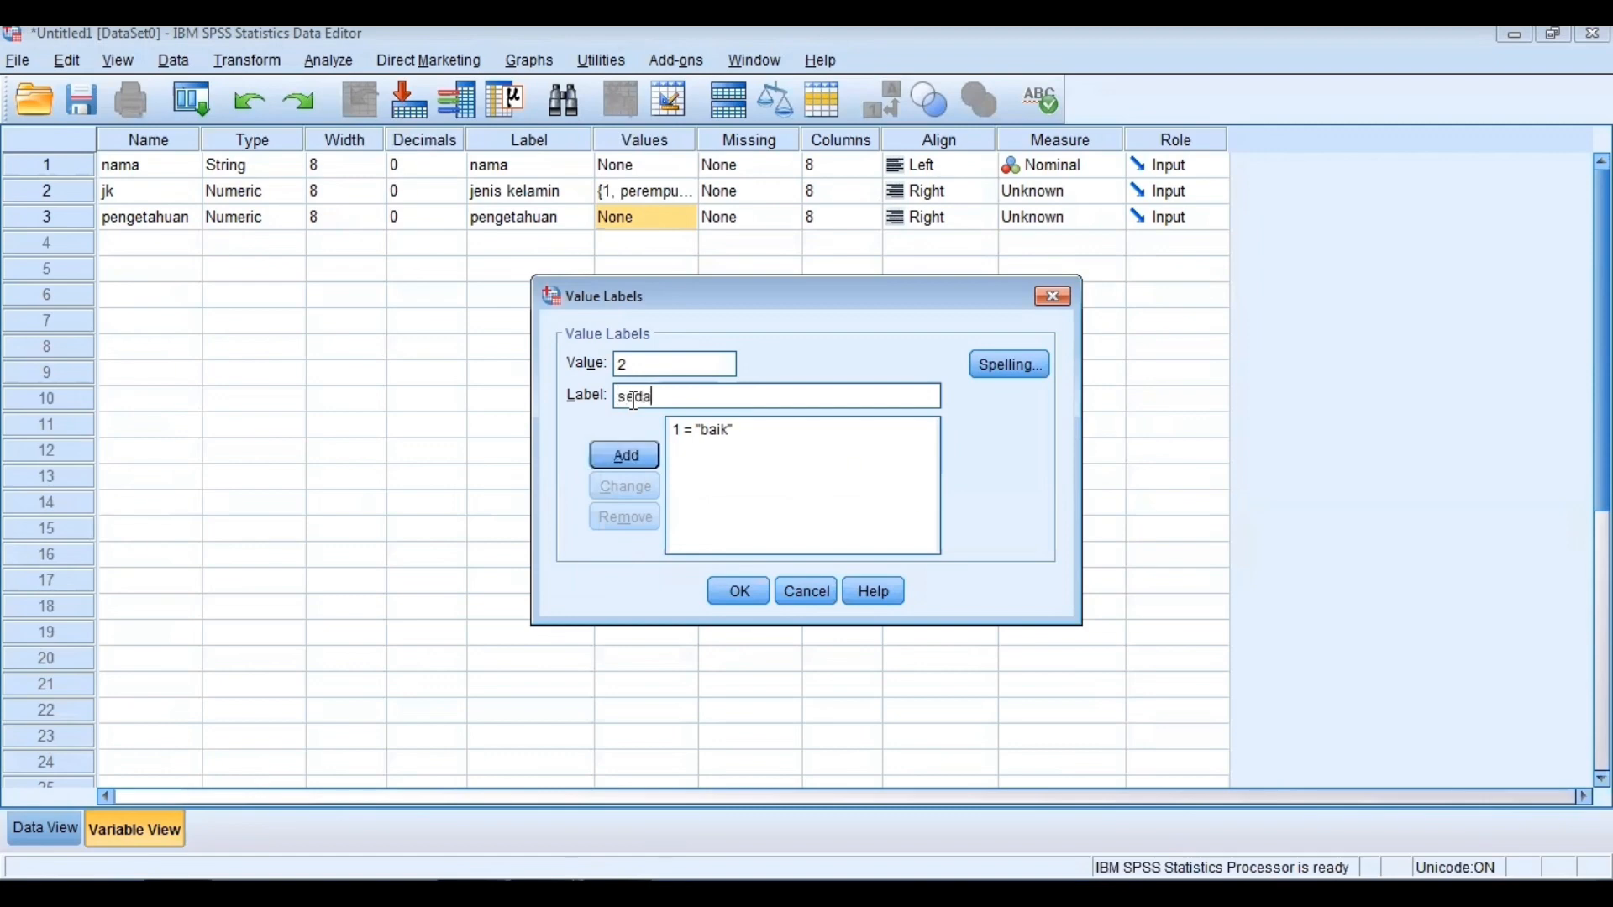
click(633, 457)
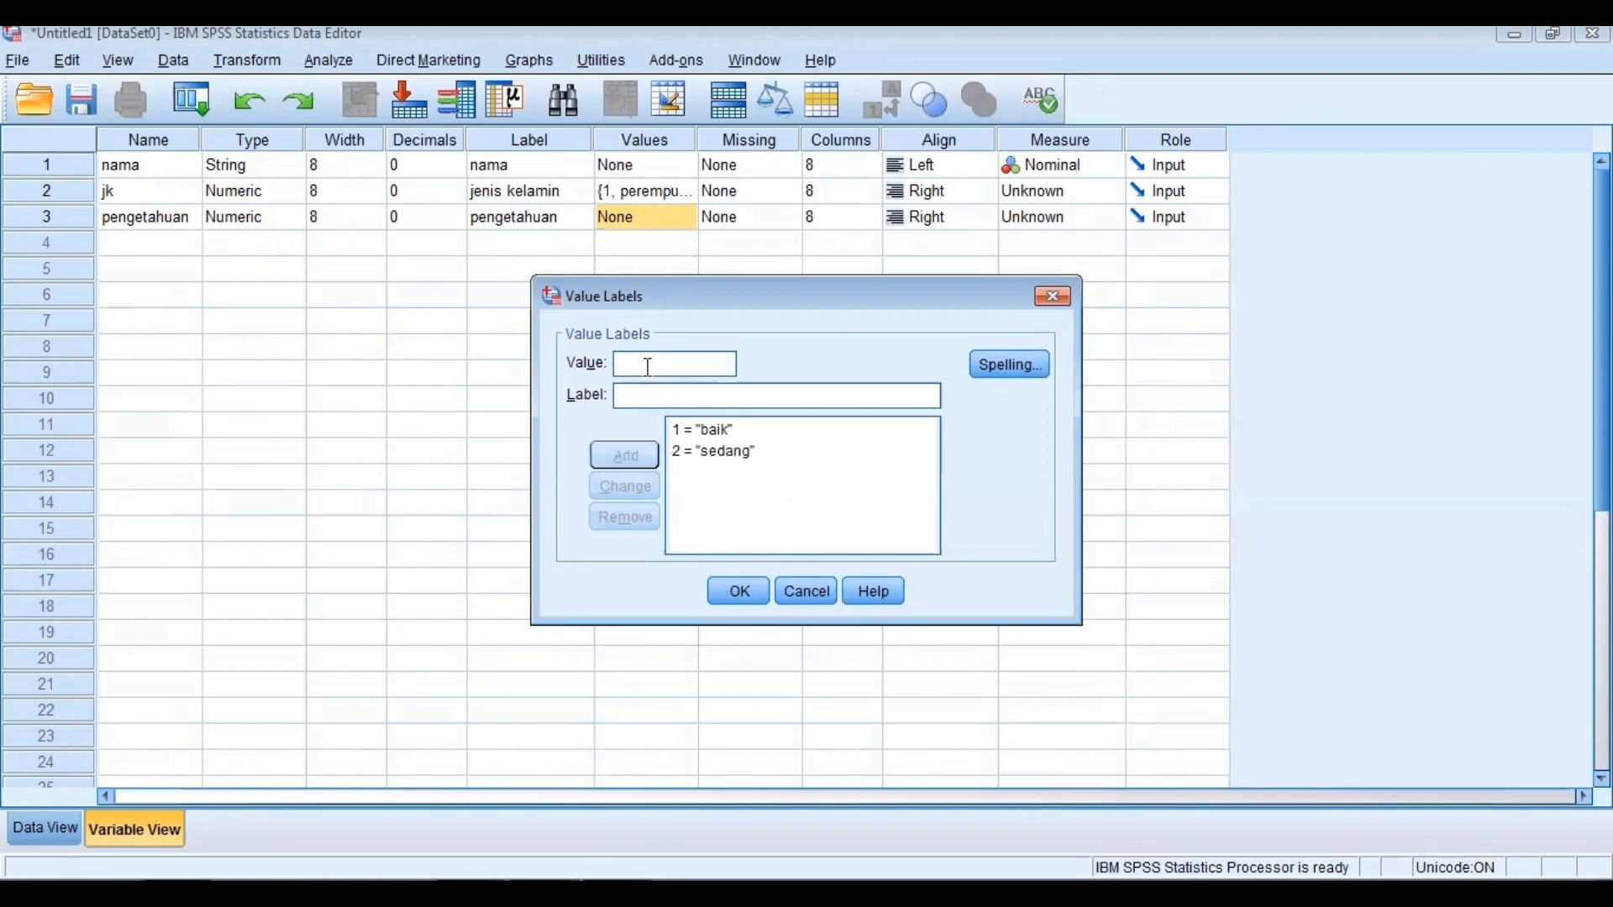
- Add the value label 3 = "kurang" to the pengetahuan variable and apply its value labels
text(3)
click(634, 404)
text(kura)
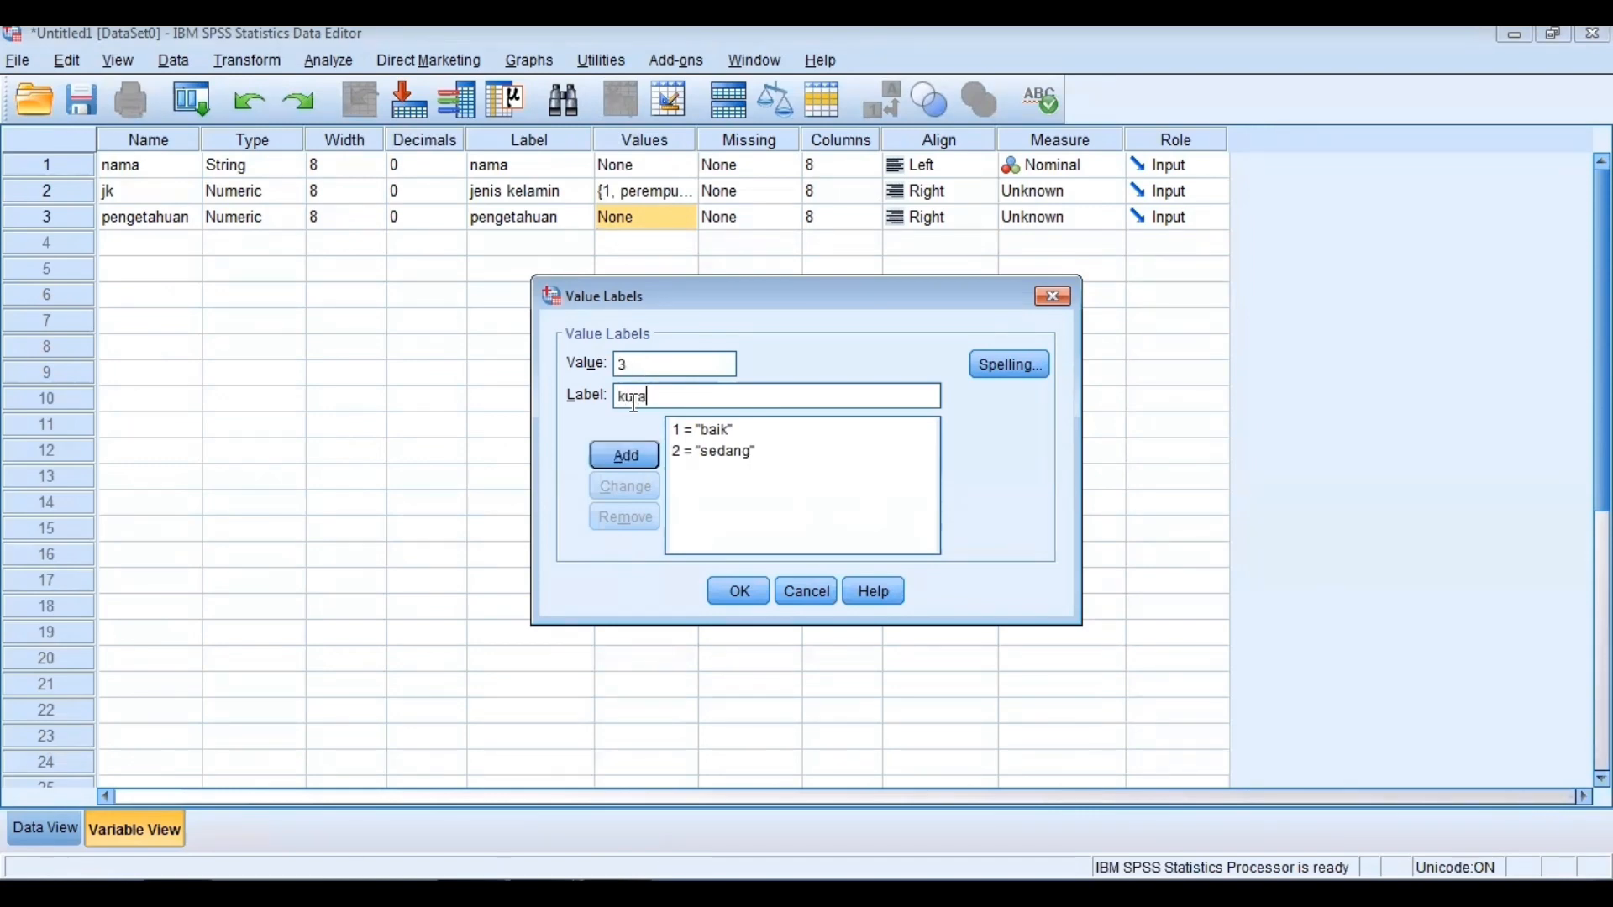
text(ng)
click(643, 465)
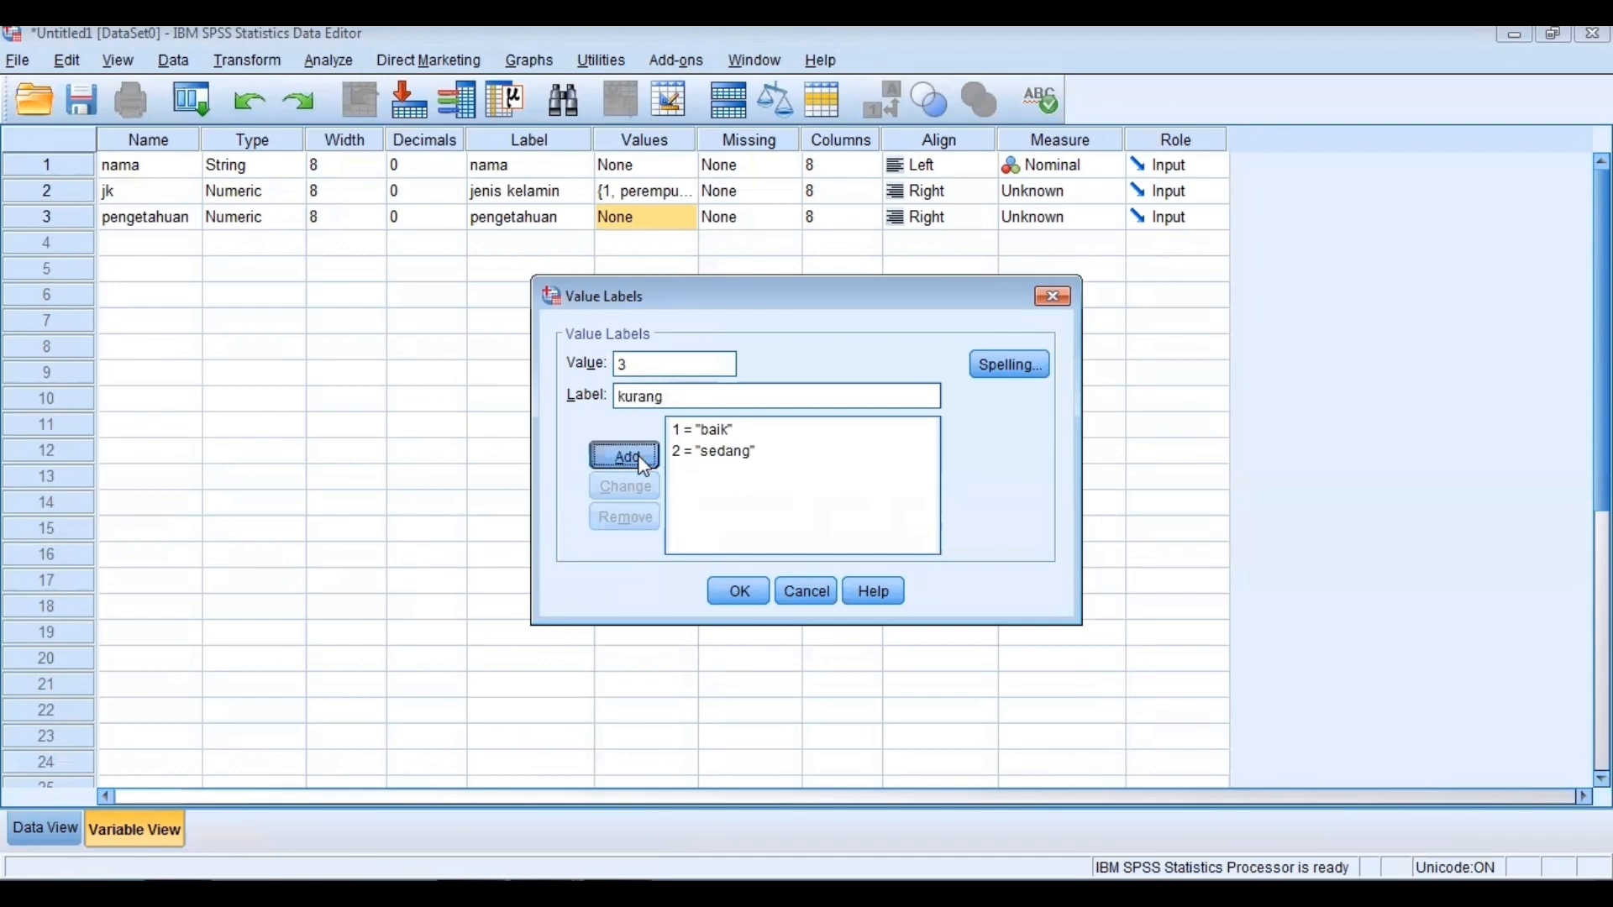
click(738, 593)
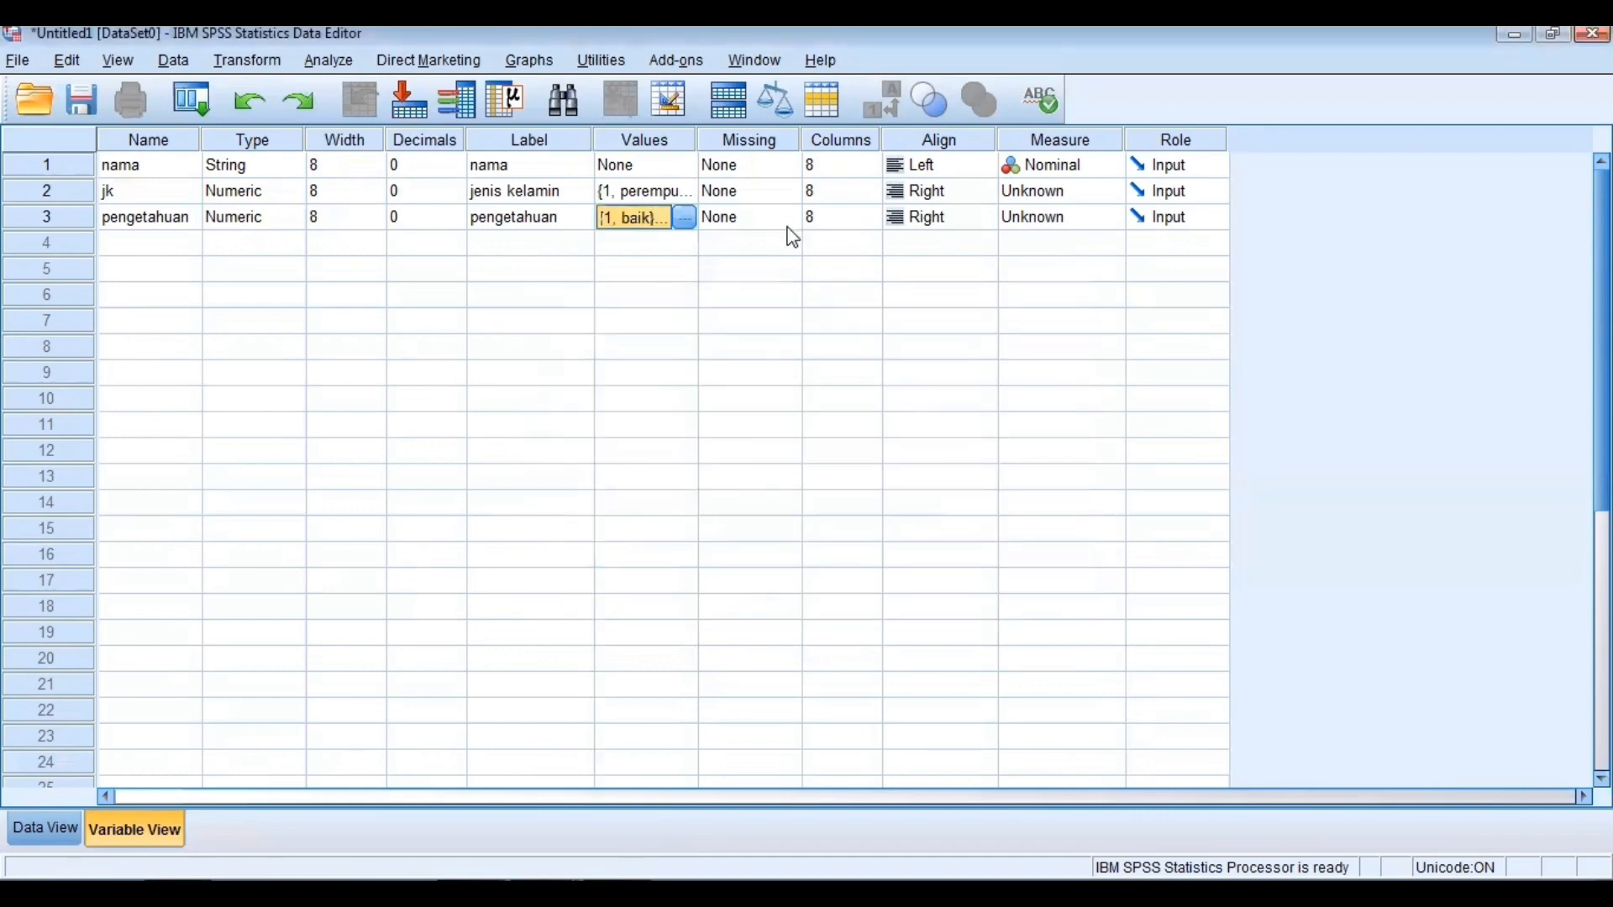
click(769, 144)
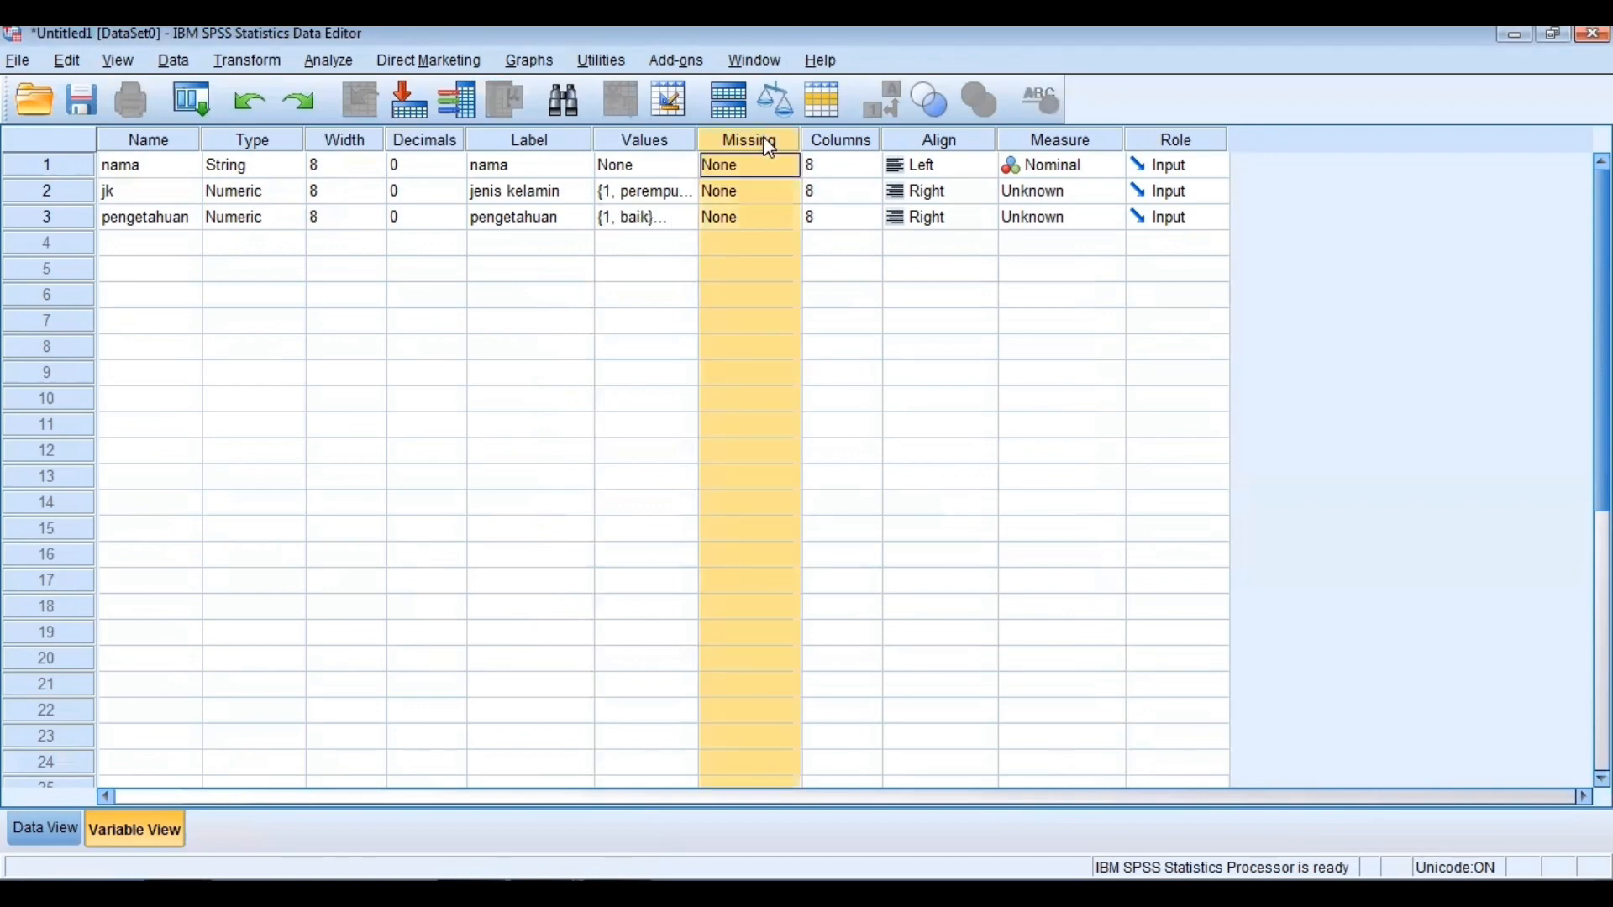
click(835, 142)
click(934, 140)
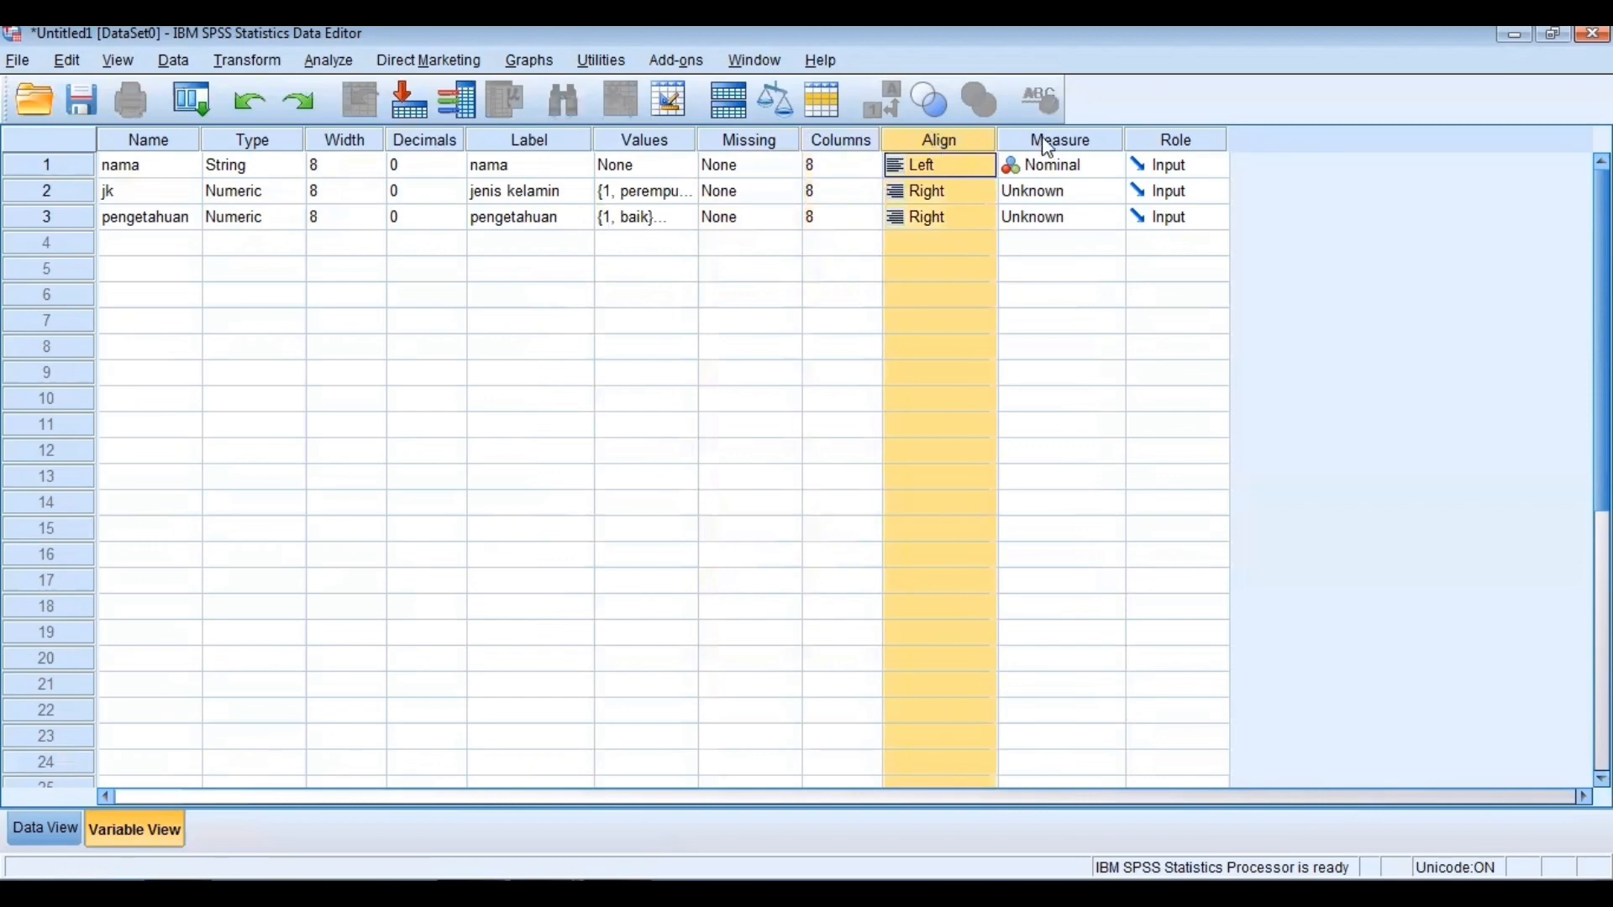
click(1056, 145)
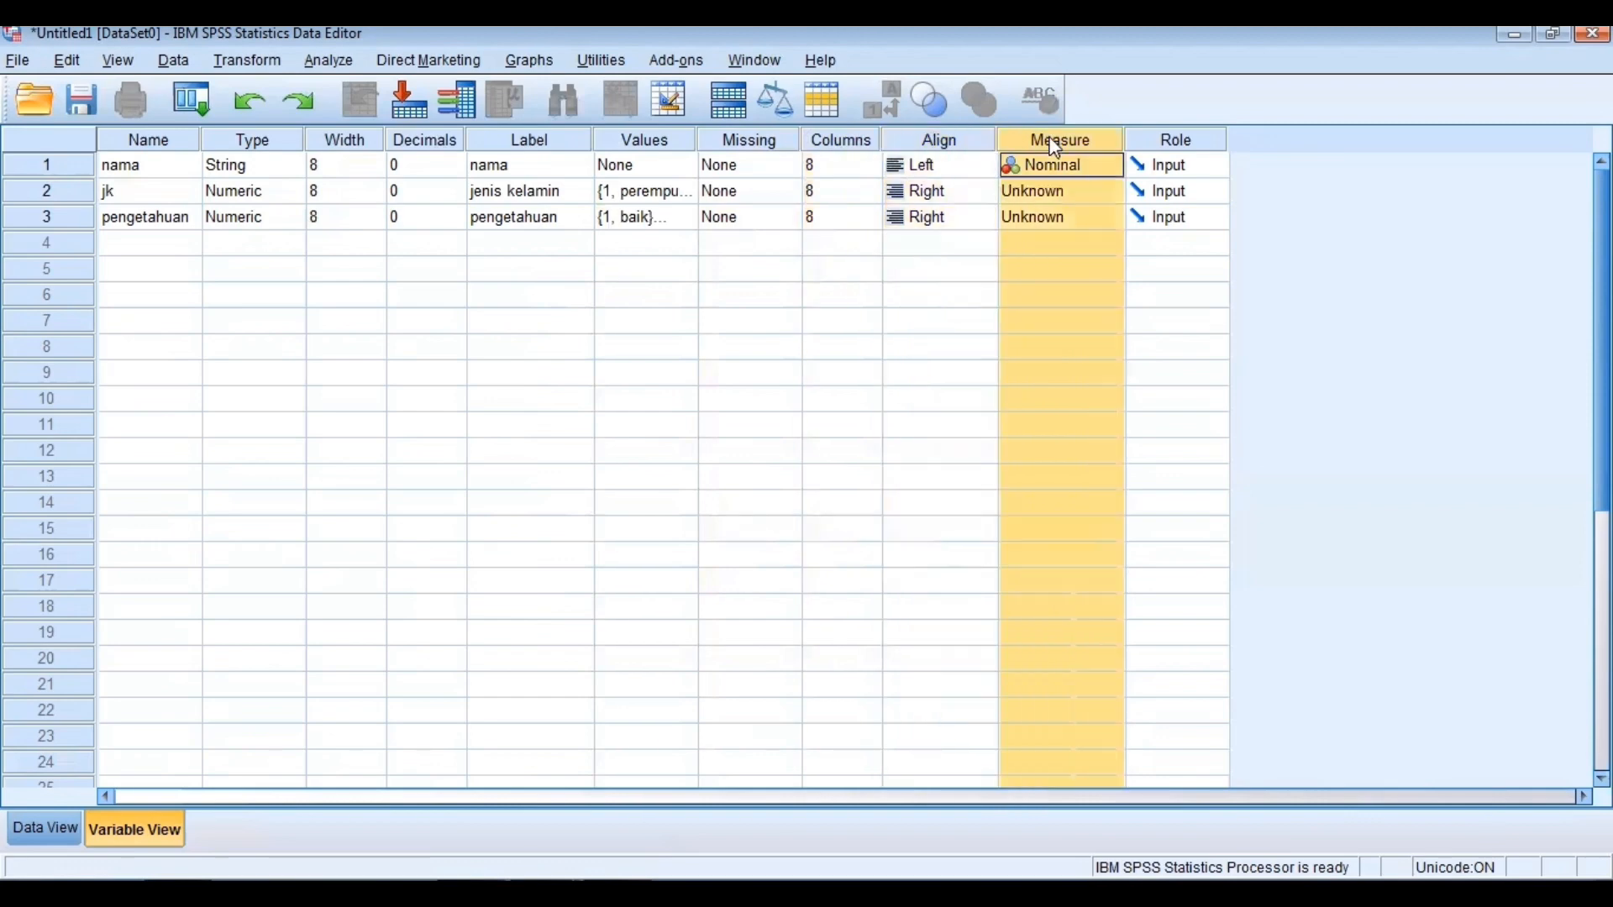
click(1163, 145)
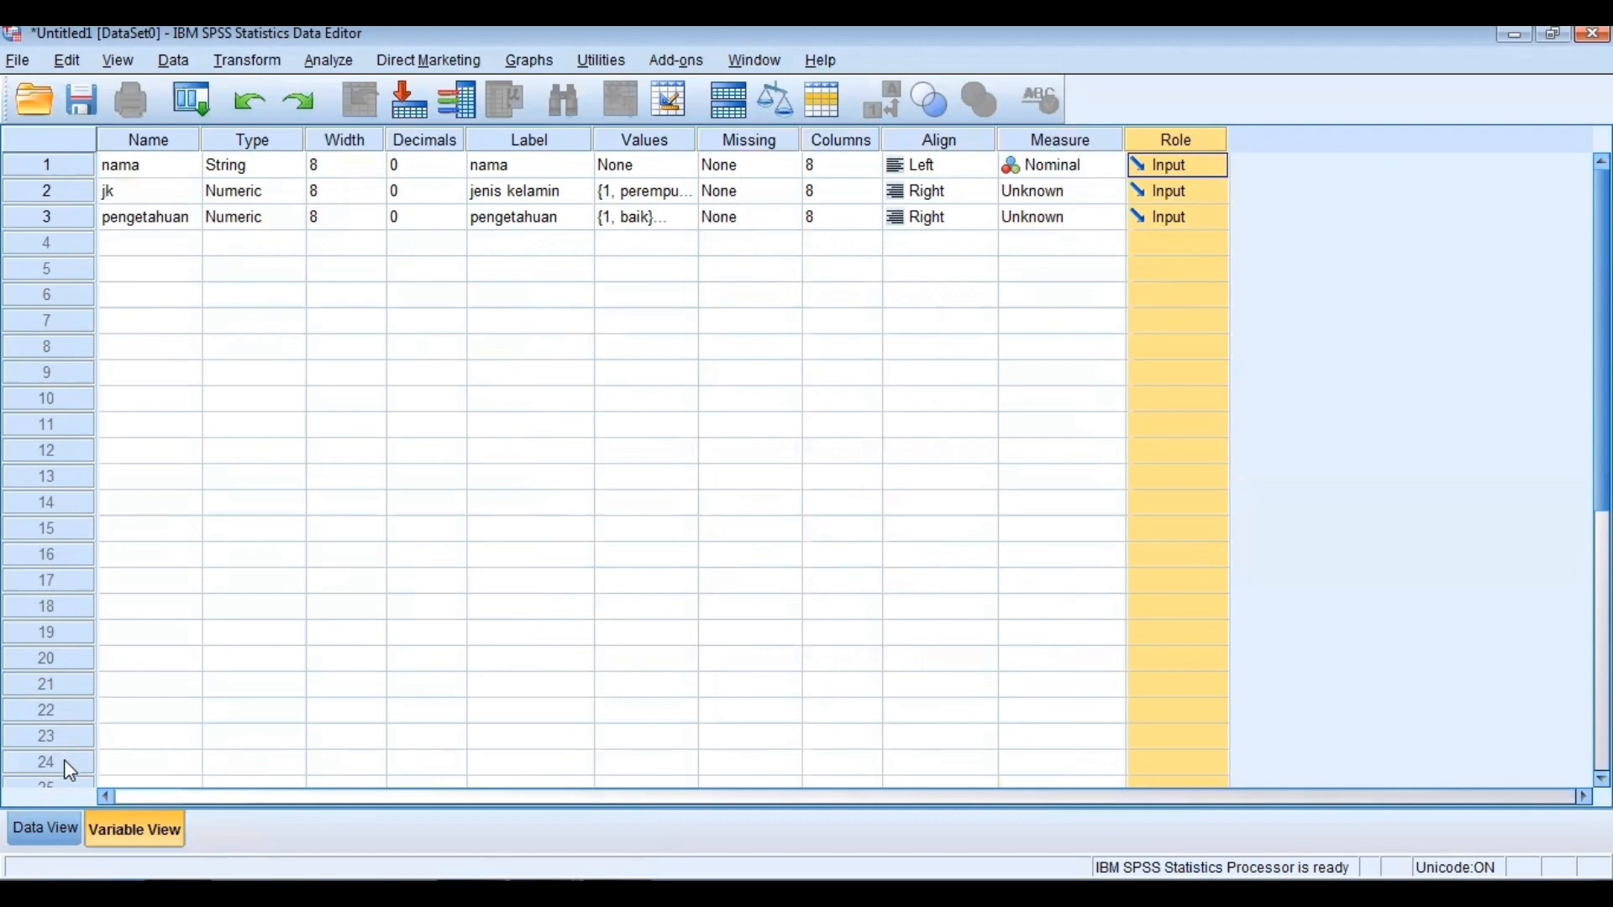
- In the data sheet, fill in case 1 with the respondent's first name, jk 1 and pengetahuan 1
click(43, 832)
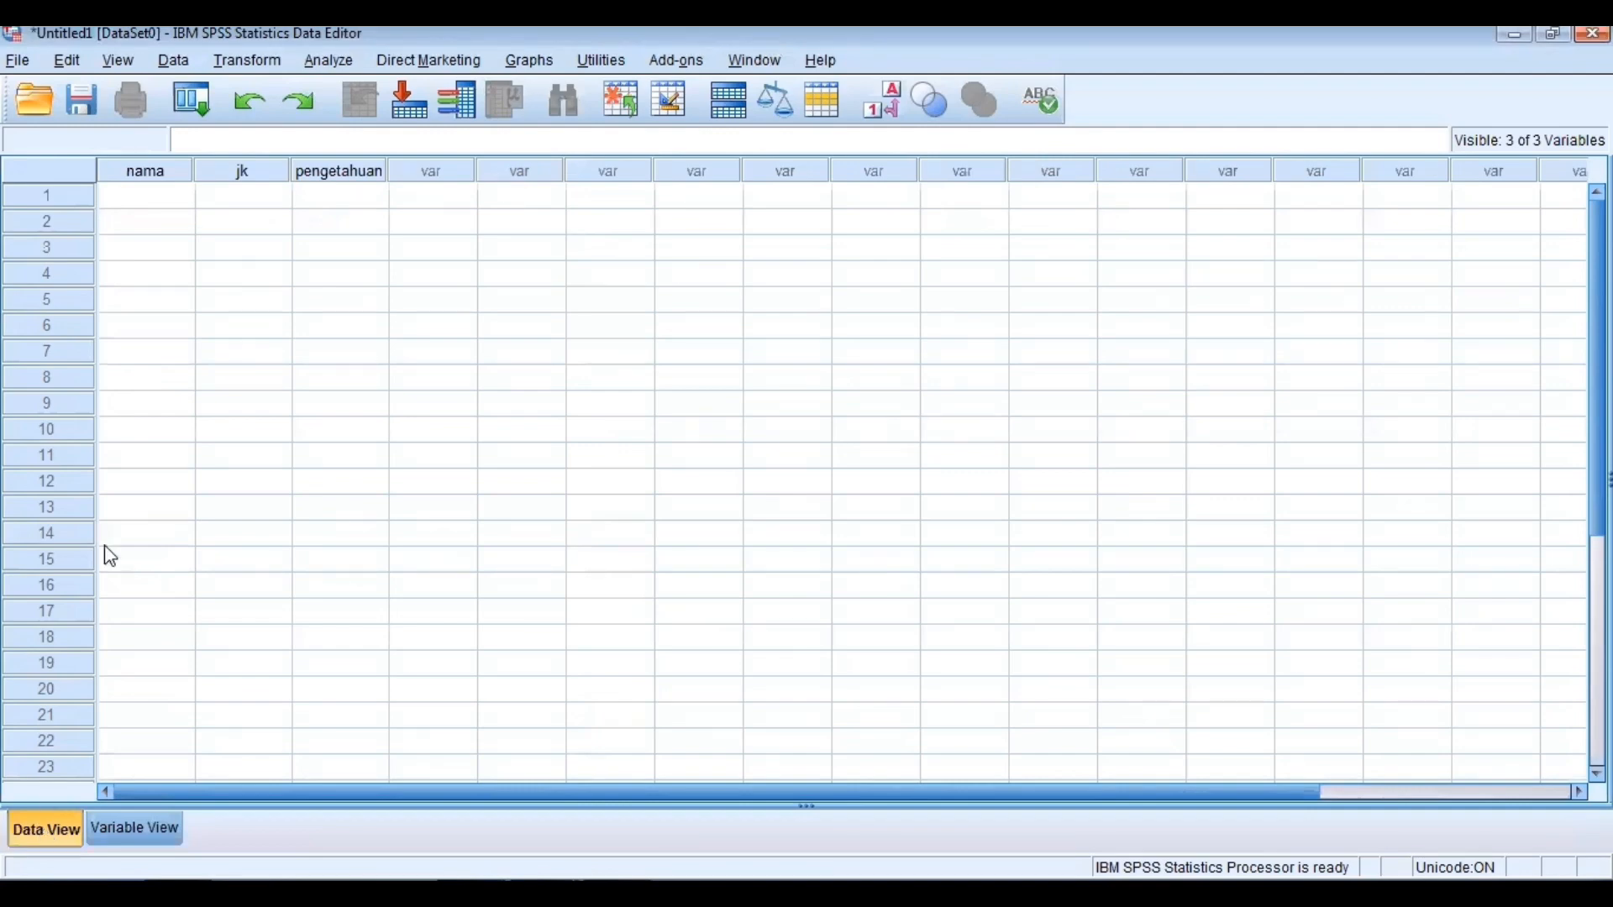
click(160, 204)
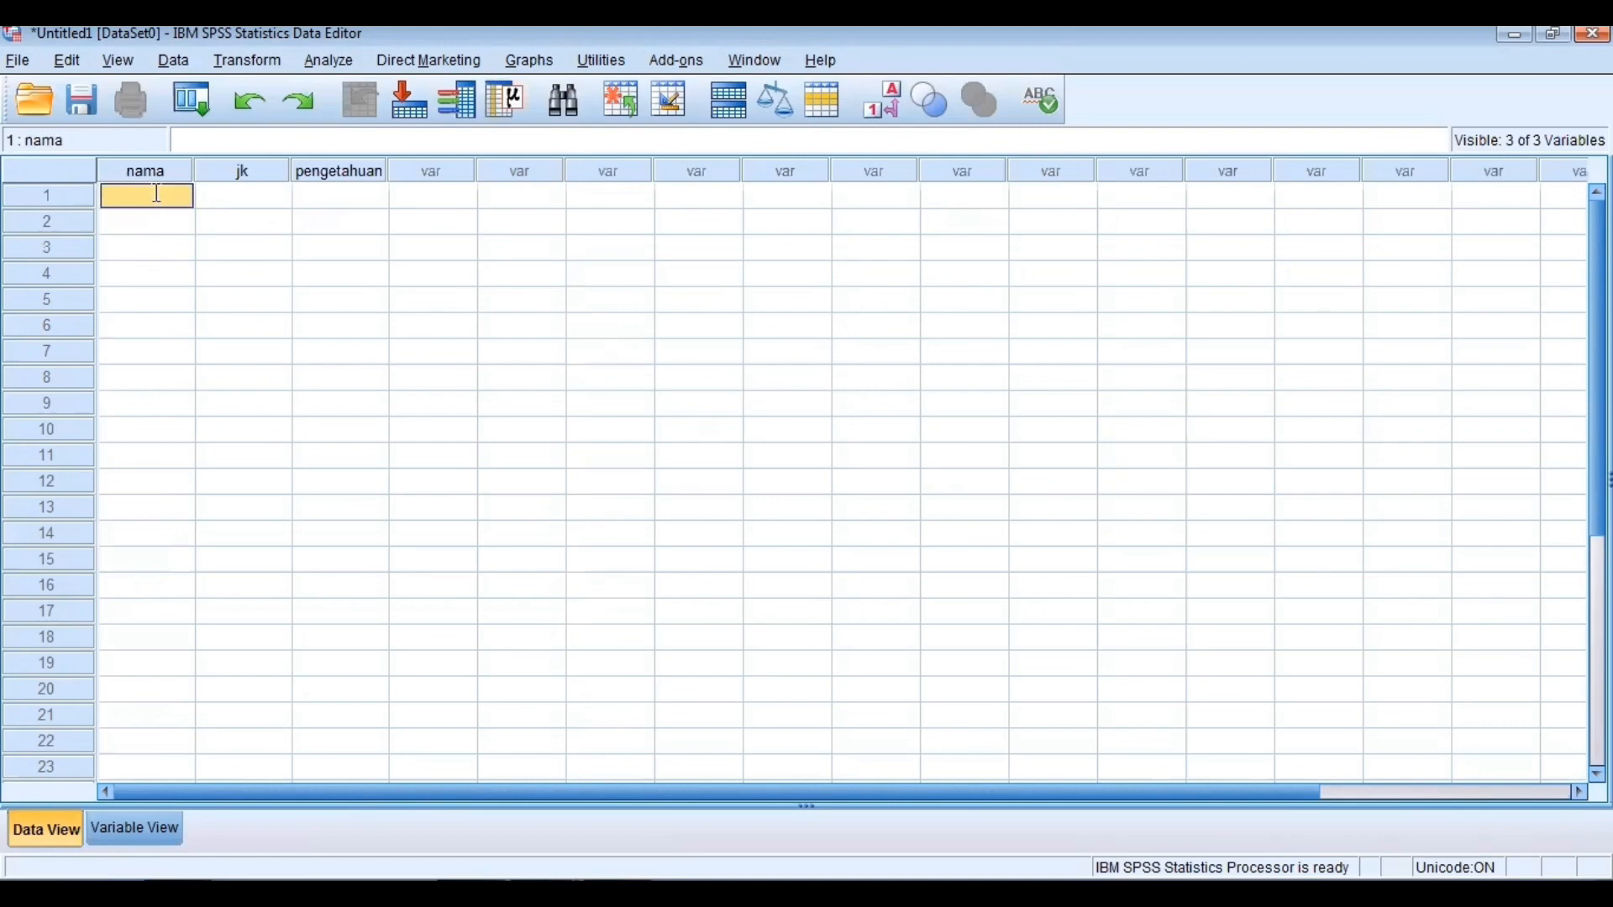
text(inta)
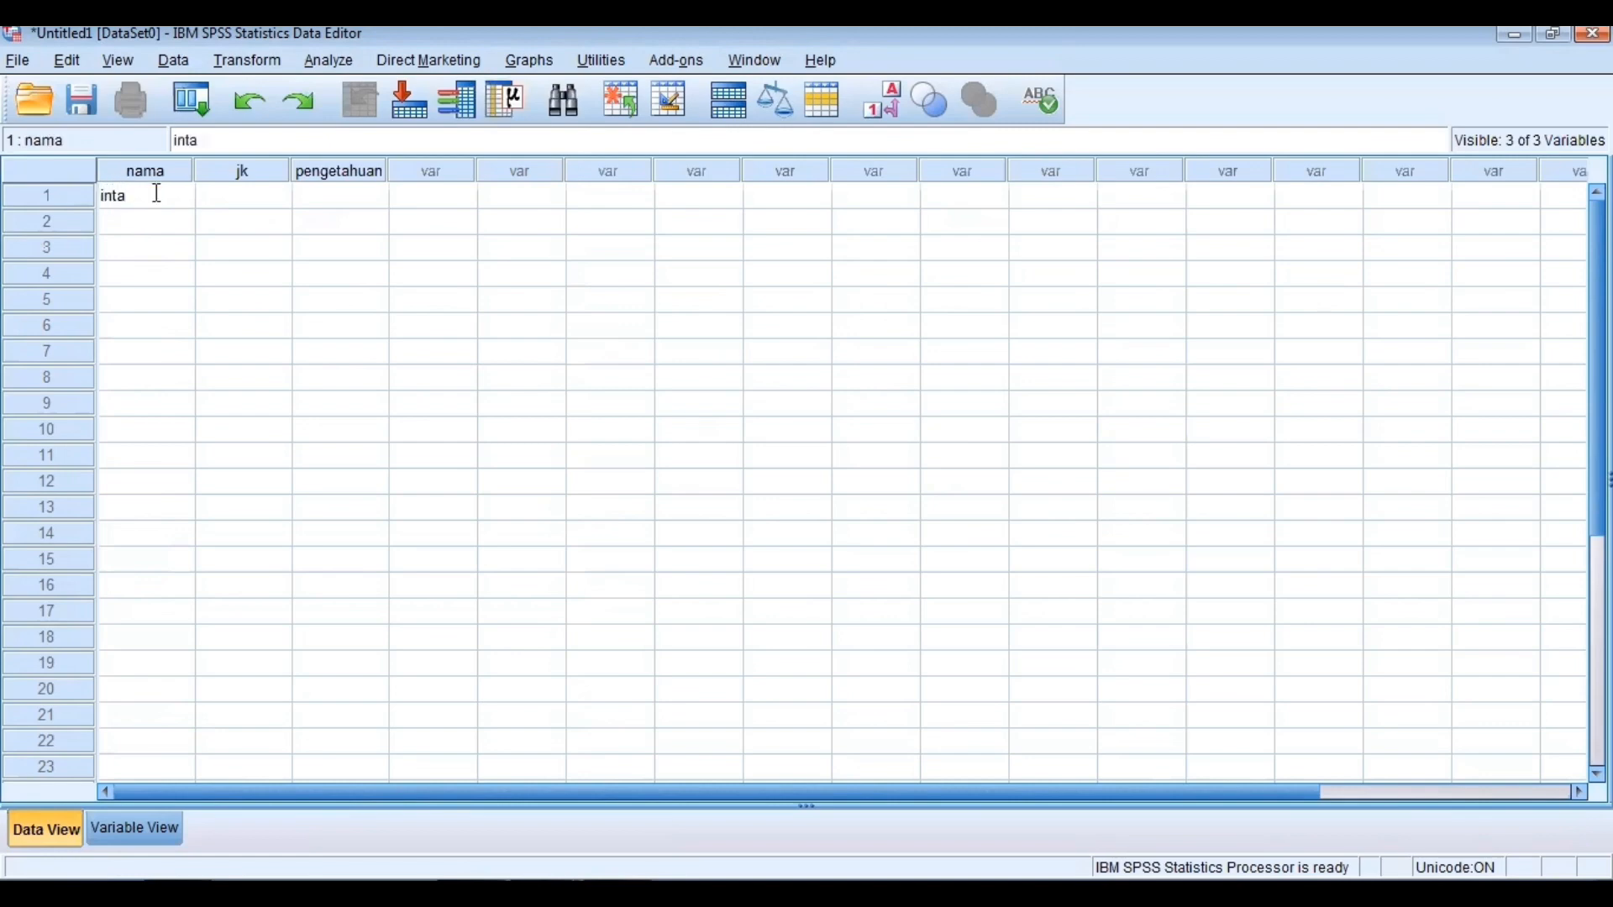
text(n)
click(231, 204)
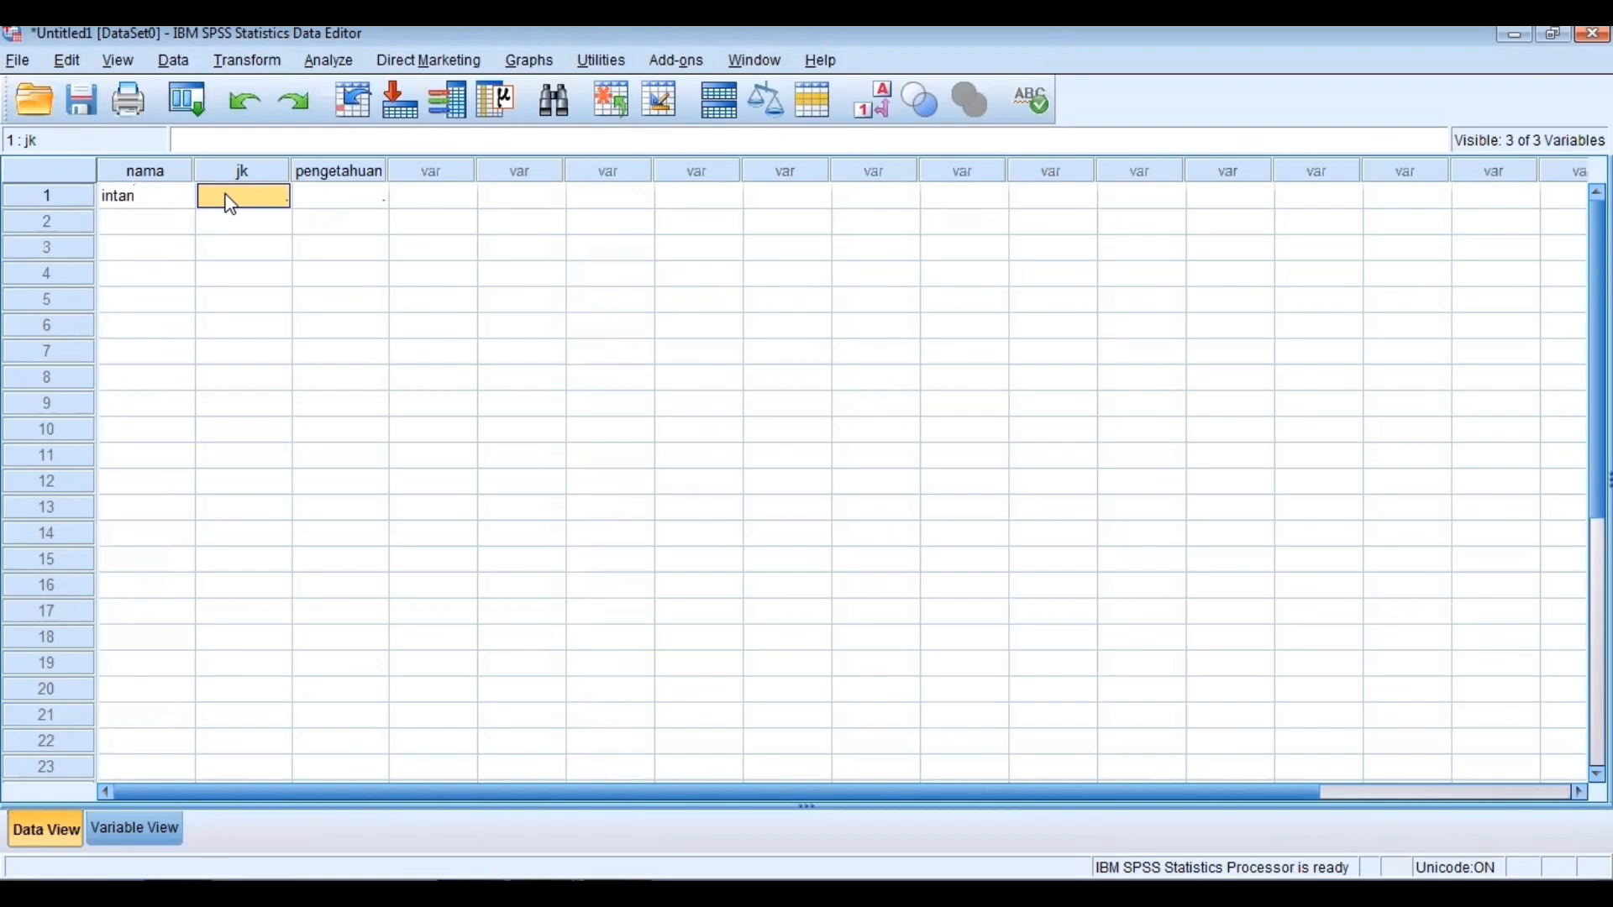
text(1)
click(326, 202)
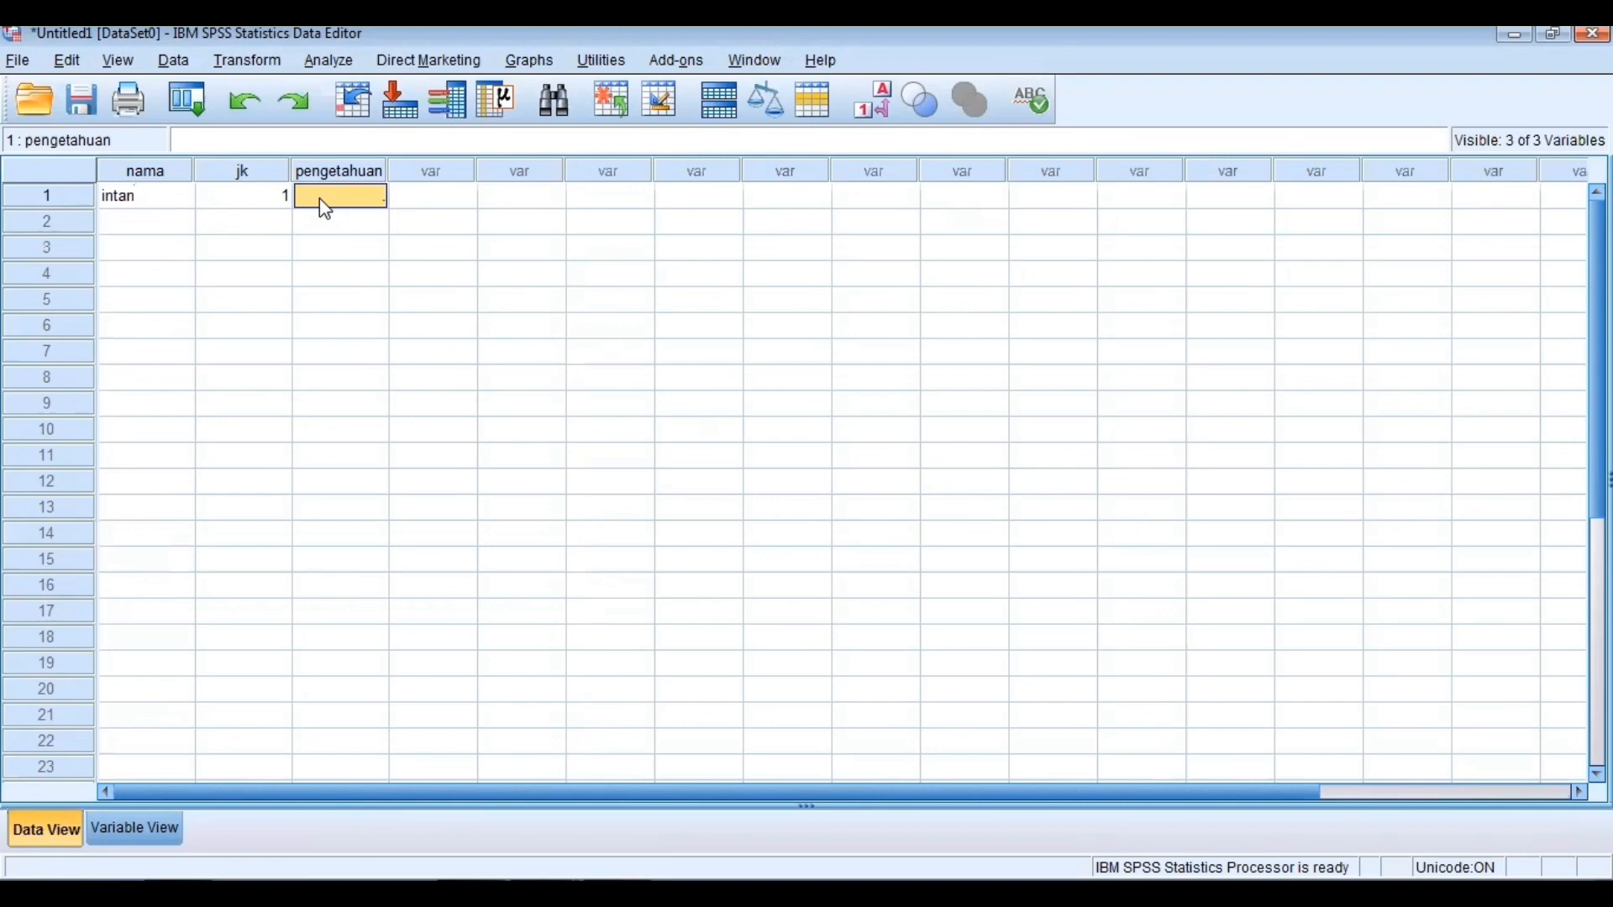
text(1)
- Enter the respondents' first names in the nama column for cases 2 to 6
click(170, 220)
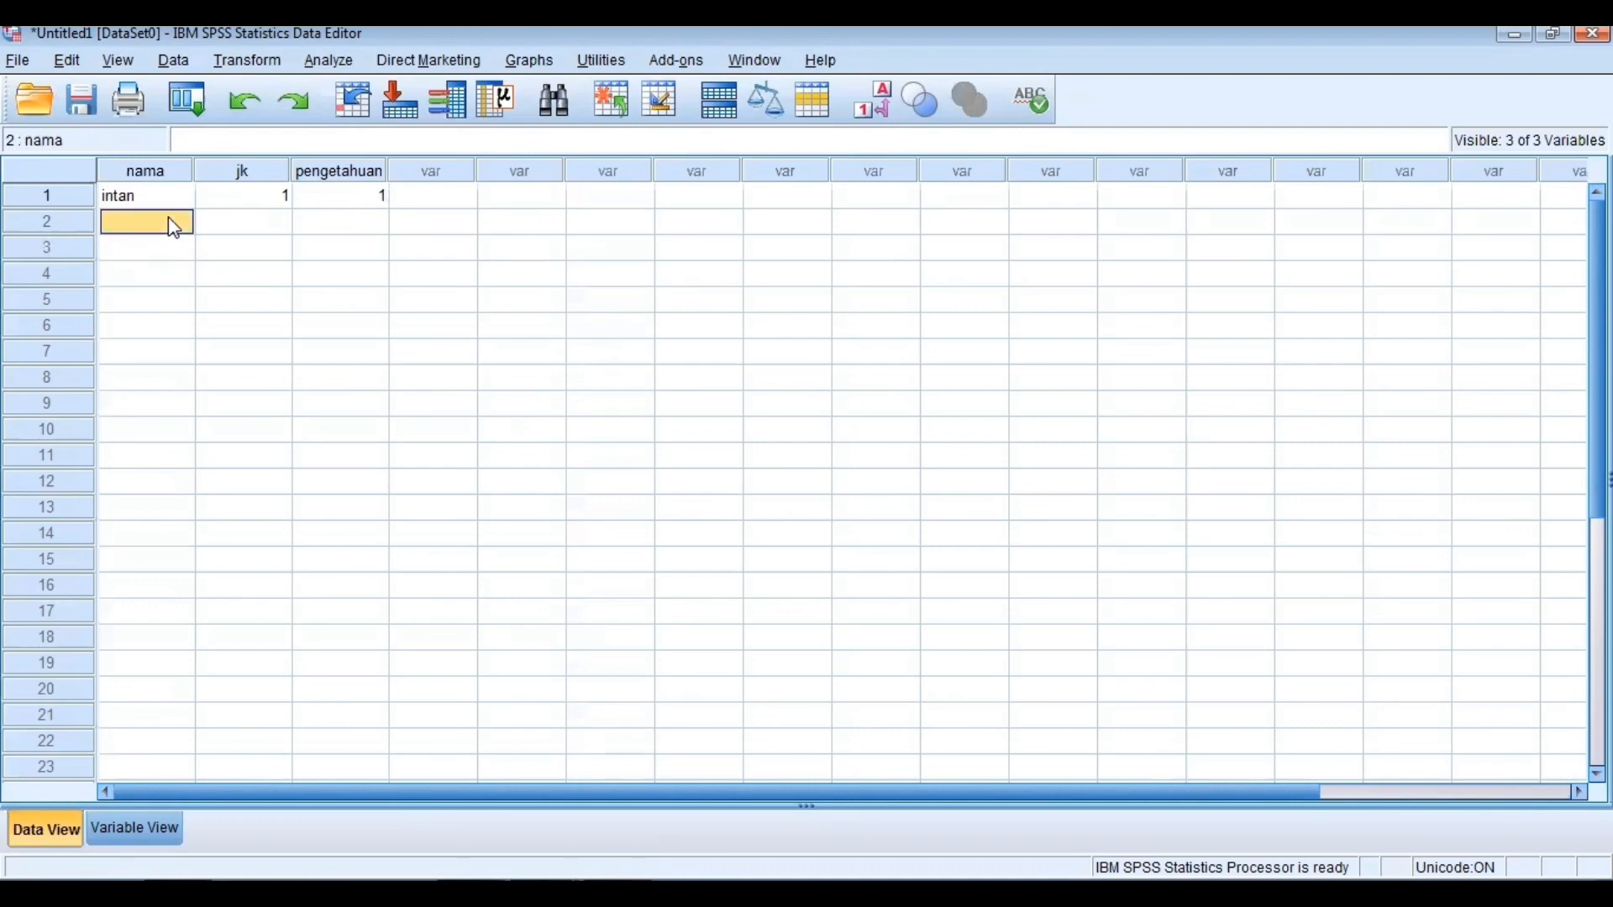
text(ayu)
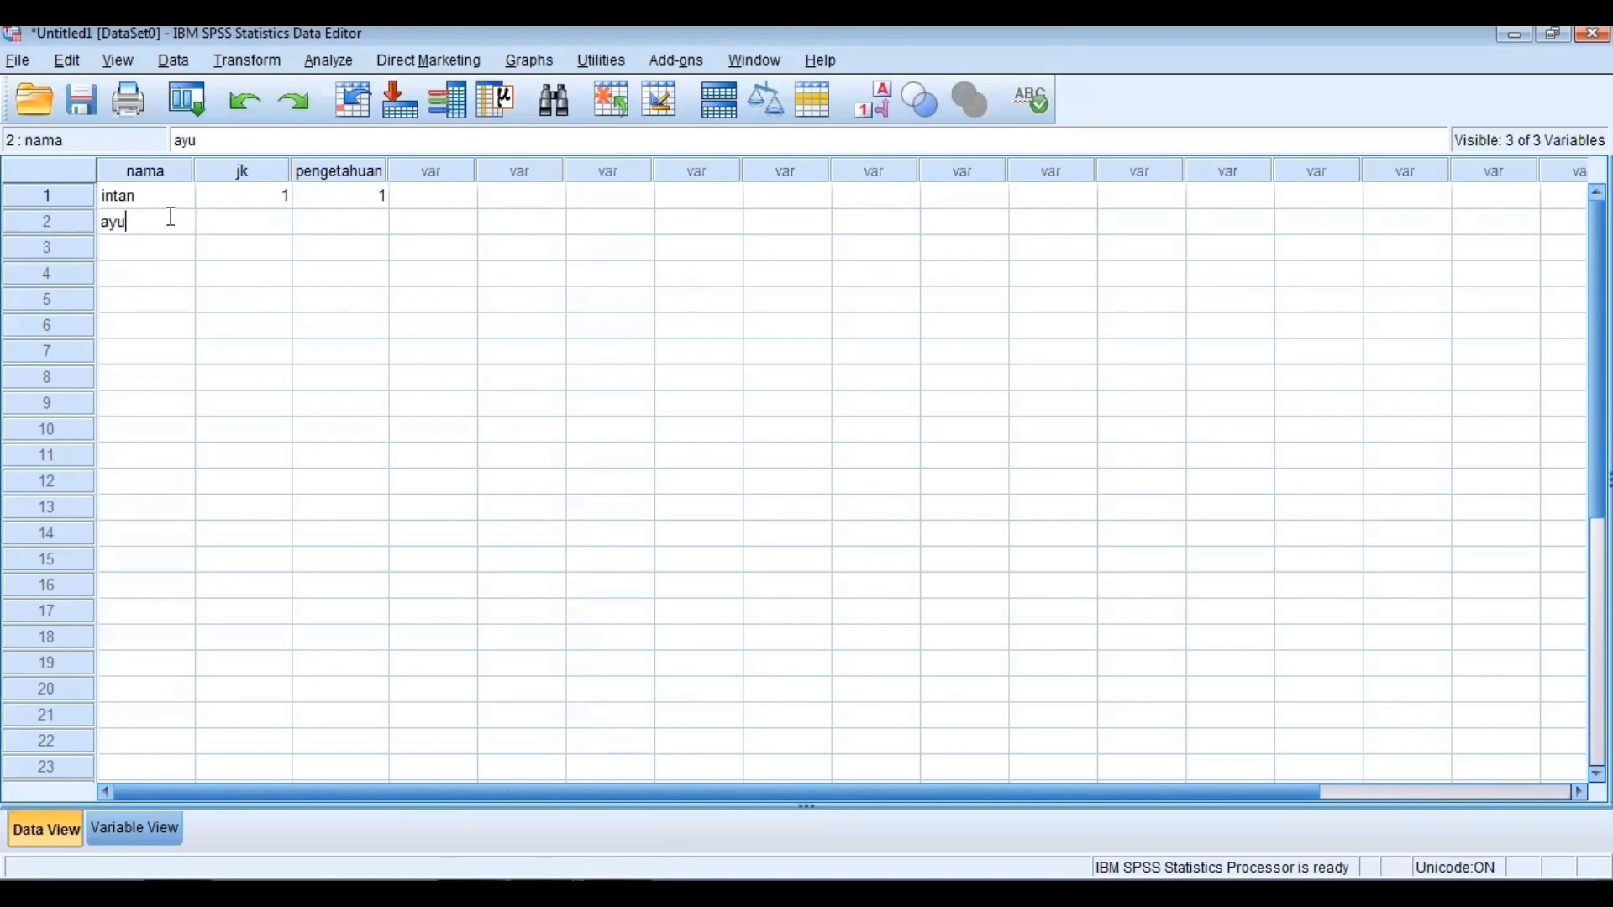
key(Return)
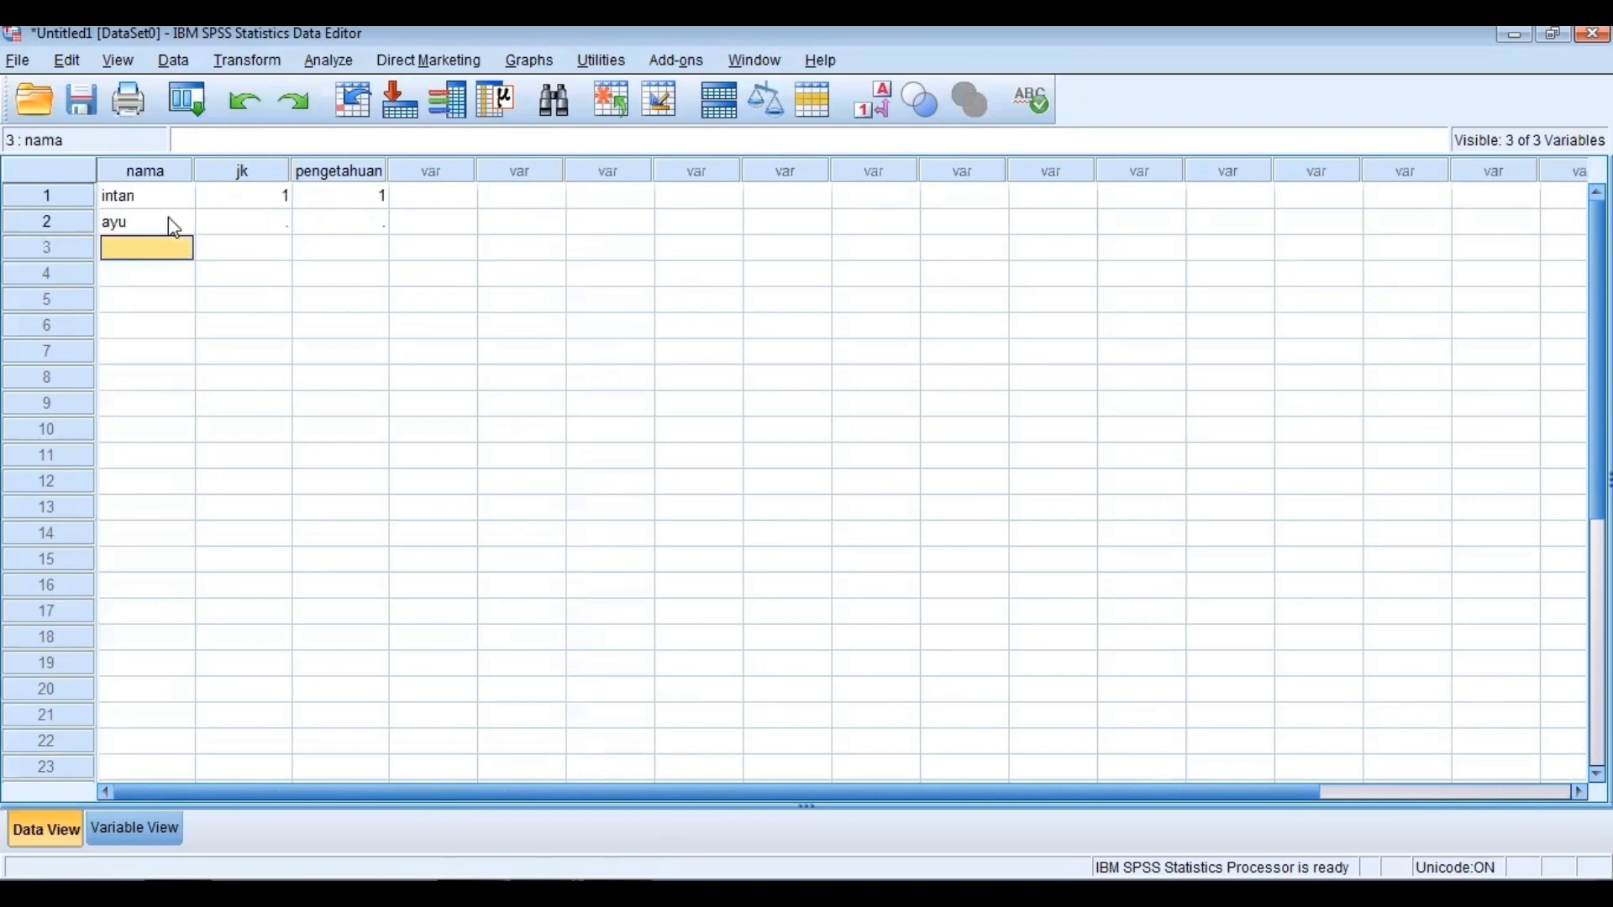
text(bud)
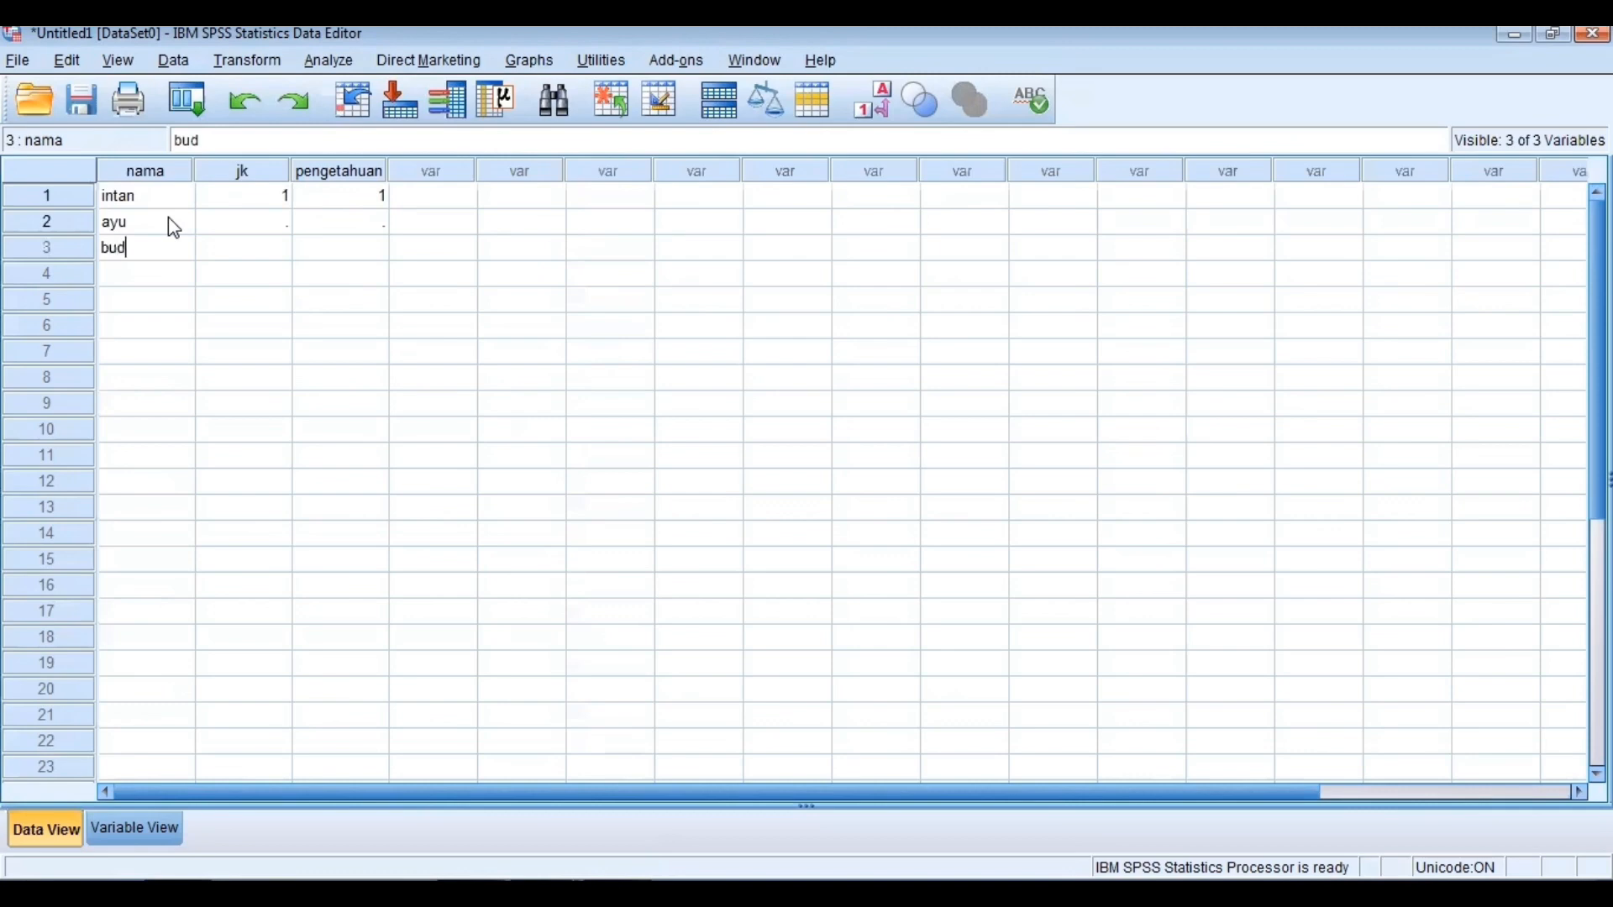
text(i)
key(Return)
text(hendra)
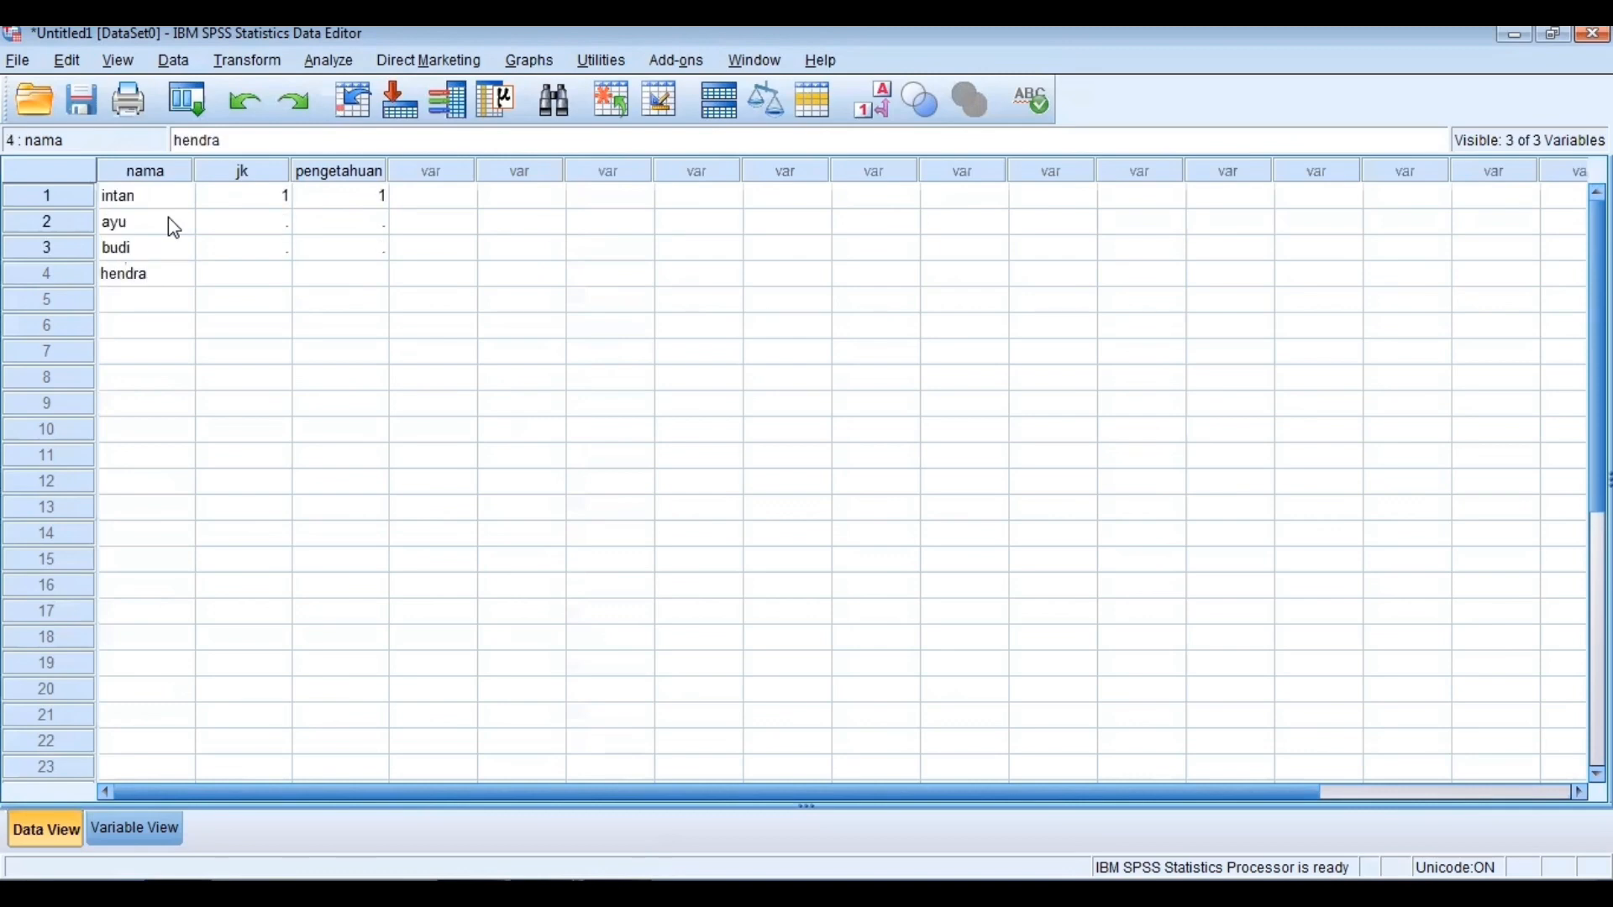
key(Return)
text(uj)
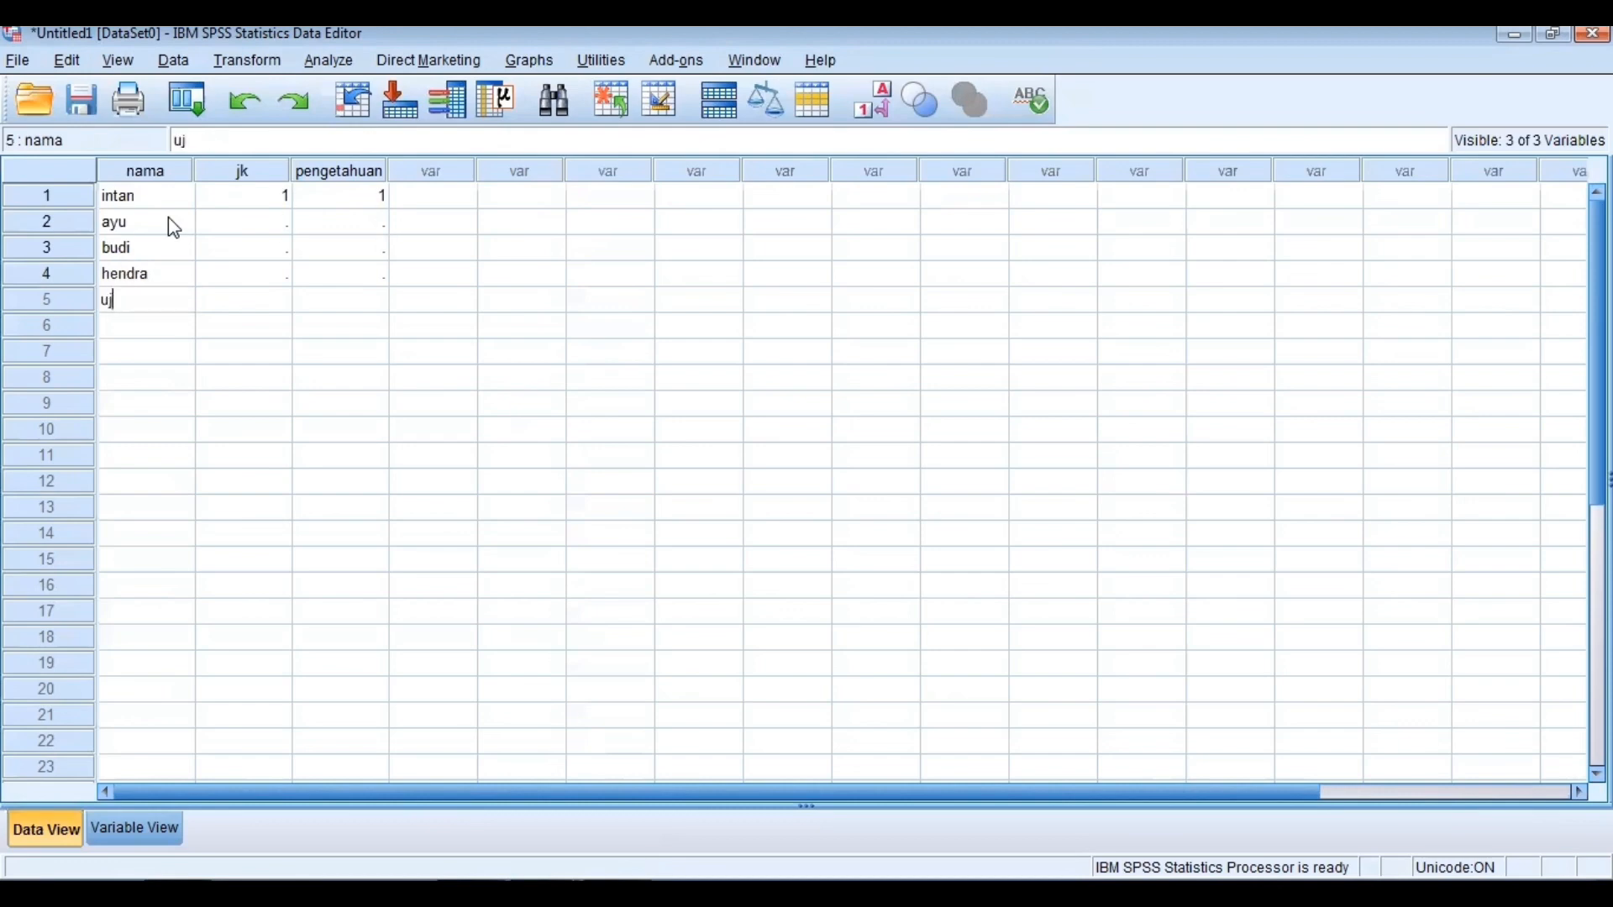
text(ang)
key(Return)
text(mimin)
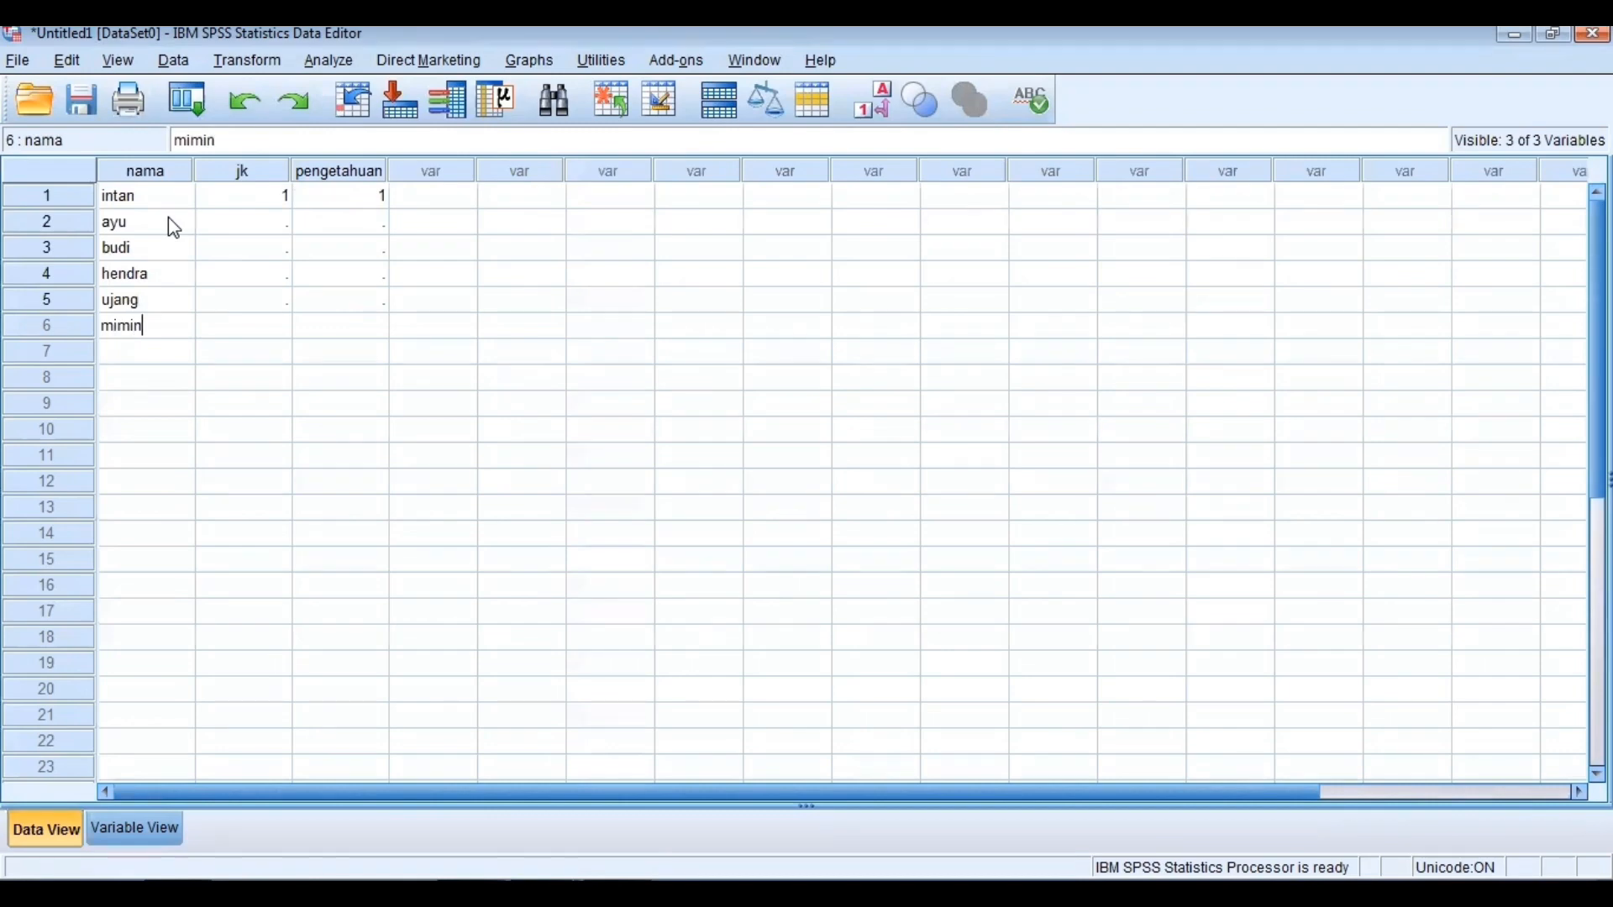
key(Return)
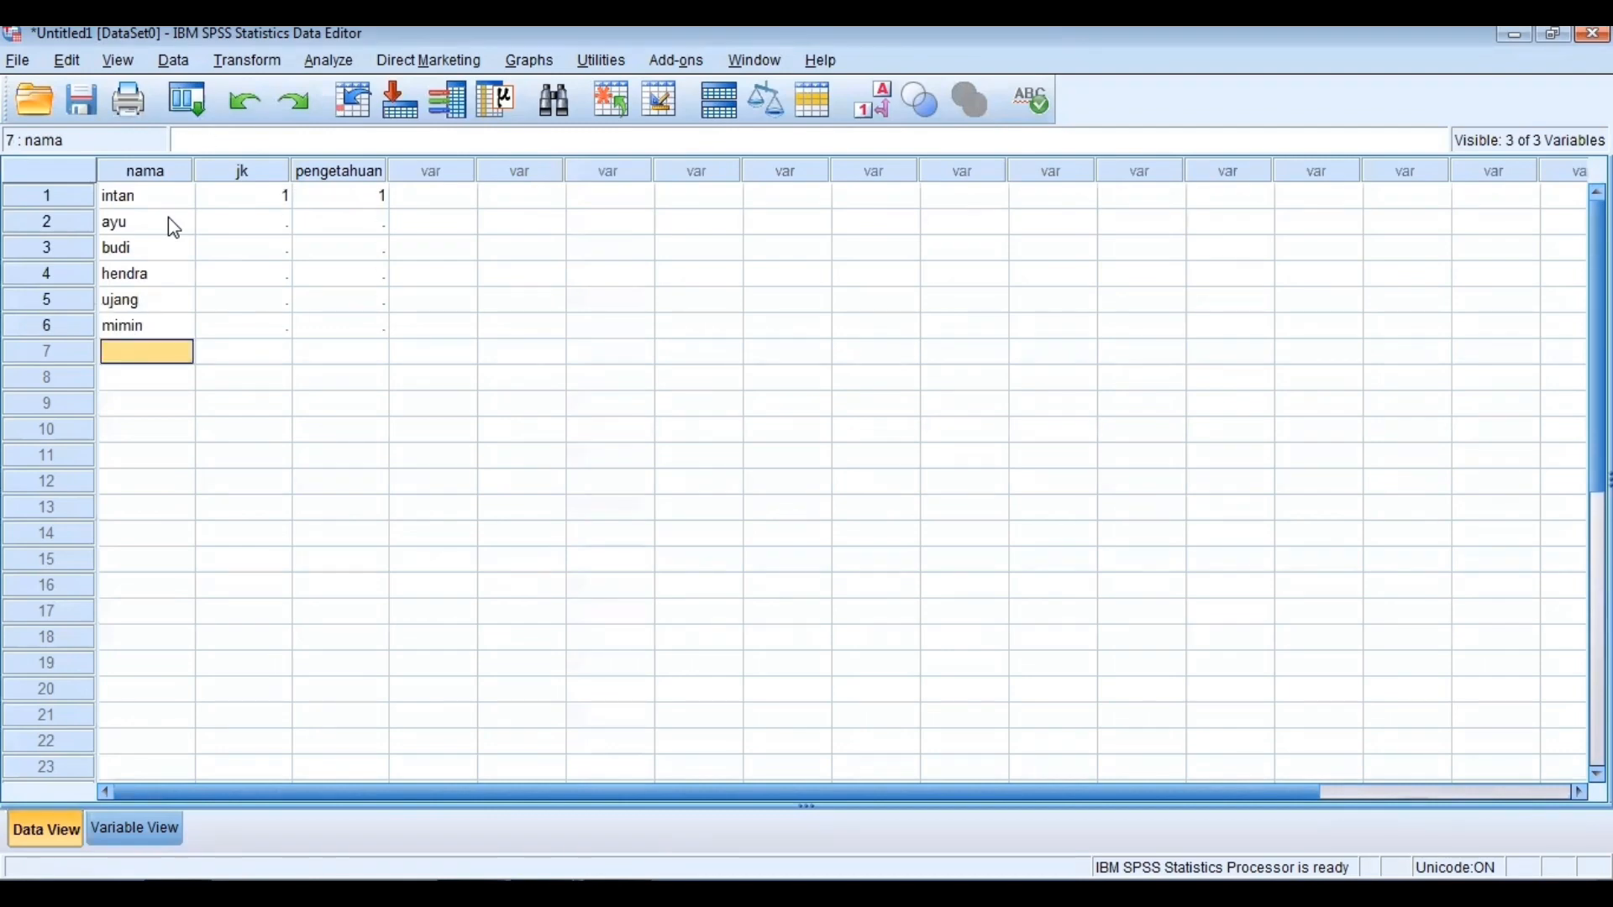
- Enter the remaining respondents' first names in the nama column for cases 7 to 10
text(andi)
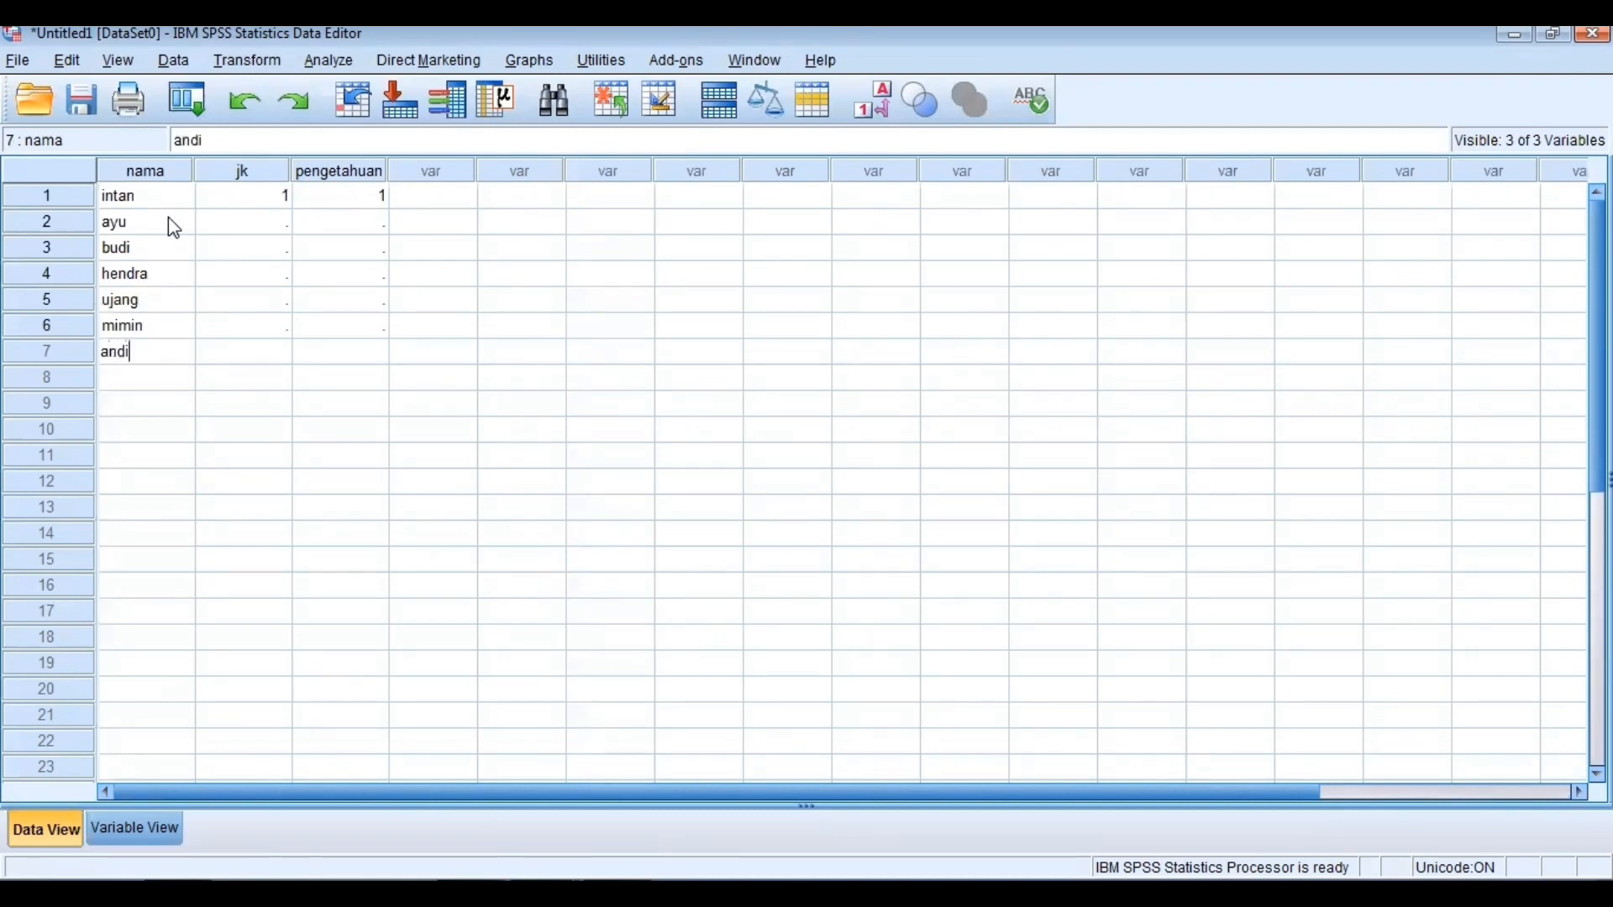
text(n)
key(Up)
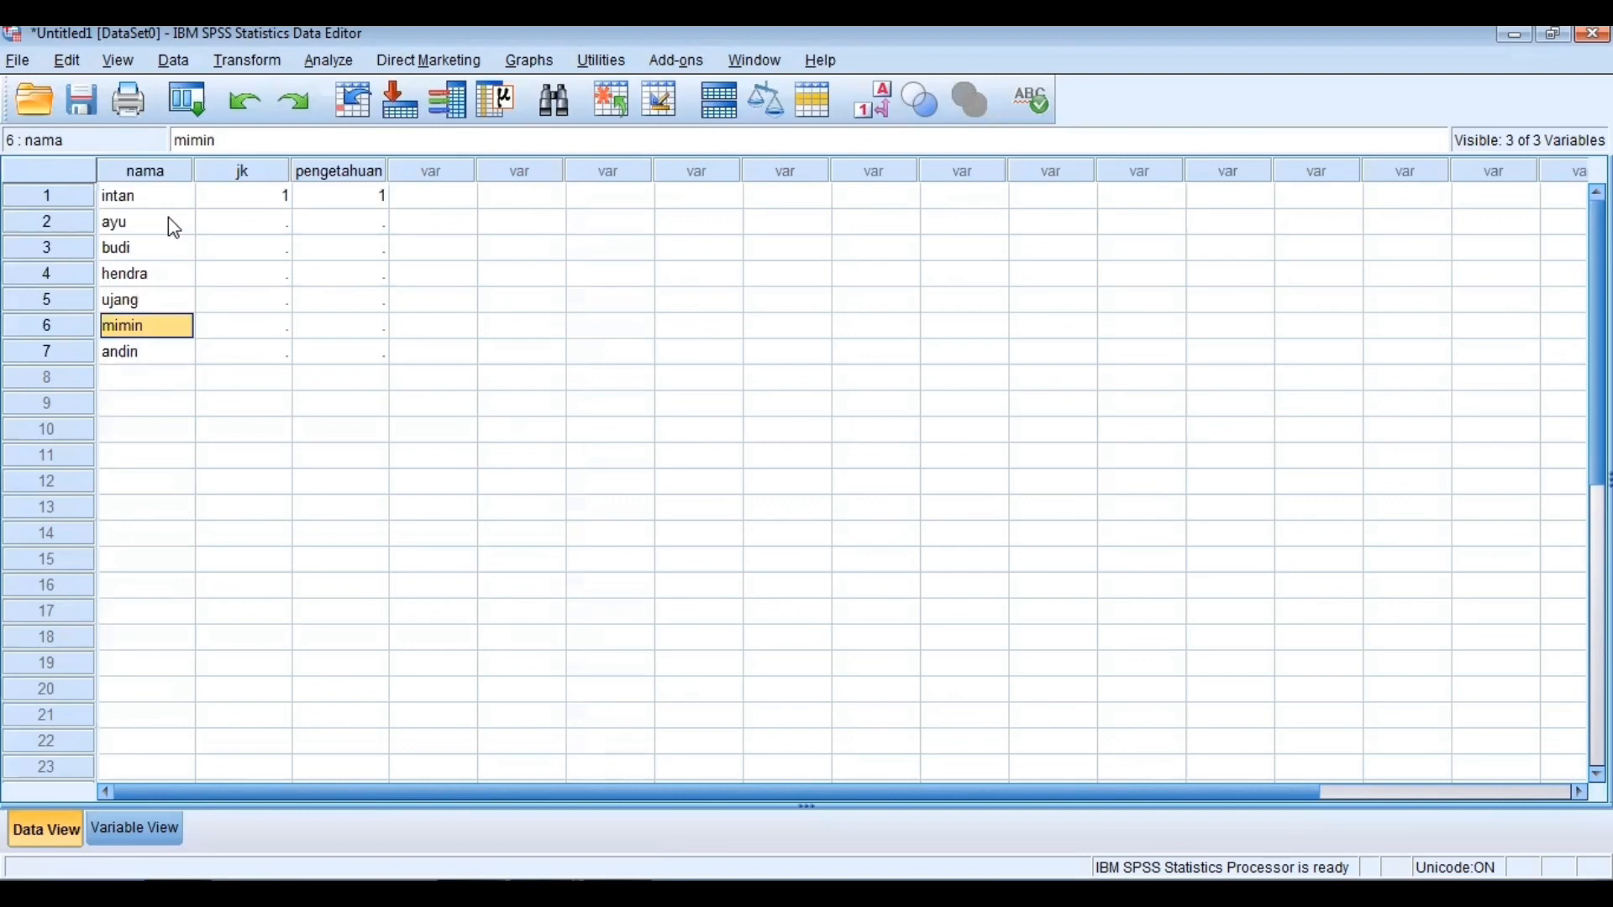
key(Down)
key(Down)
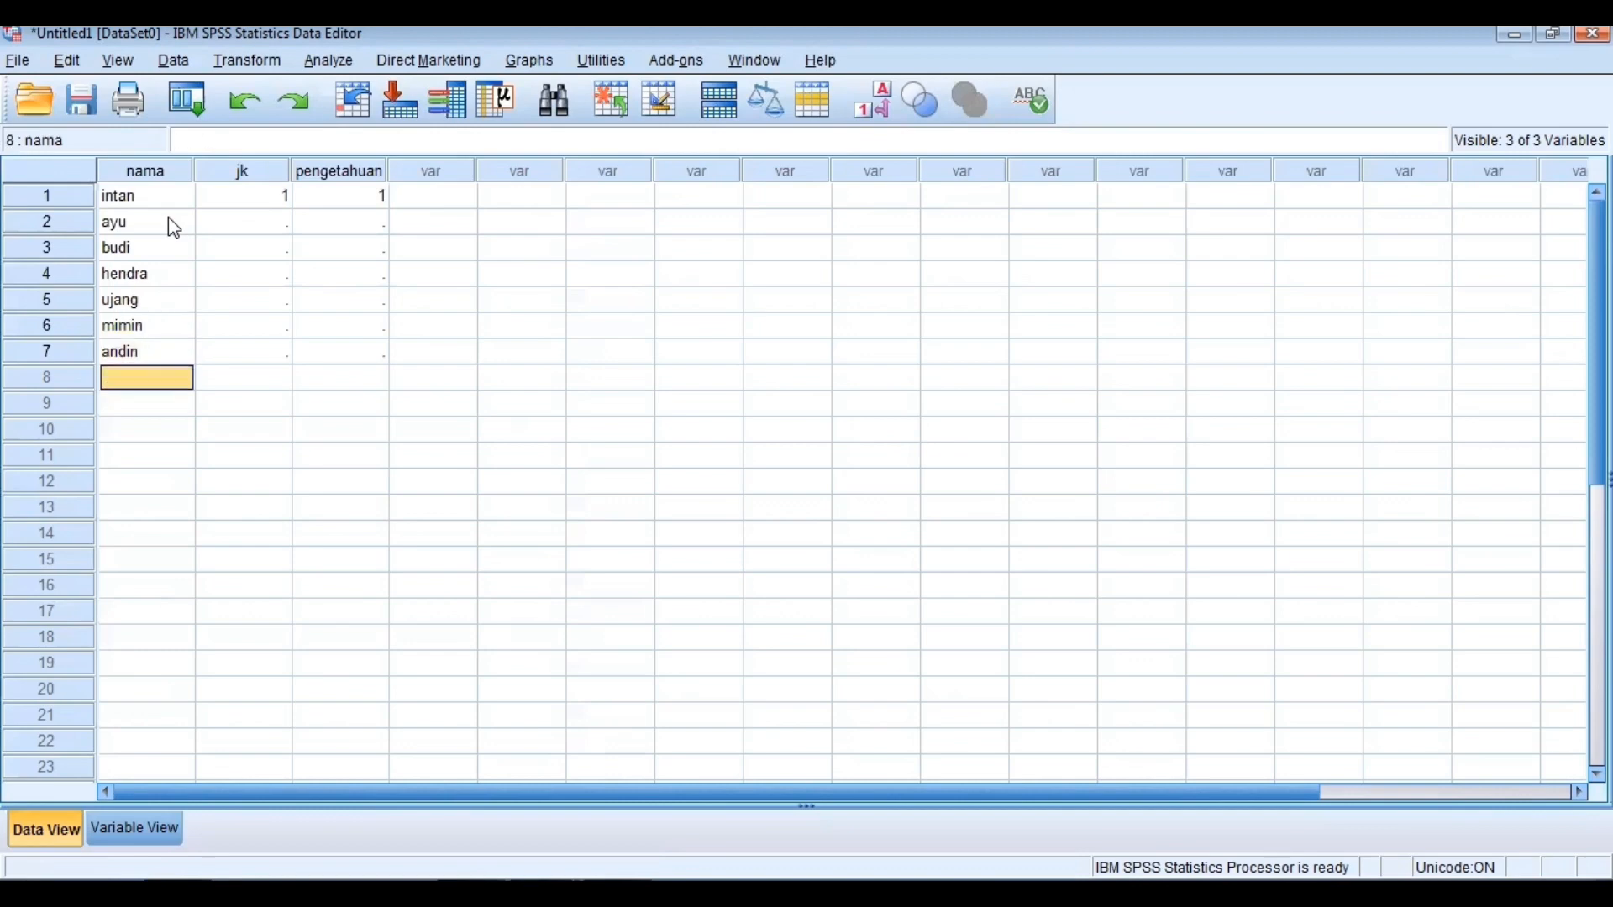
text(iwan)
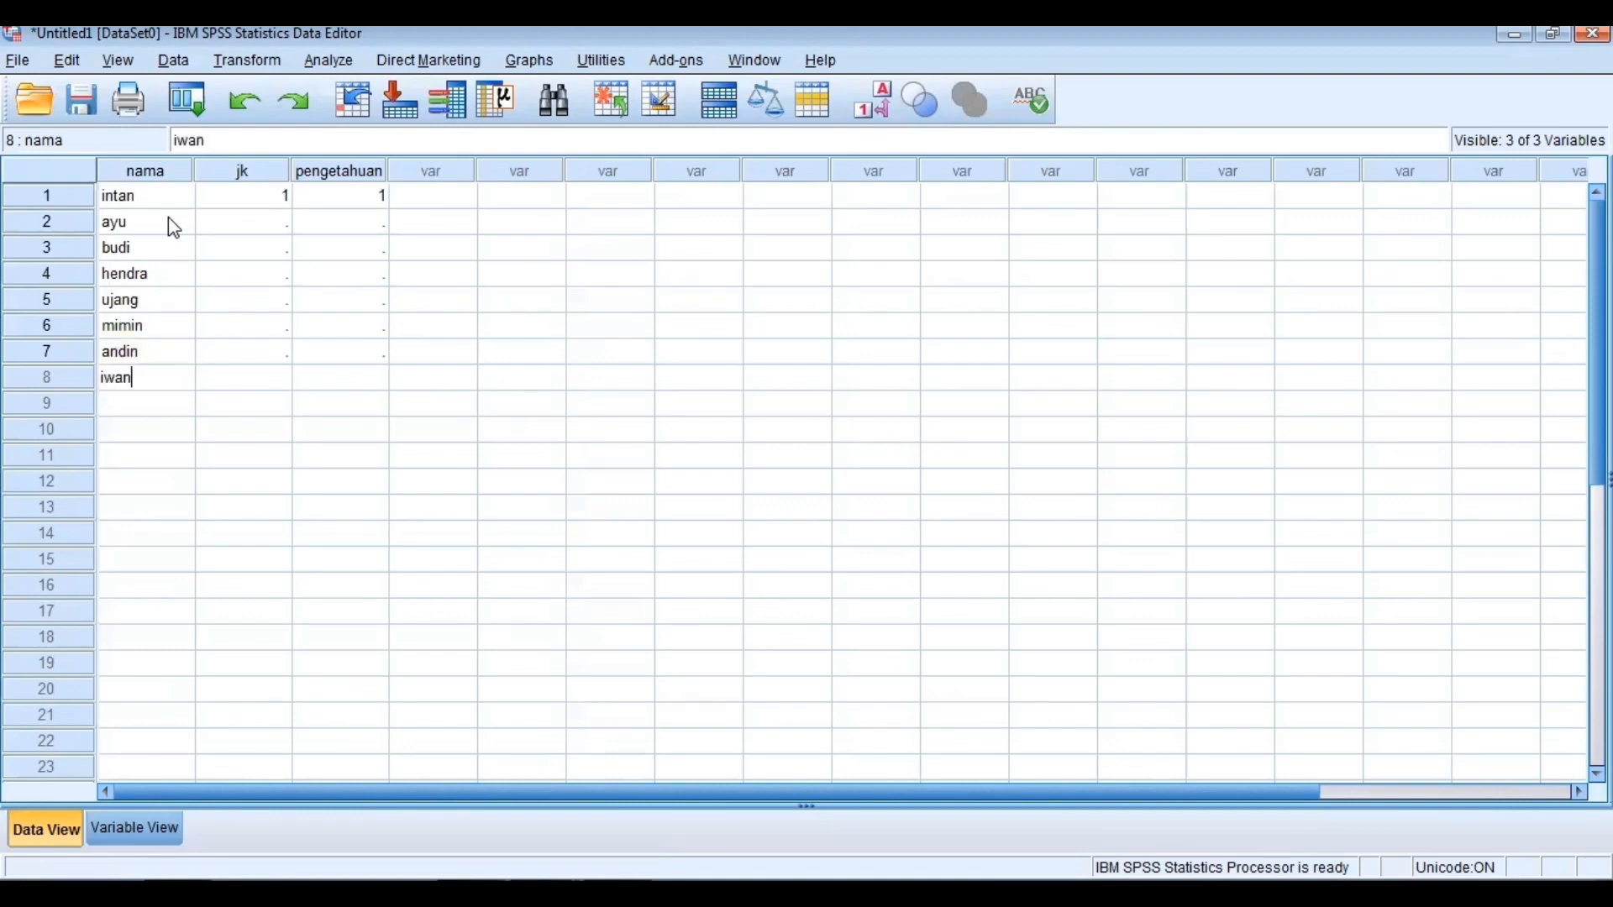
key(Return)
text(didit)
key(Return)
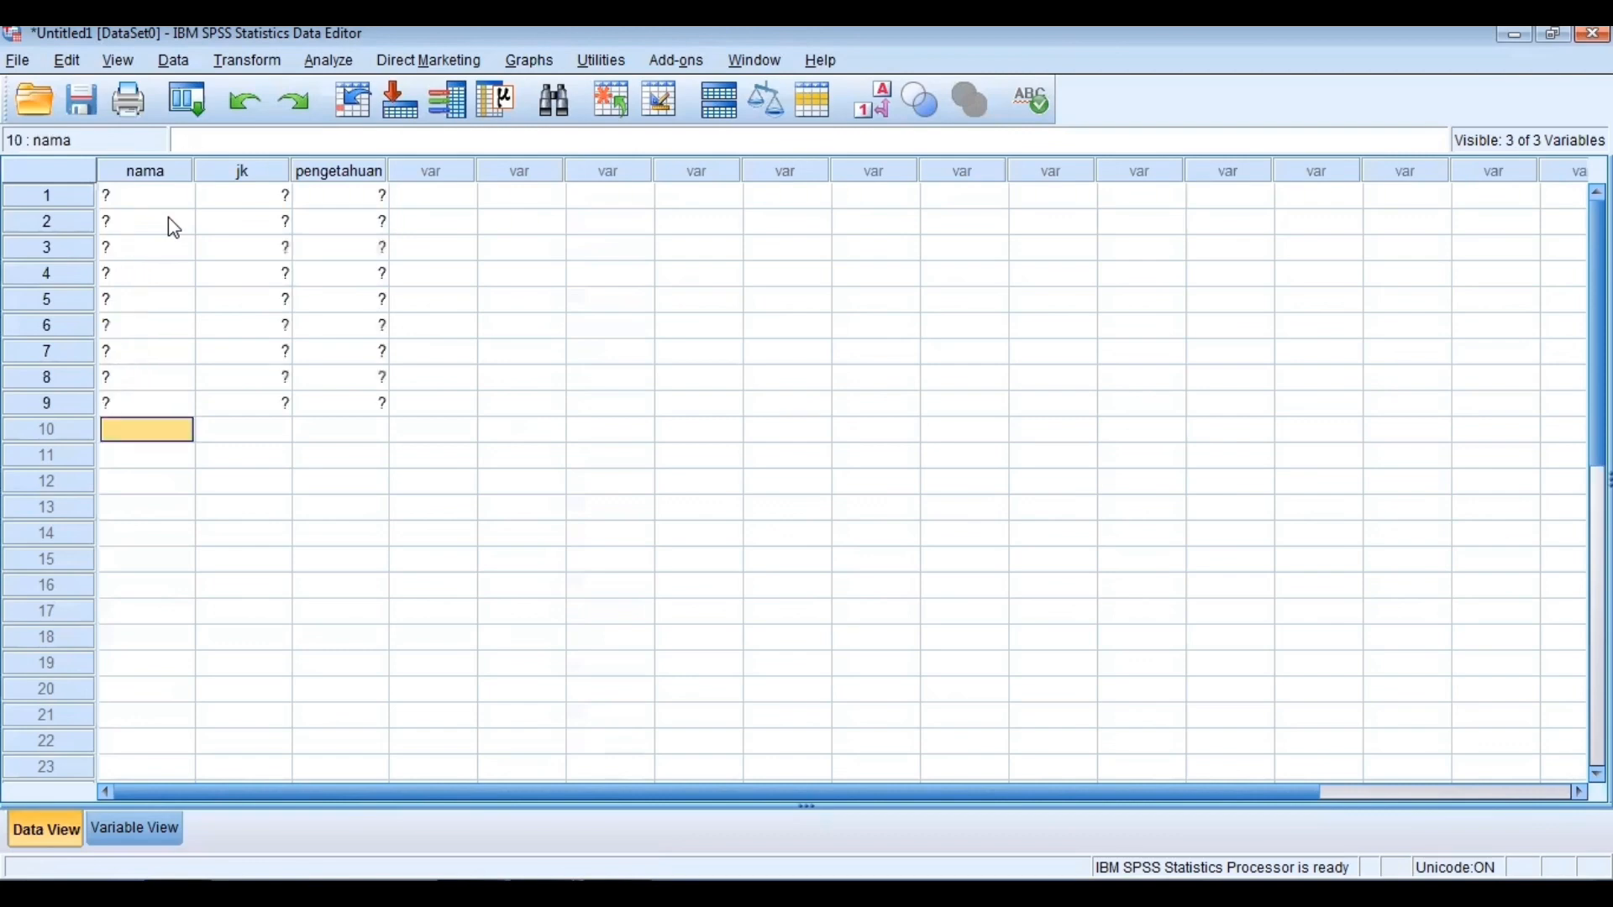
text(dita)
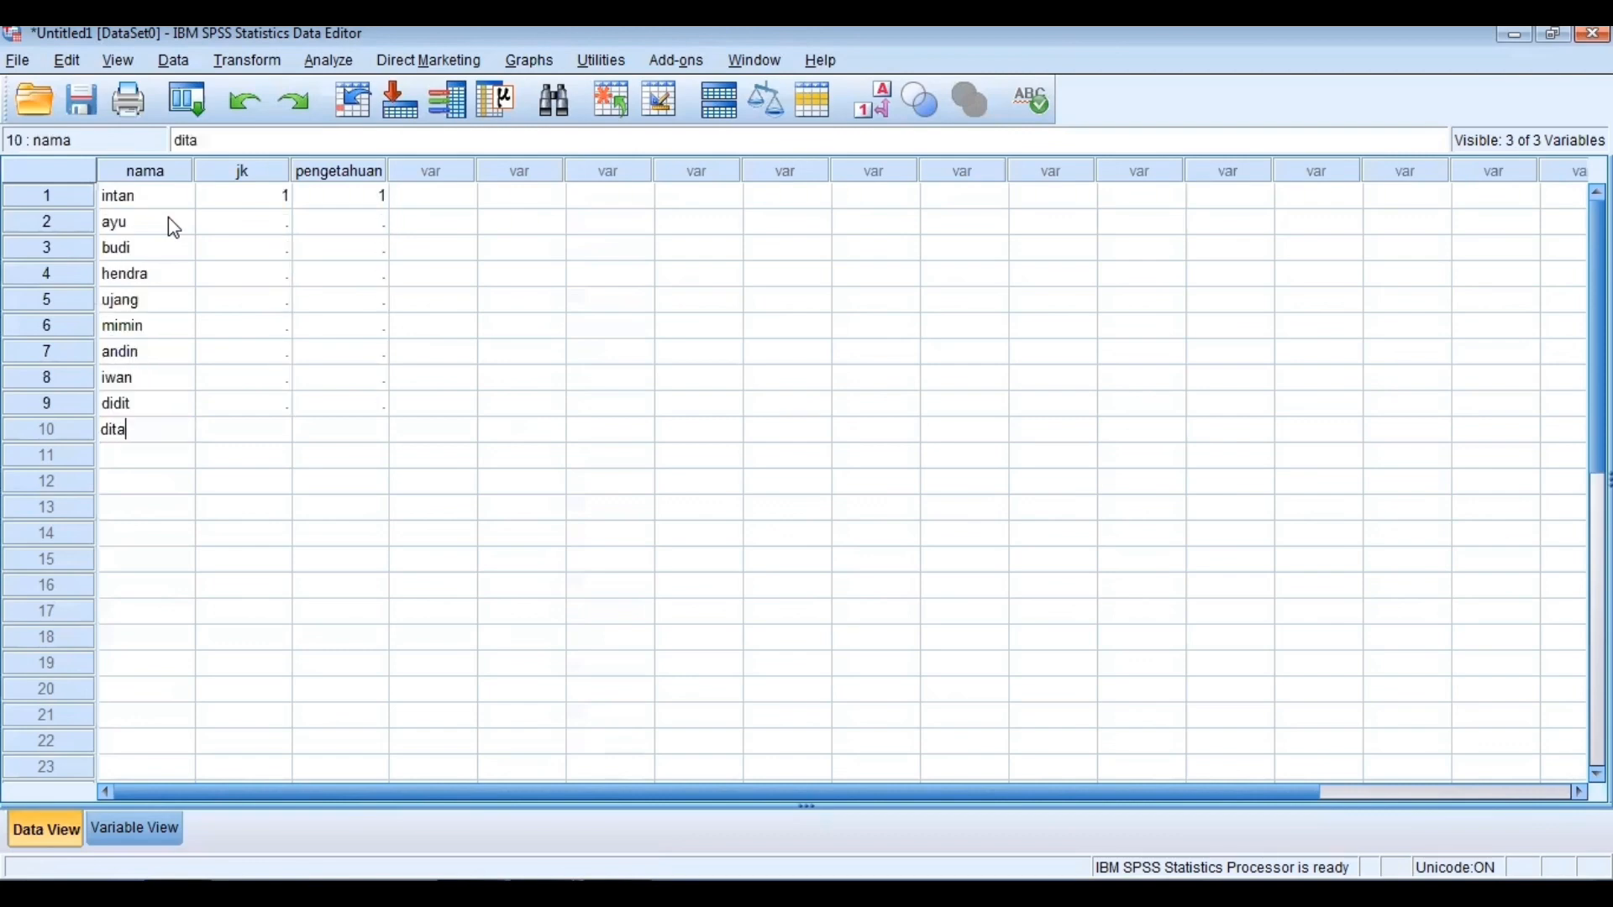
- In the jk column, enter 1, 2, 2 and 2 for cases 2 to 5
click(243, 224)
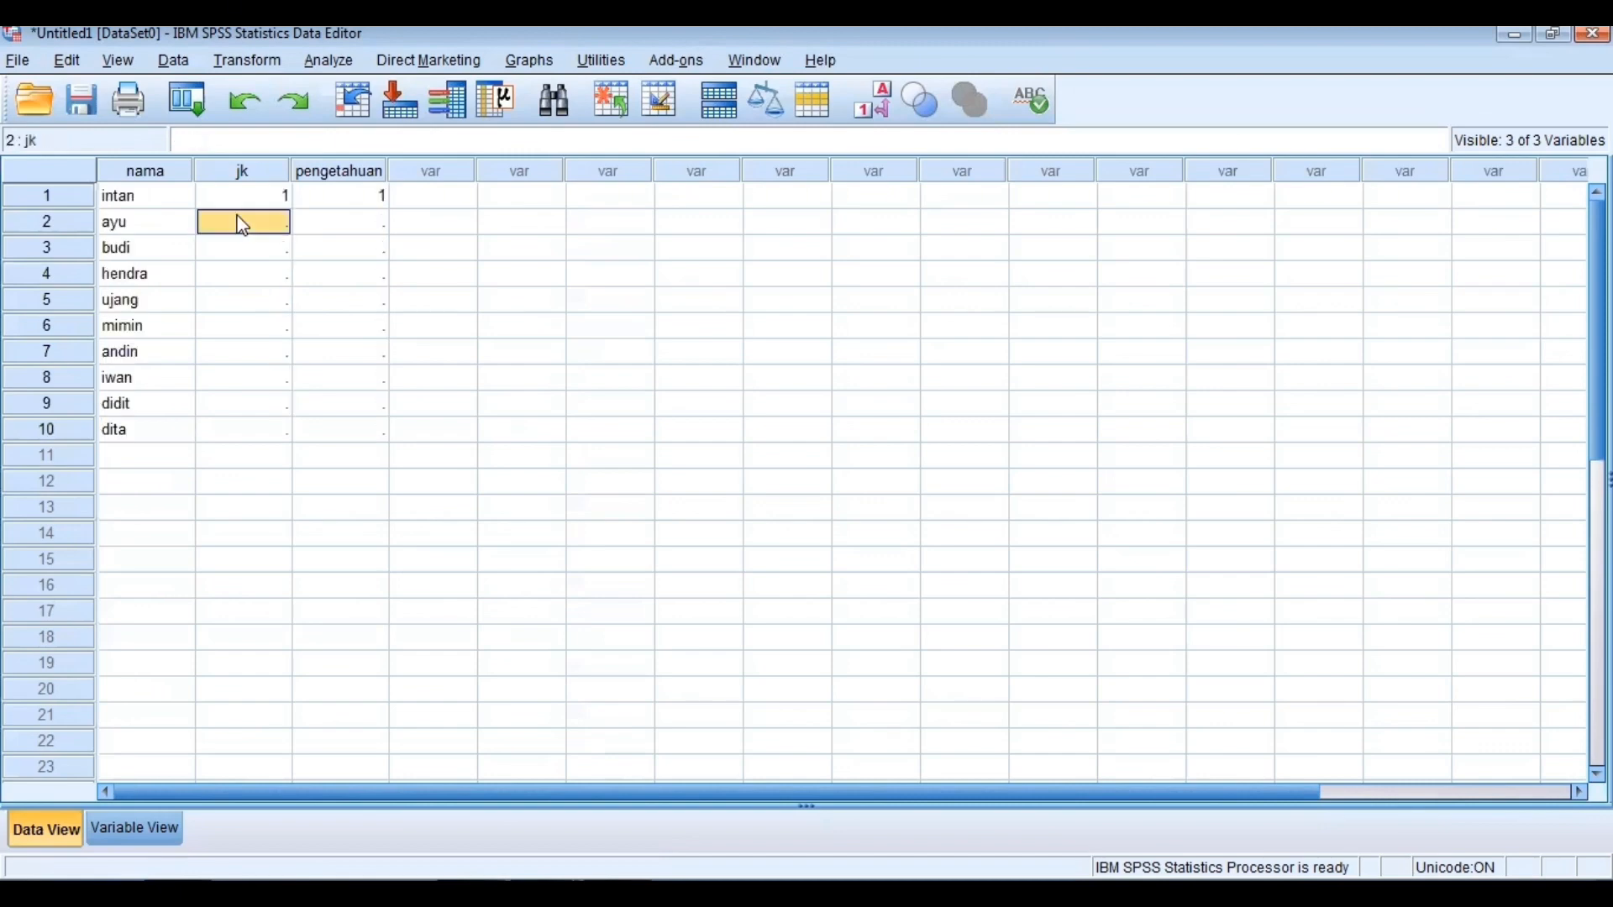
text(1)
key(Return)
text(2)
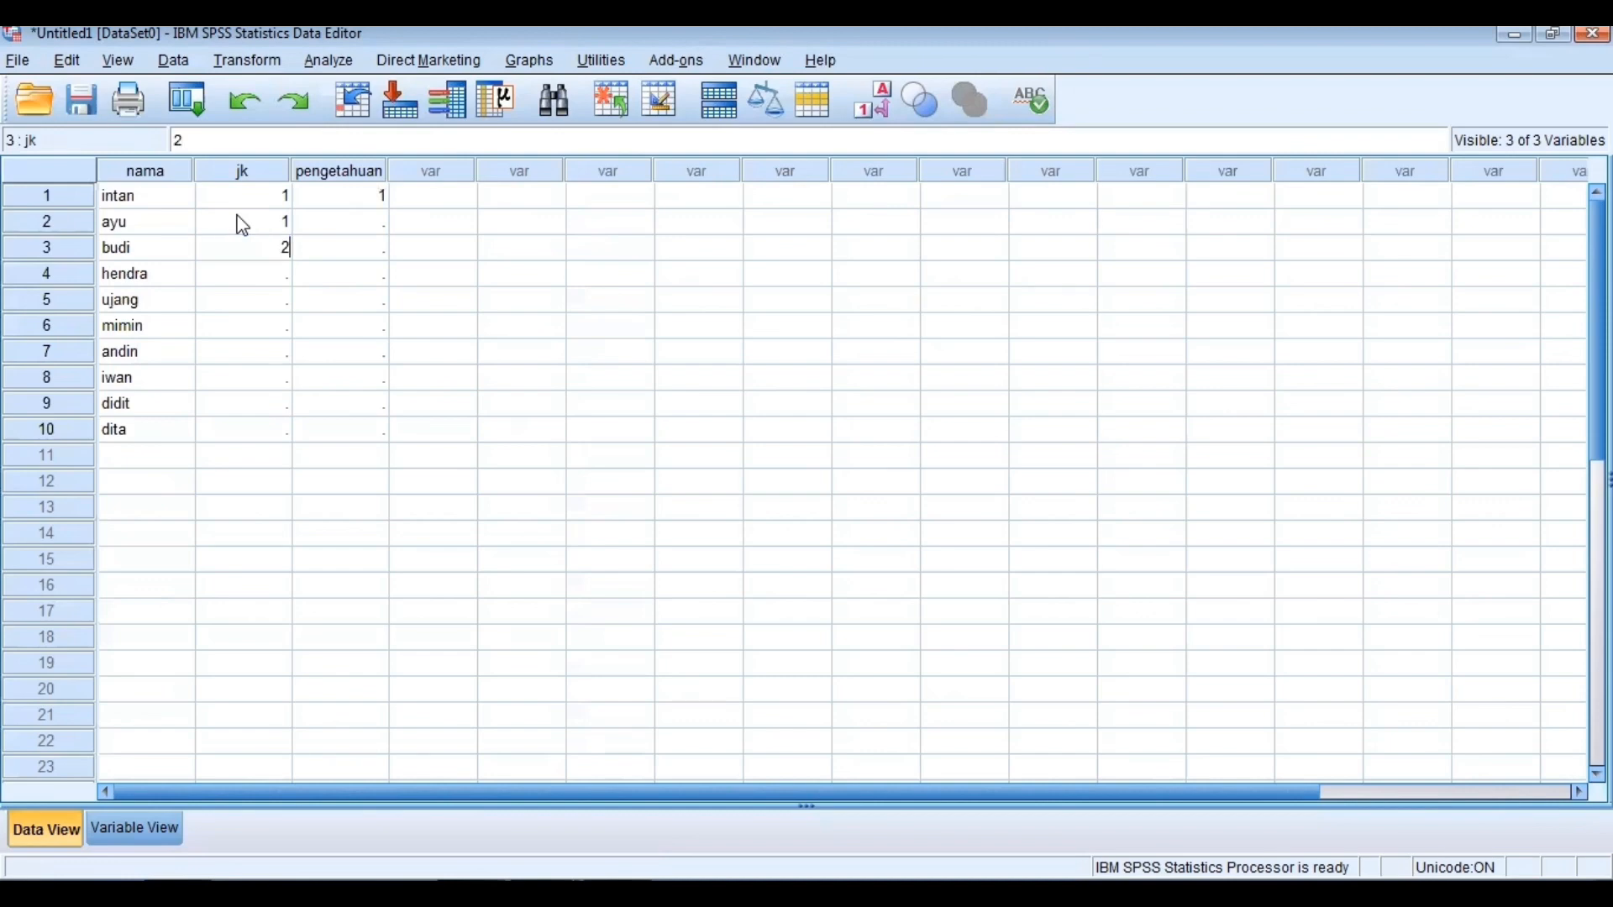
key(Return)
text(2)
key(Return)
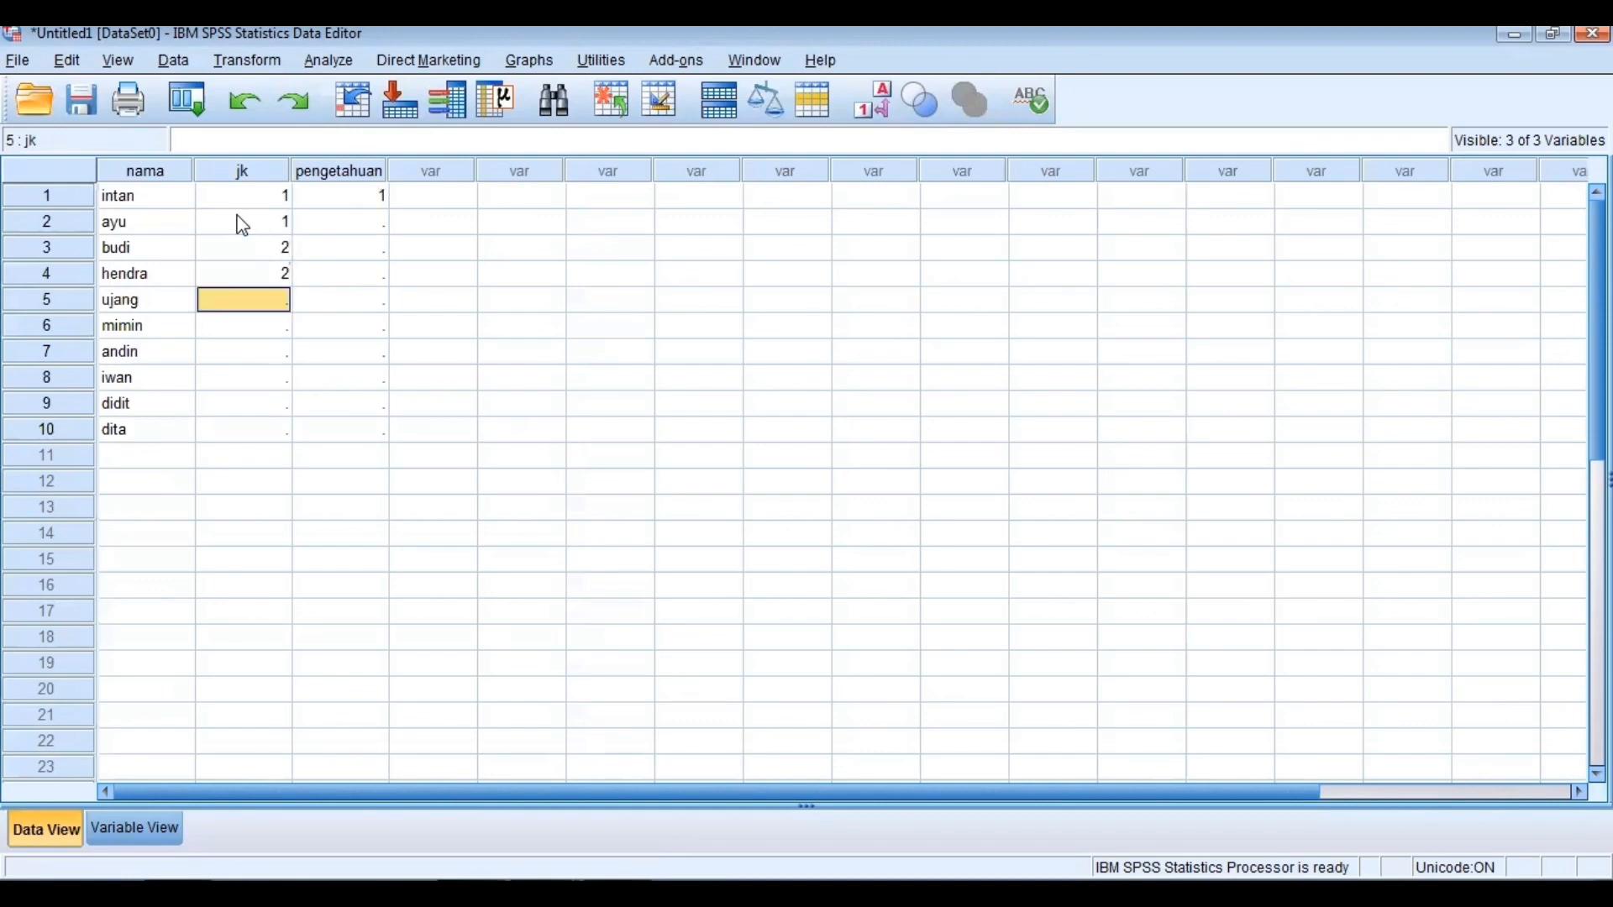
text(2)
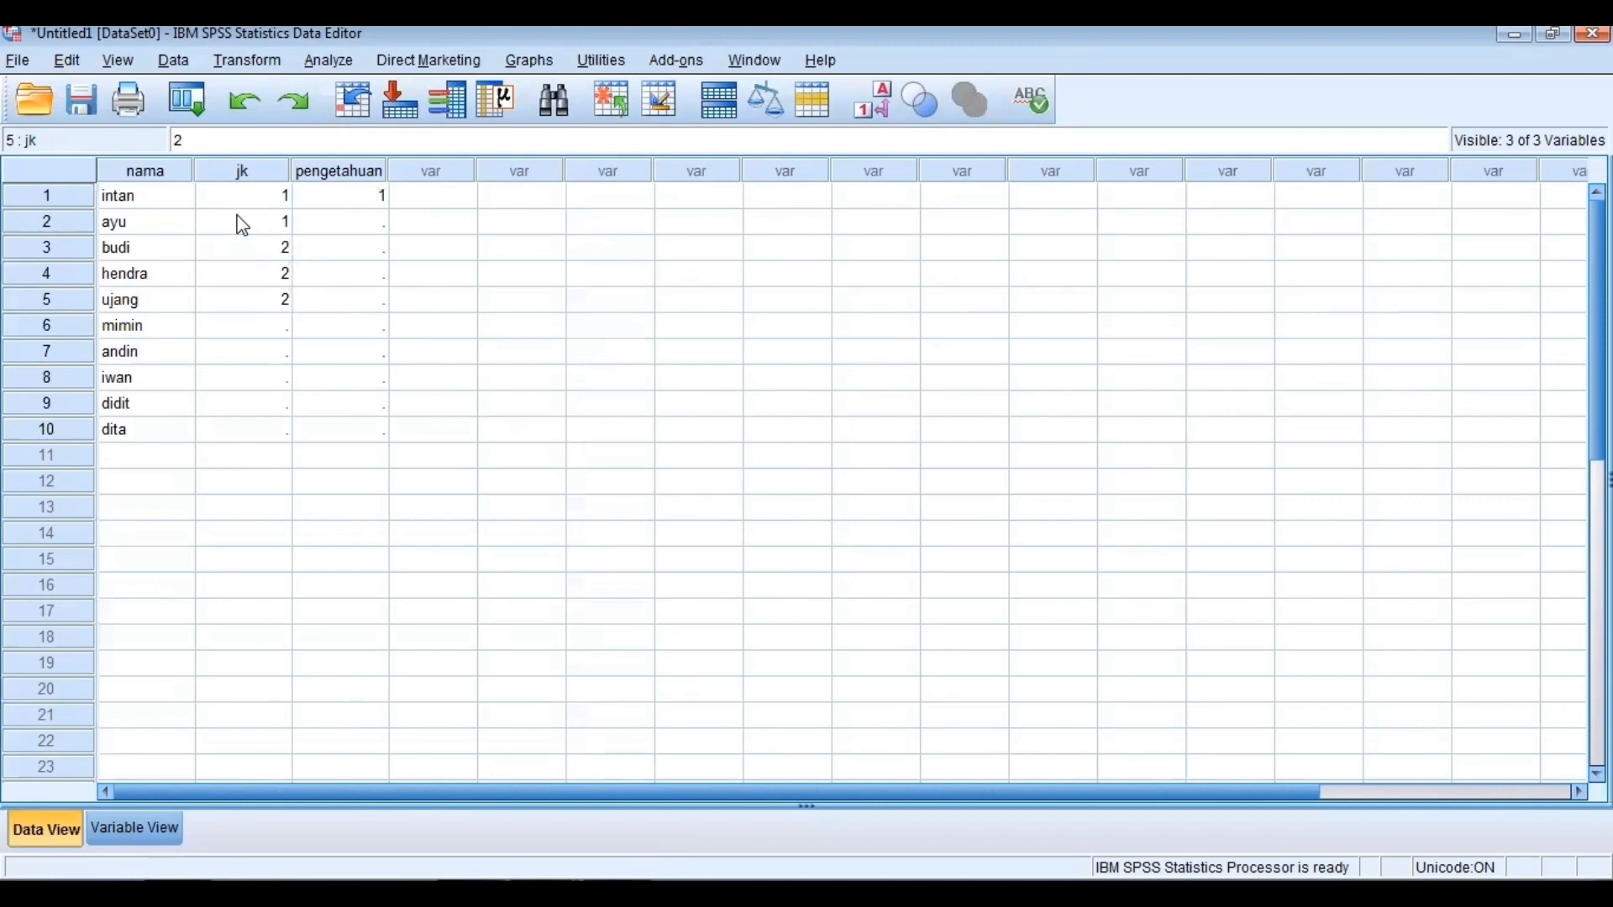
key(Return)
- Complete the jk column for cases 6 to 10 with 1, 1, 2, 2 and 1
text(1)
key(Return)
text(1)
key(Return)
text(2)
key(Return)
text(2)
key(Return)
text(1)
- In the pengetahuan column, enter 1, 3, 1 and 2 for cases 2 to 5
click(365, 225)
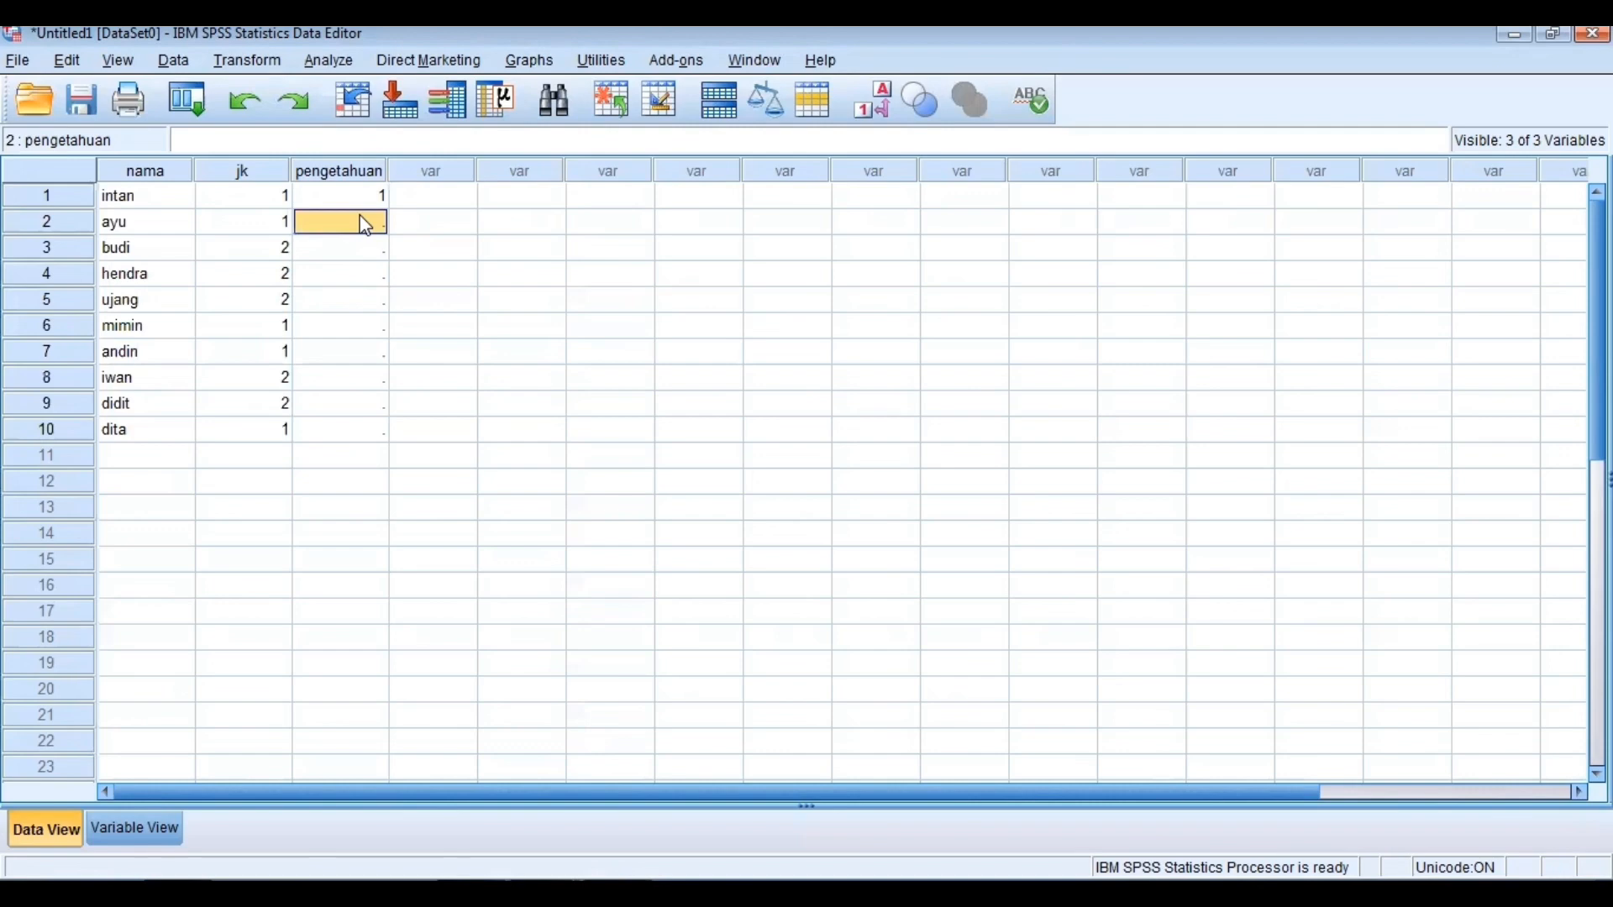
text(1)
key(Return)
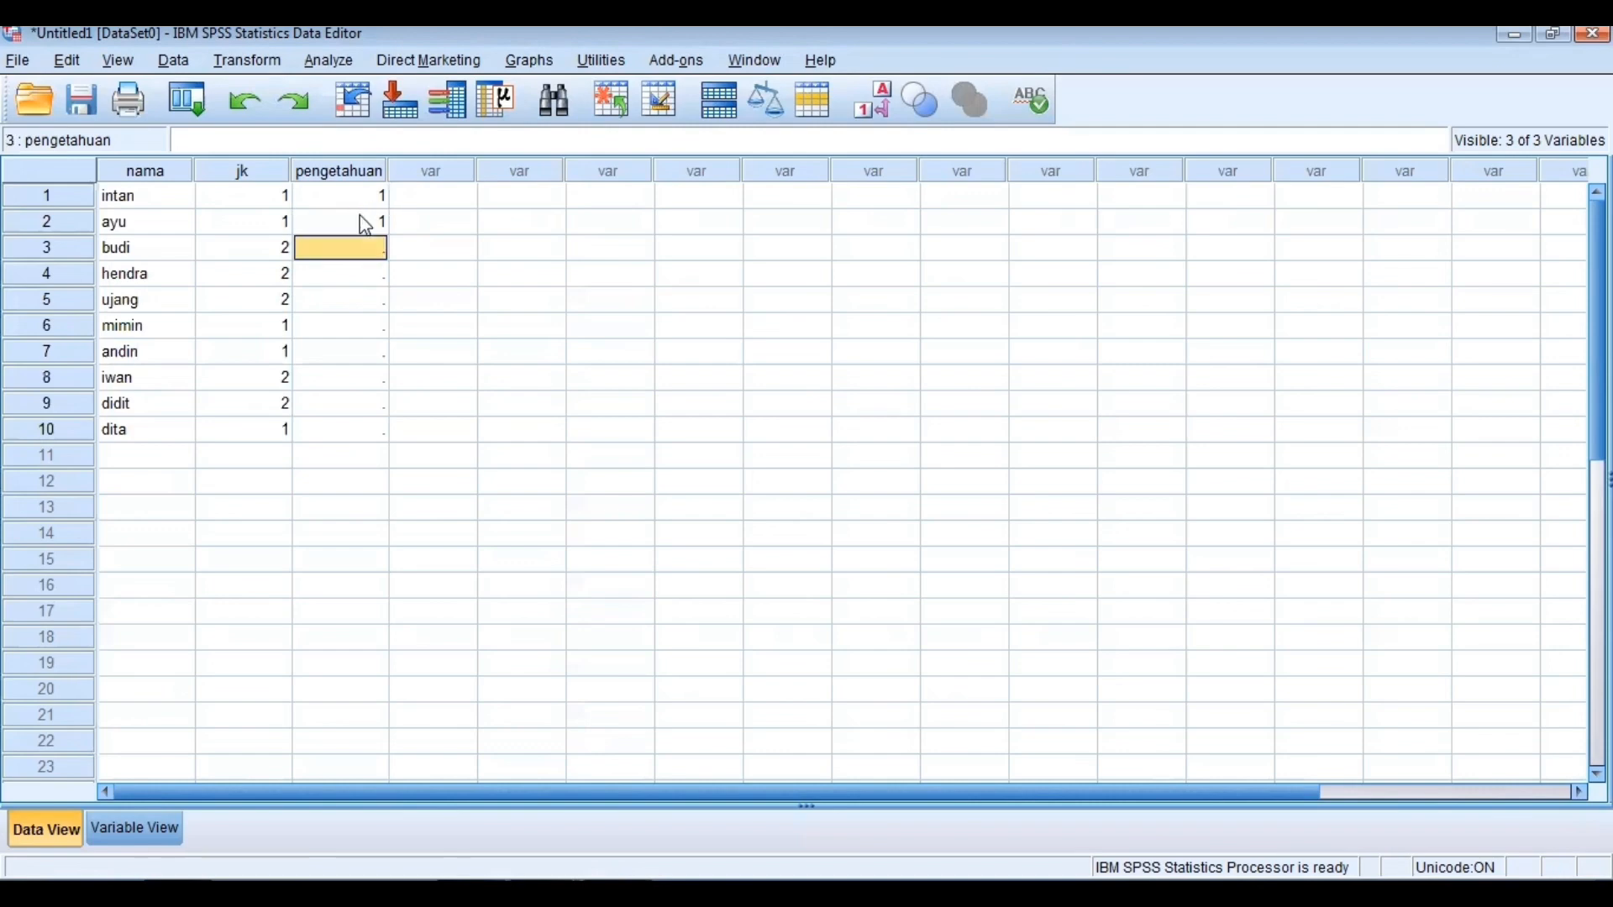
text(3)
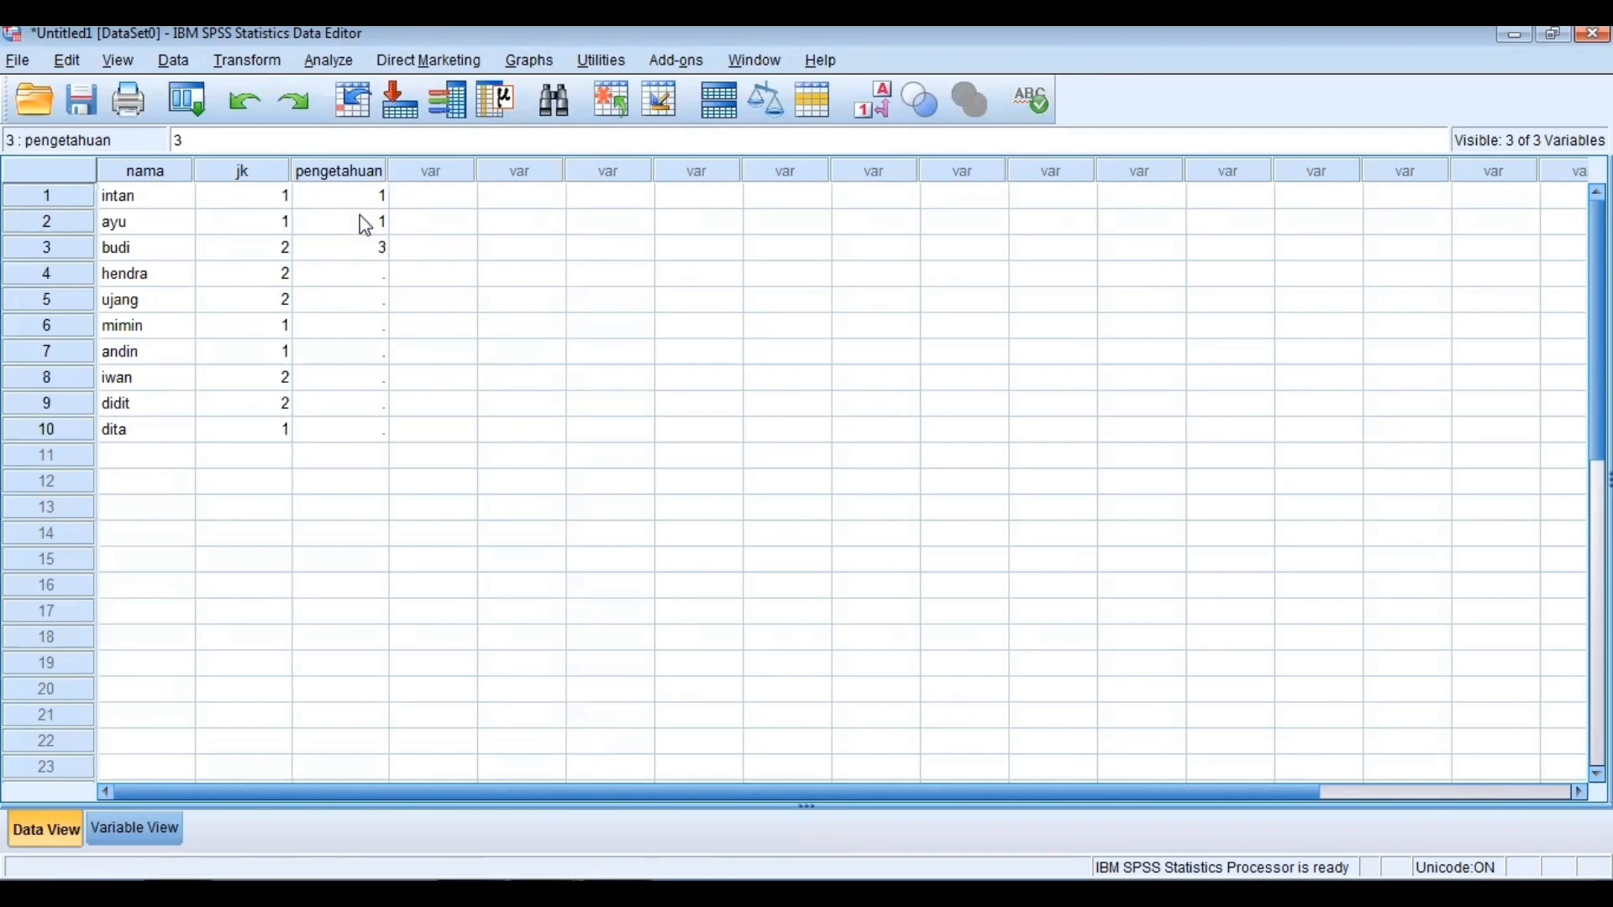
key(Return)
text(1)
key(Return)
text(2)
key(Return)
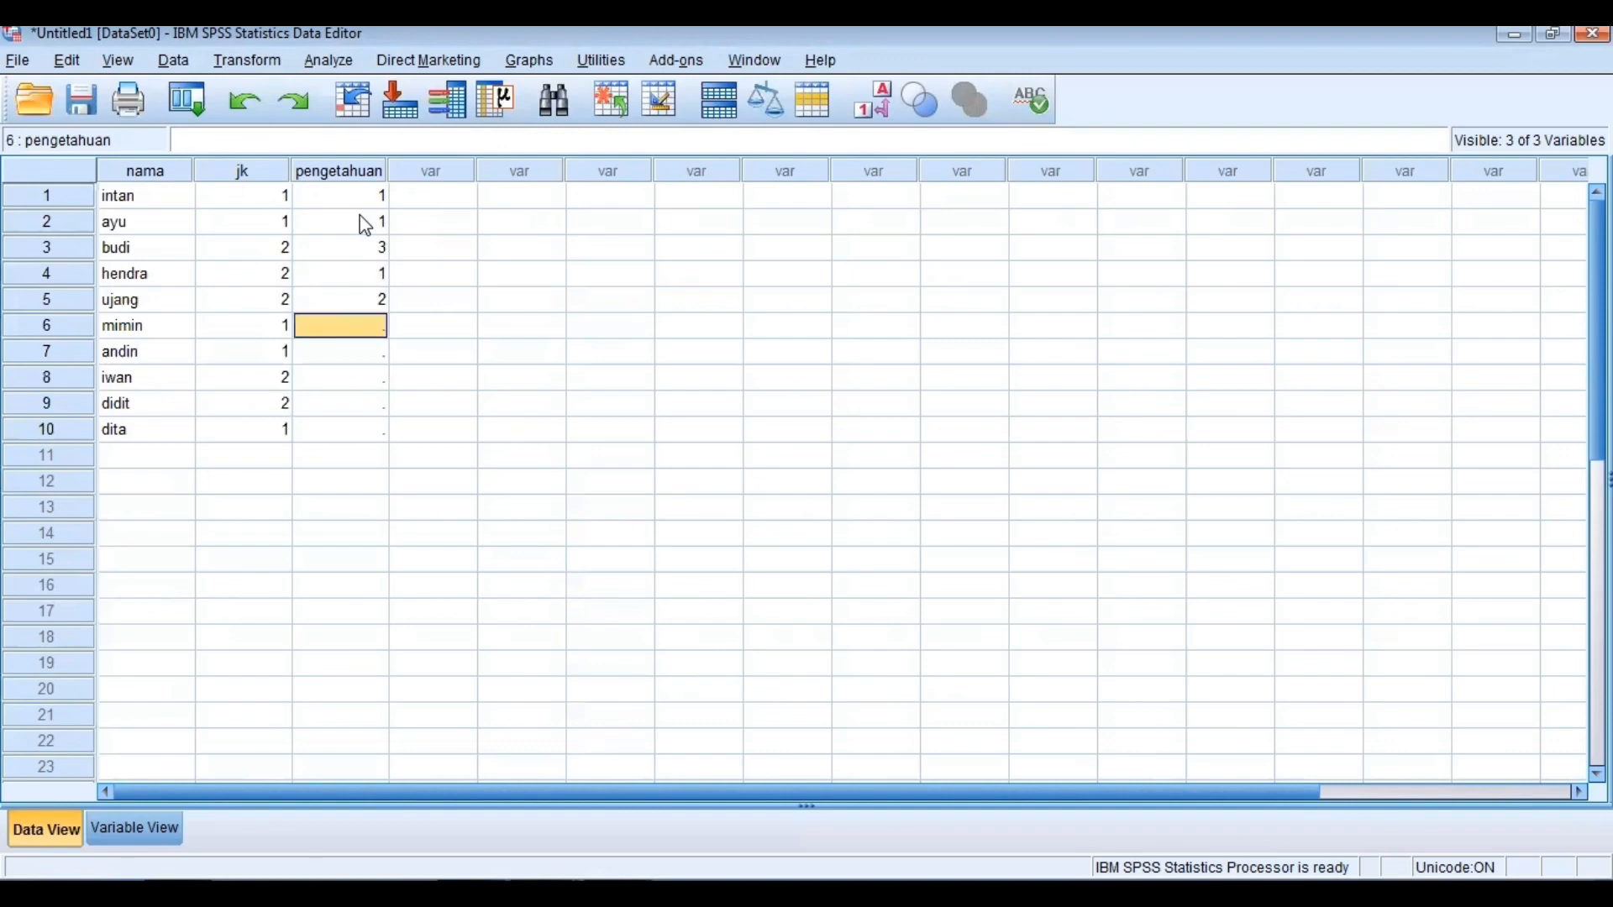
- Complete the pengetahuan column for cases 6 to 10 with 3, 3, 2, 1 and 1
text(3)
key(Return)
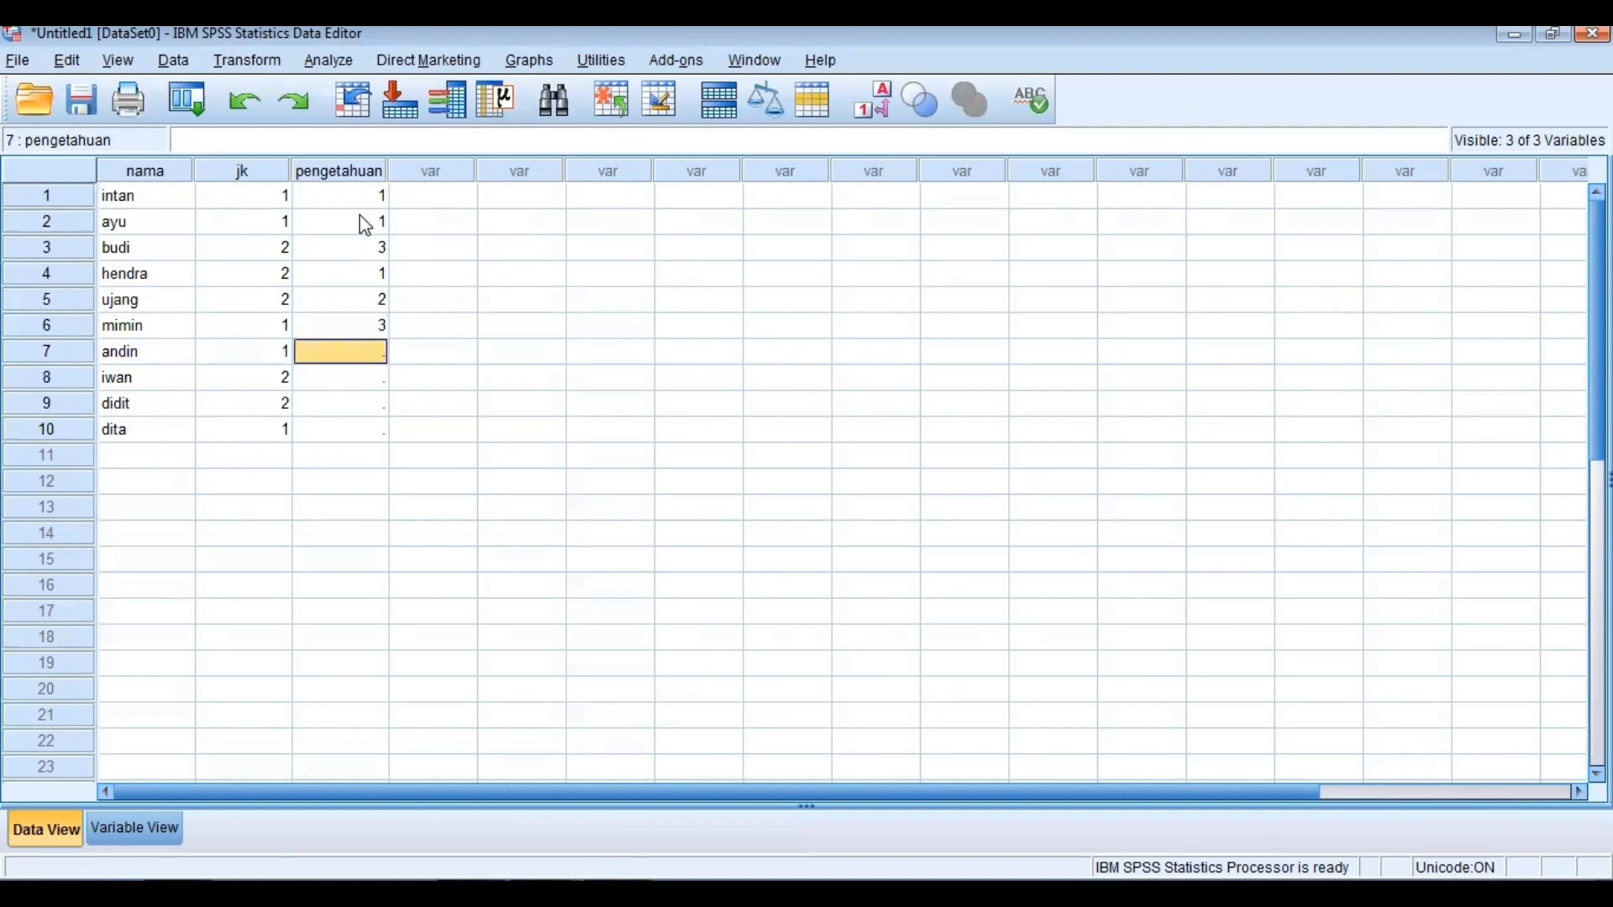
text(3)
key(Return)
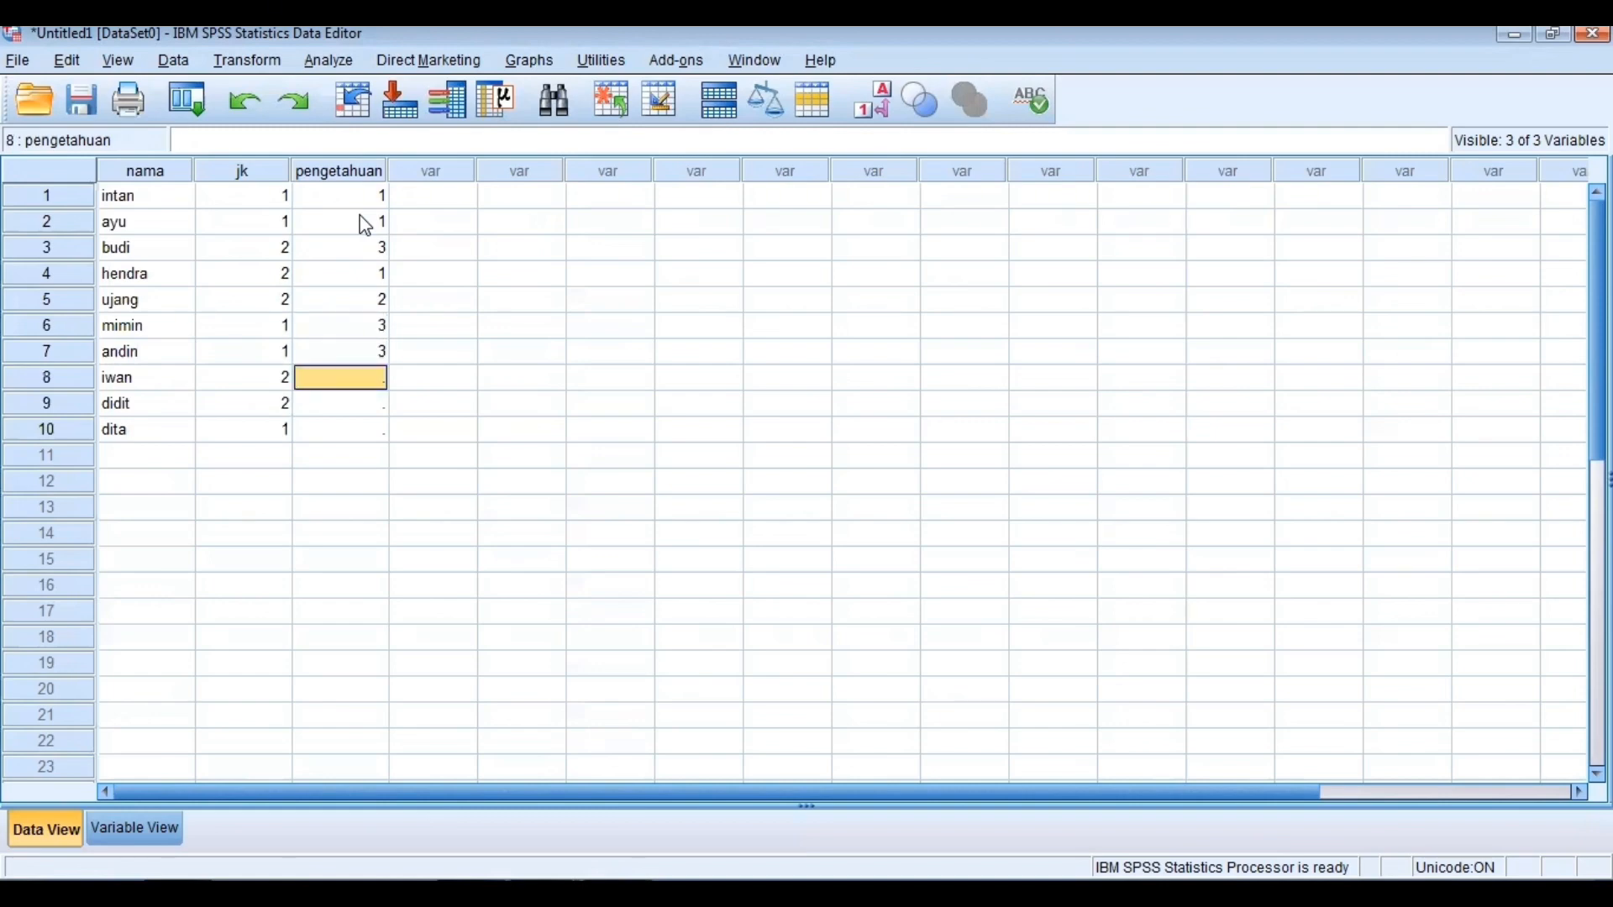
text(2)
key(Return)
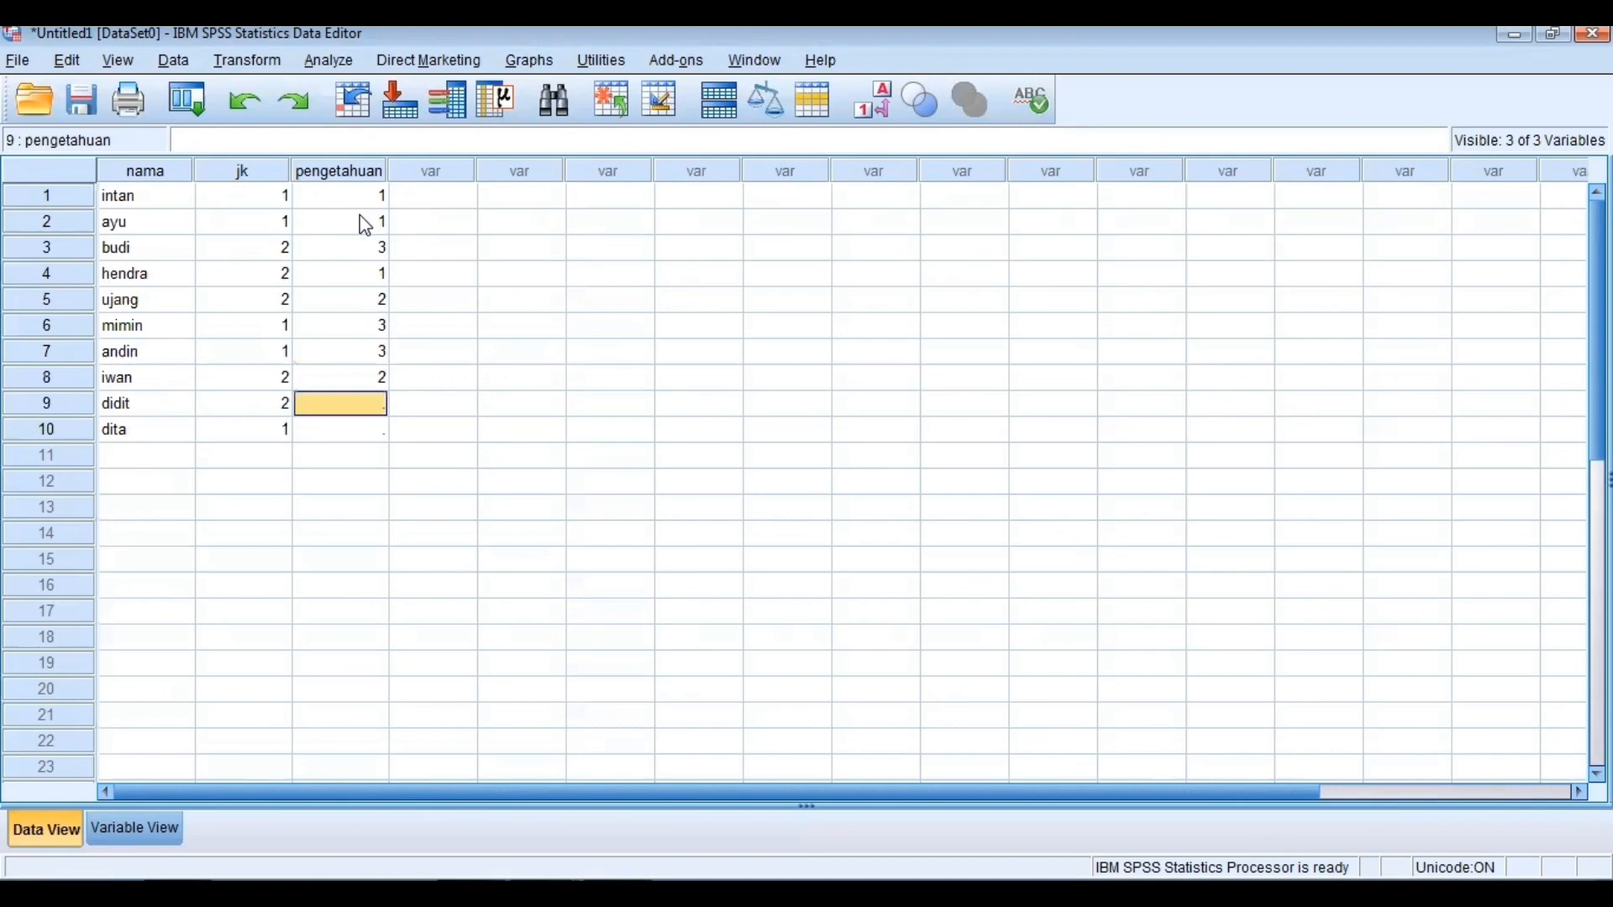
text(1)
key(Return)
text(1)
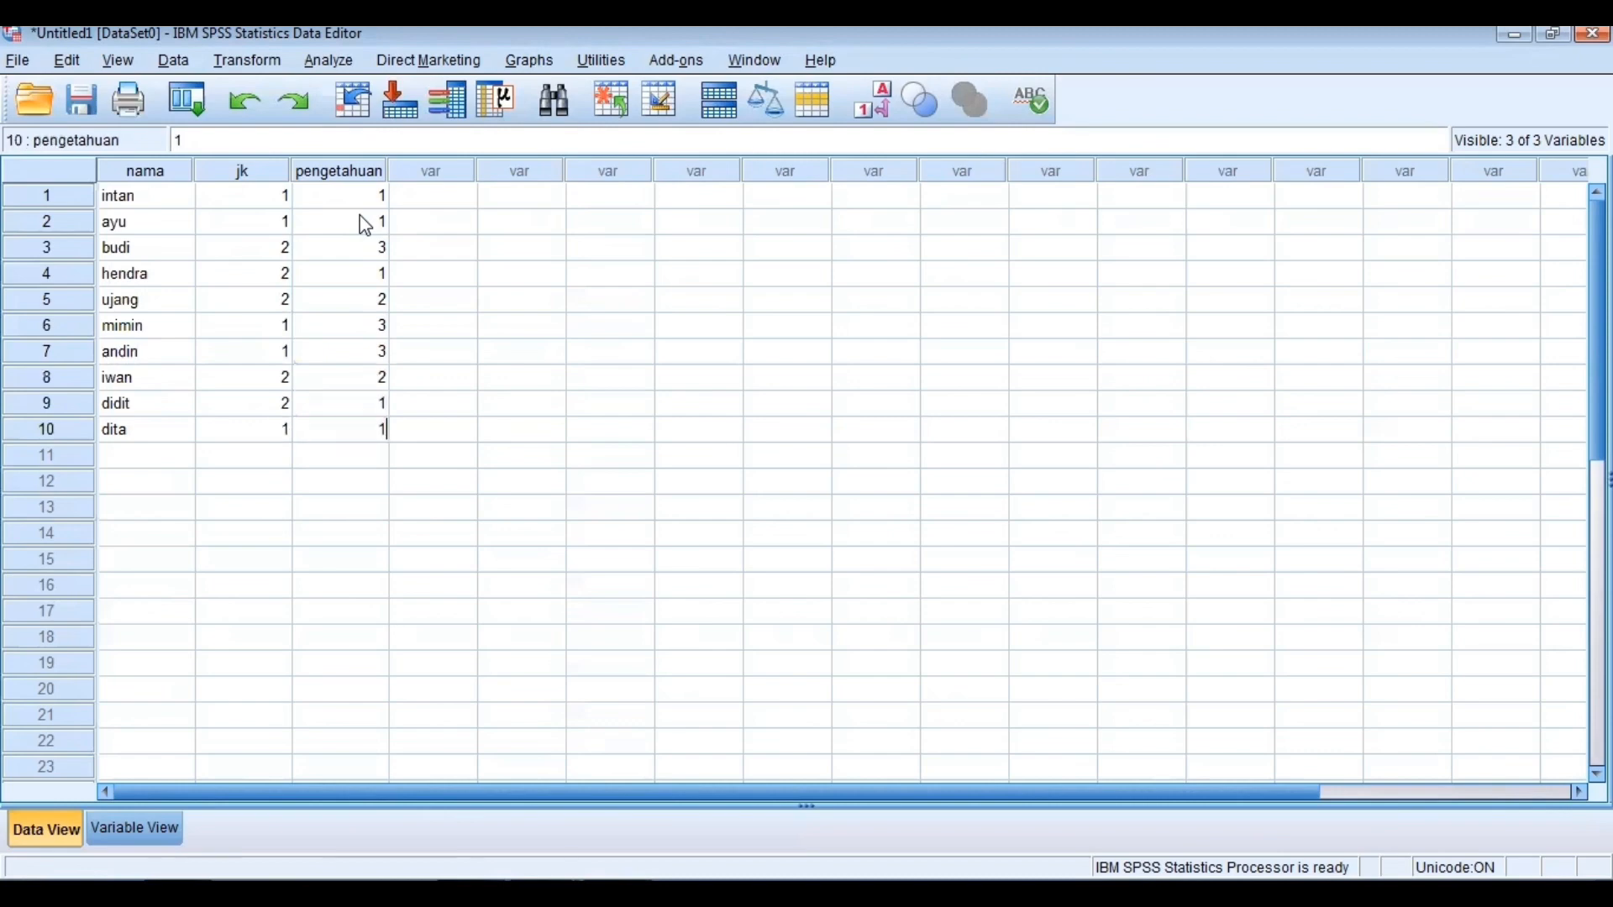
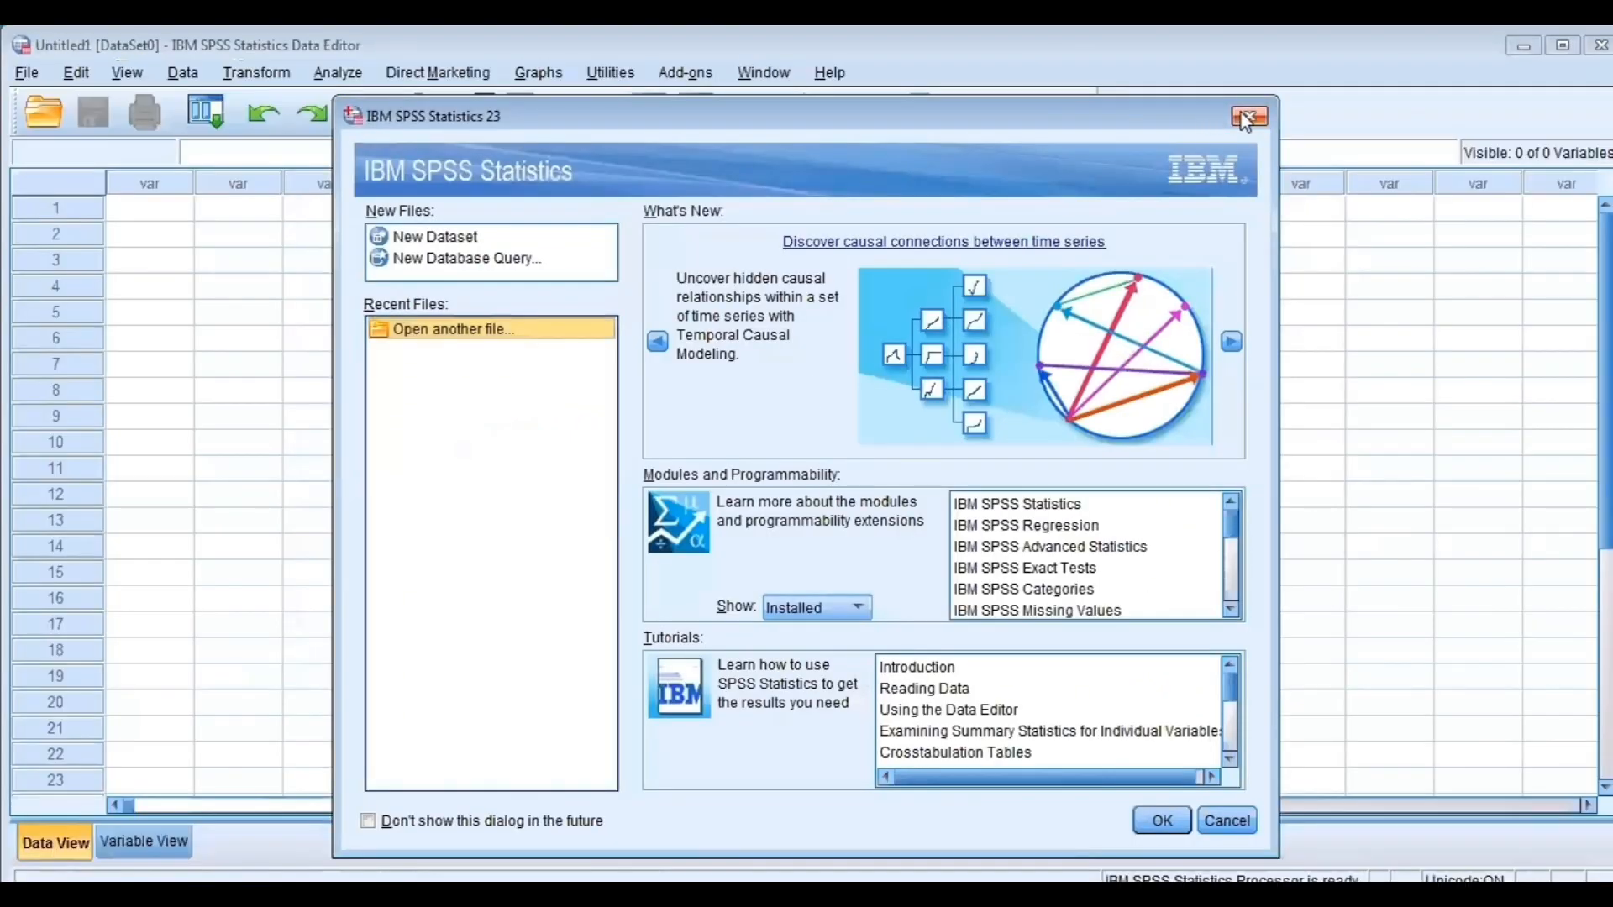
- Dismiss the startup dialog and define a first variable named hb in the new, empty dataset
click(1249, 117)
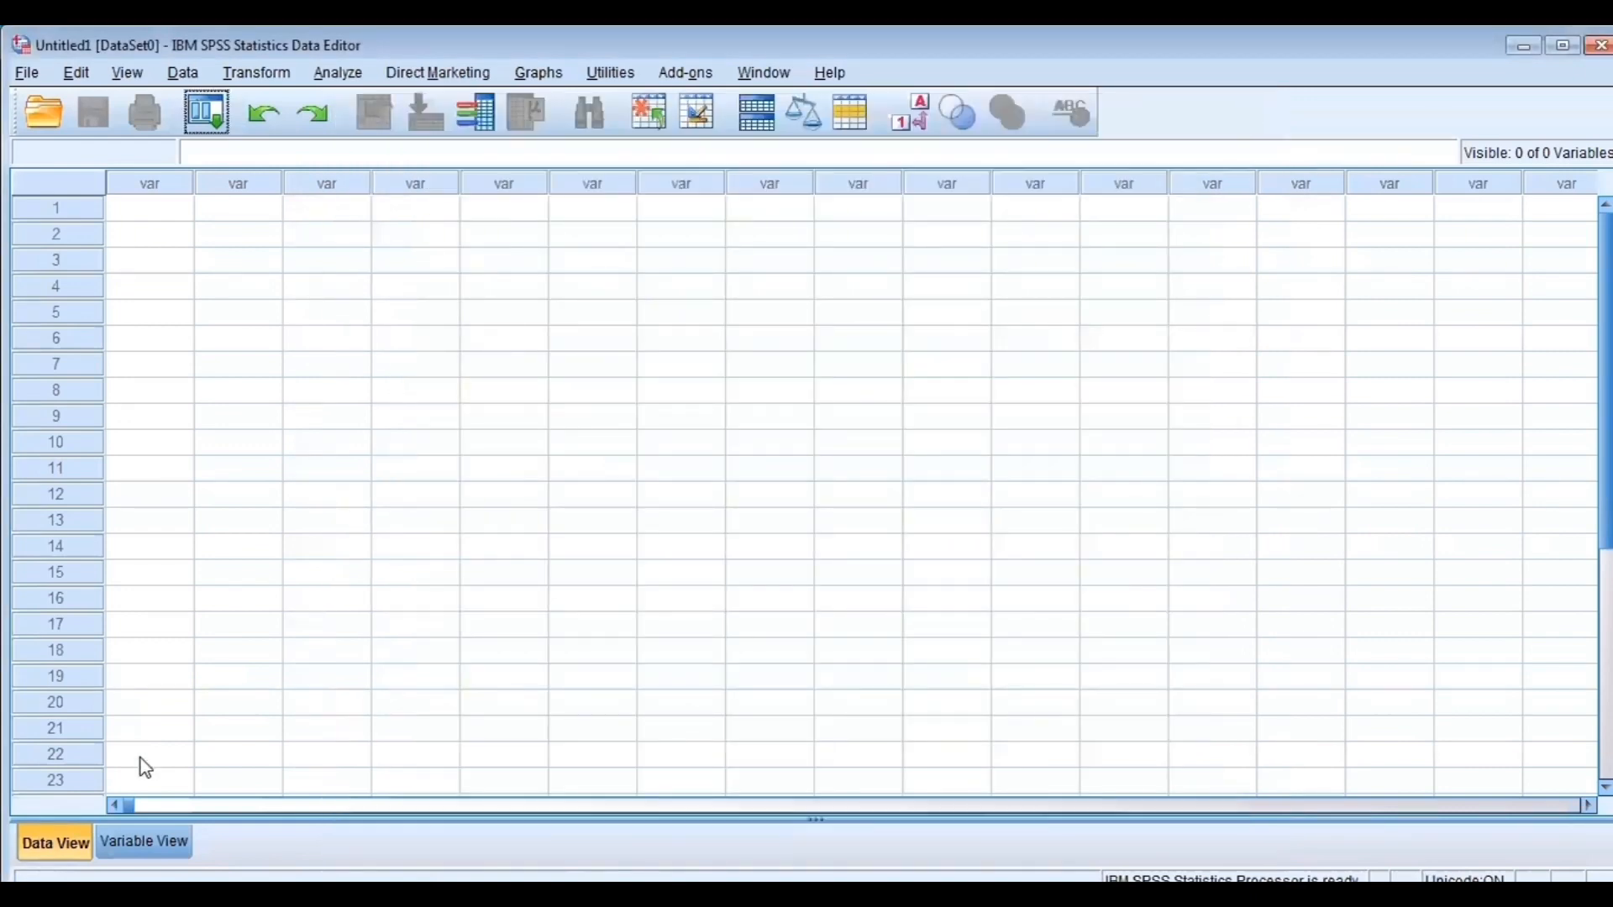
click(145, 842)
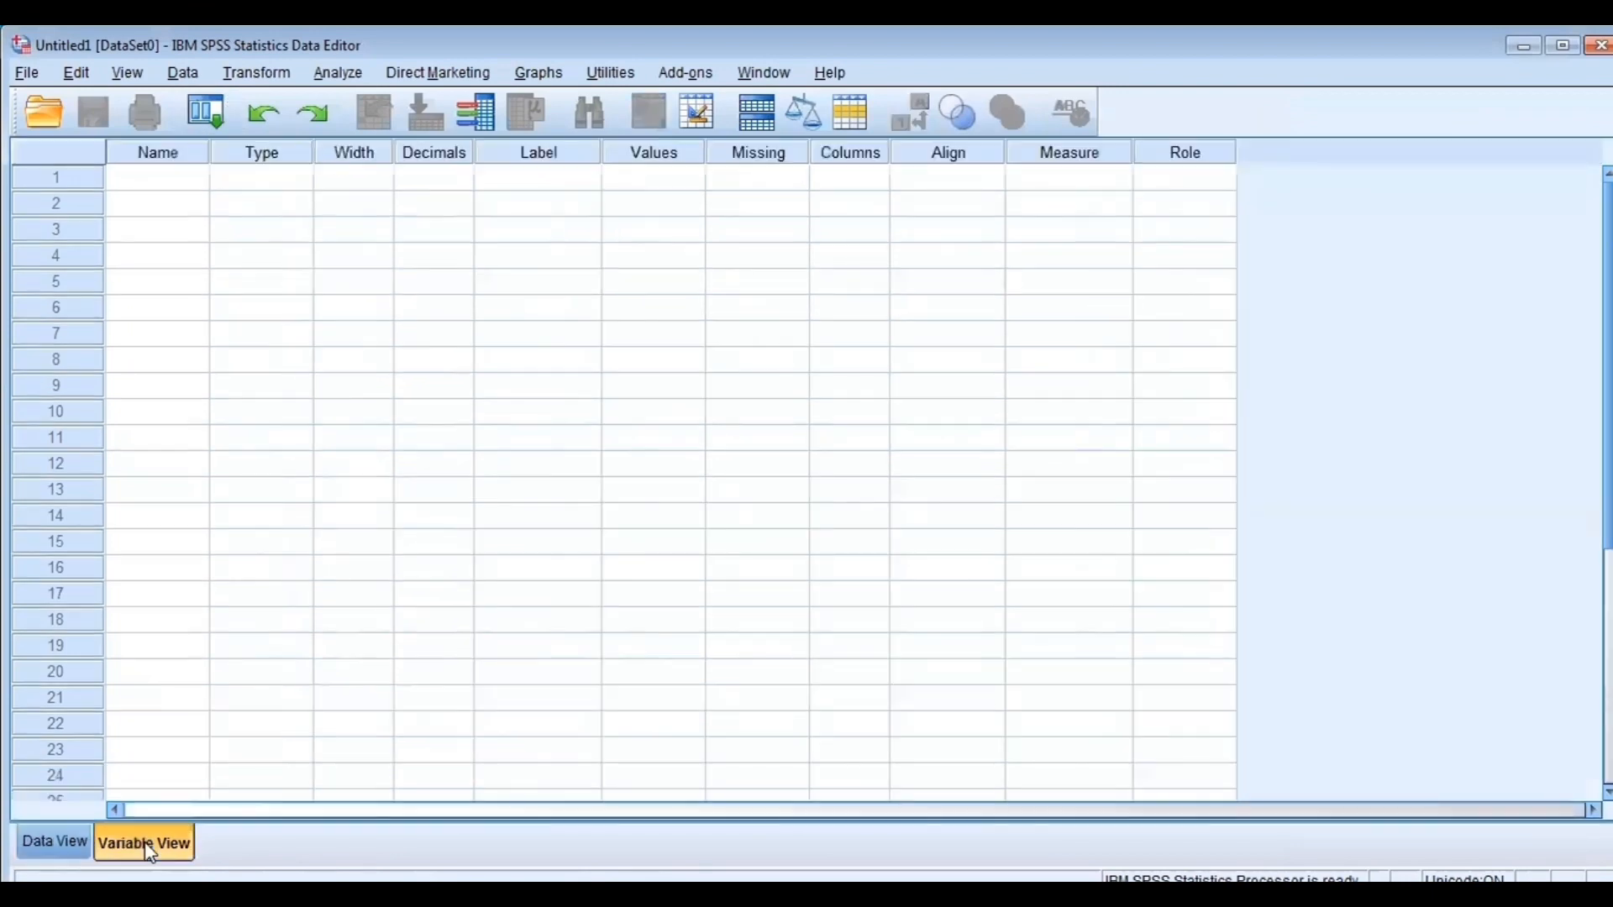
click(174, 156)
click(174, 180)
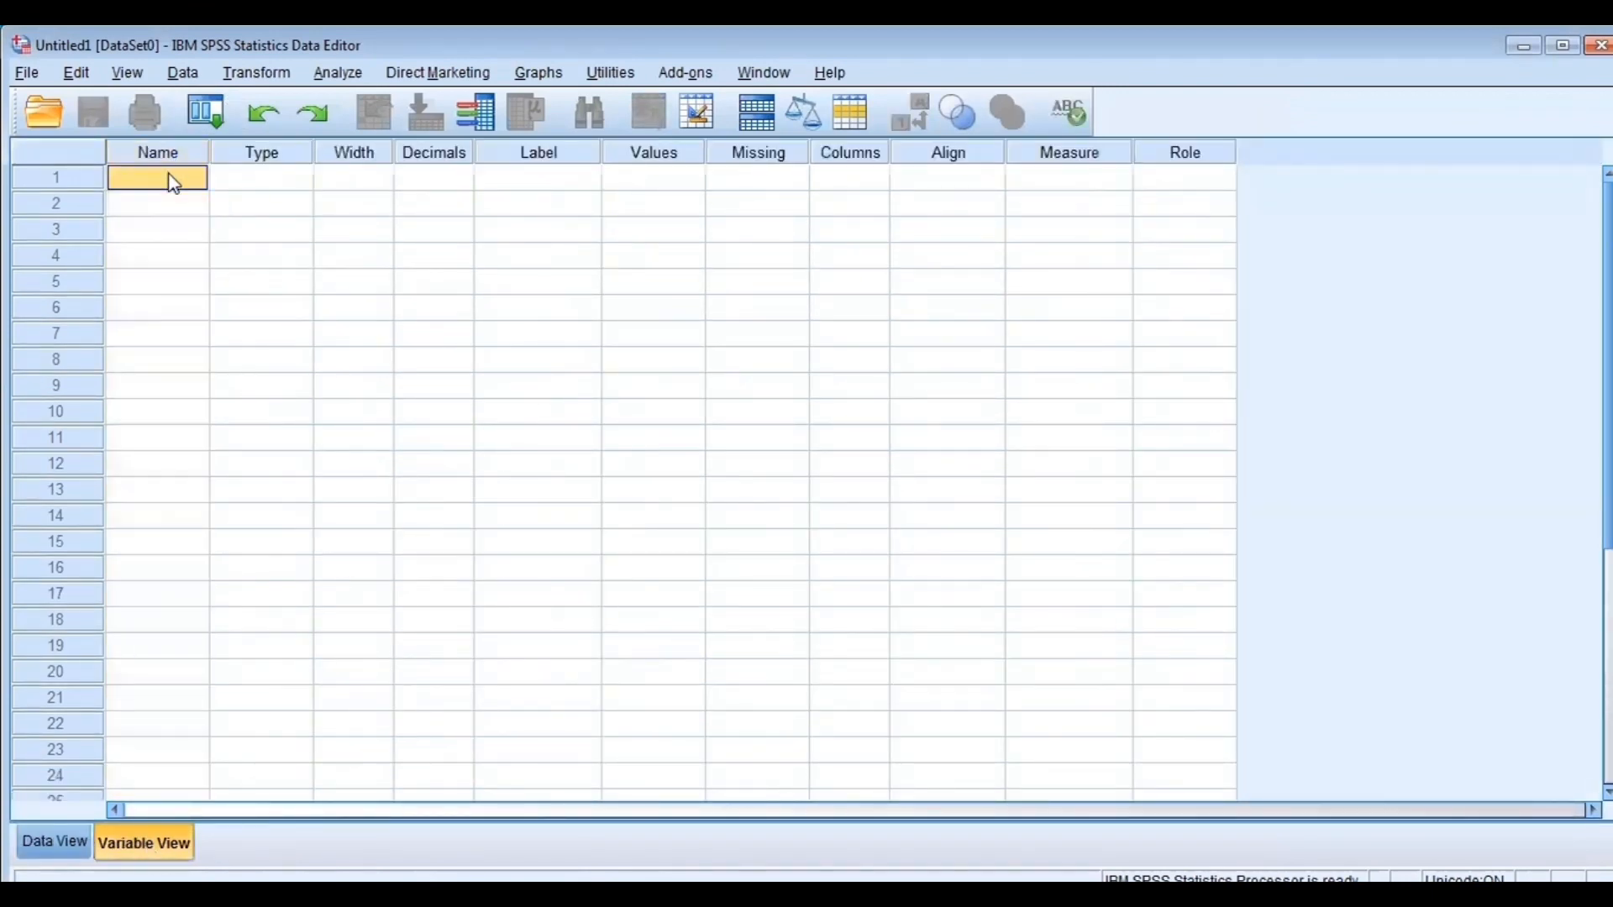
text(hb)
- Keep the default type, width and decimals for hb and give it the label "kadar hb"
click(265, 156)
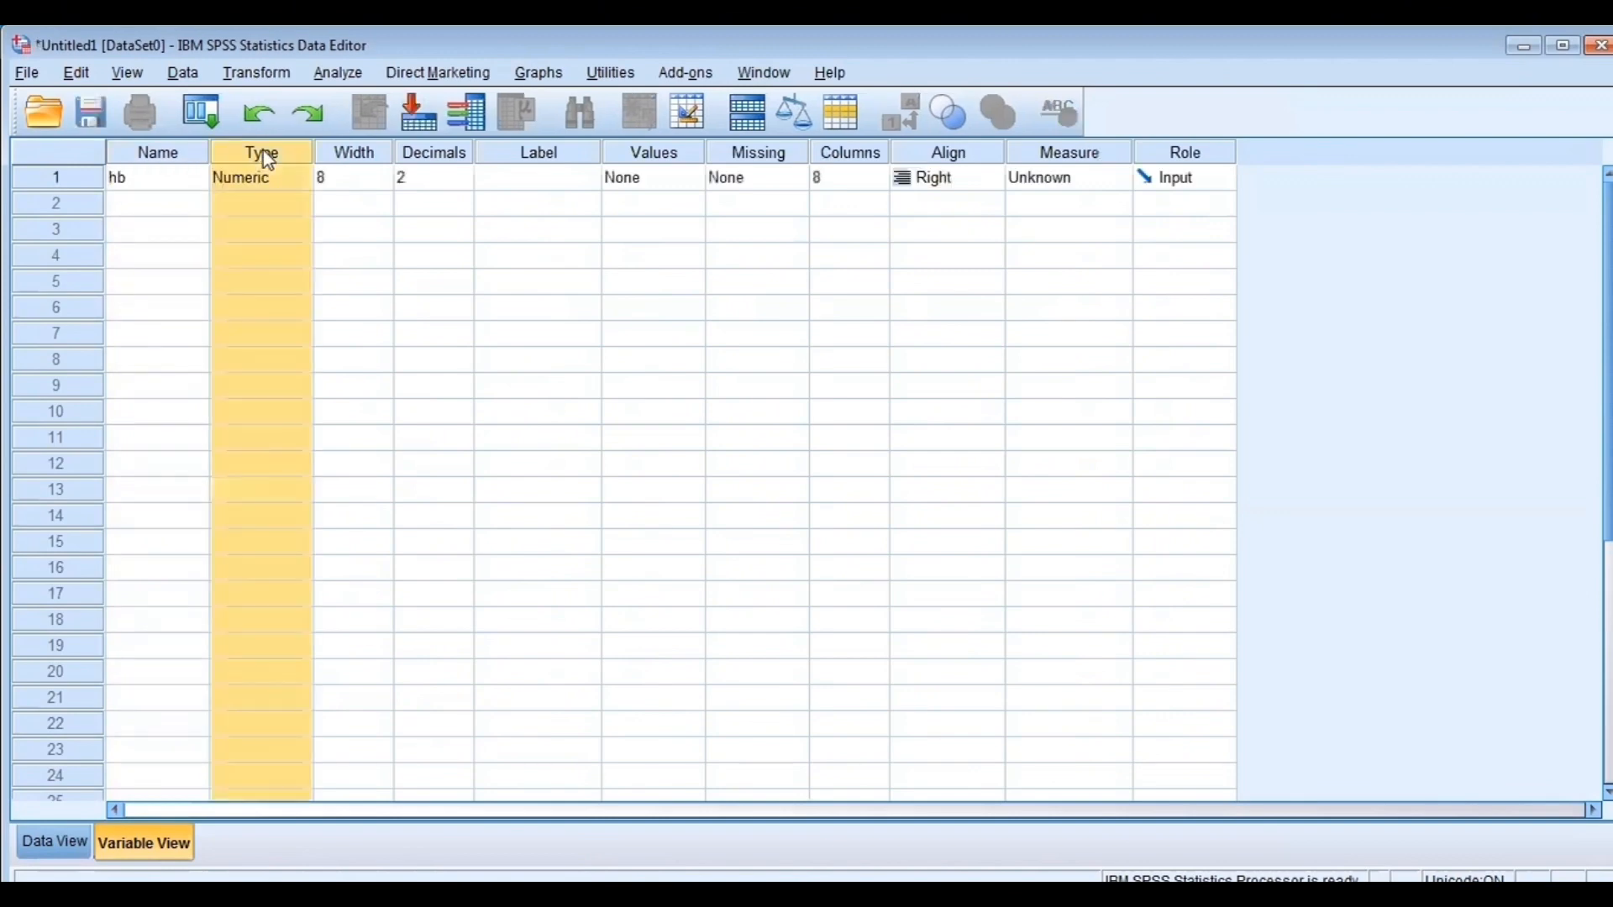
click(359, 160)
click(437, 159)
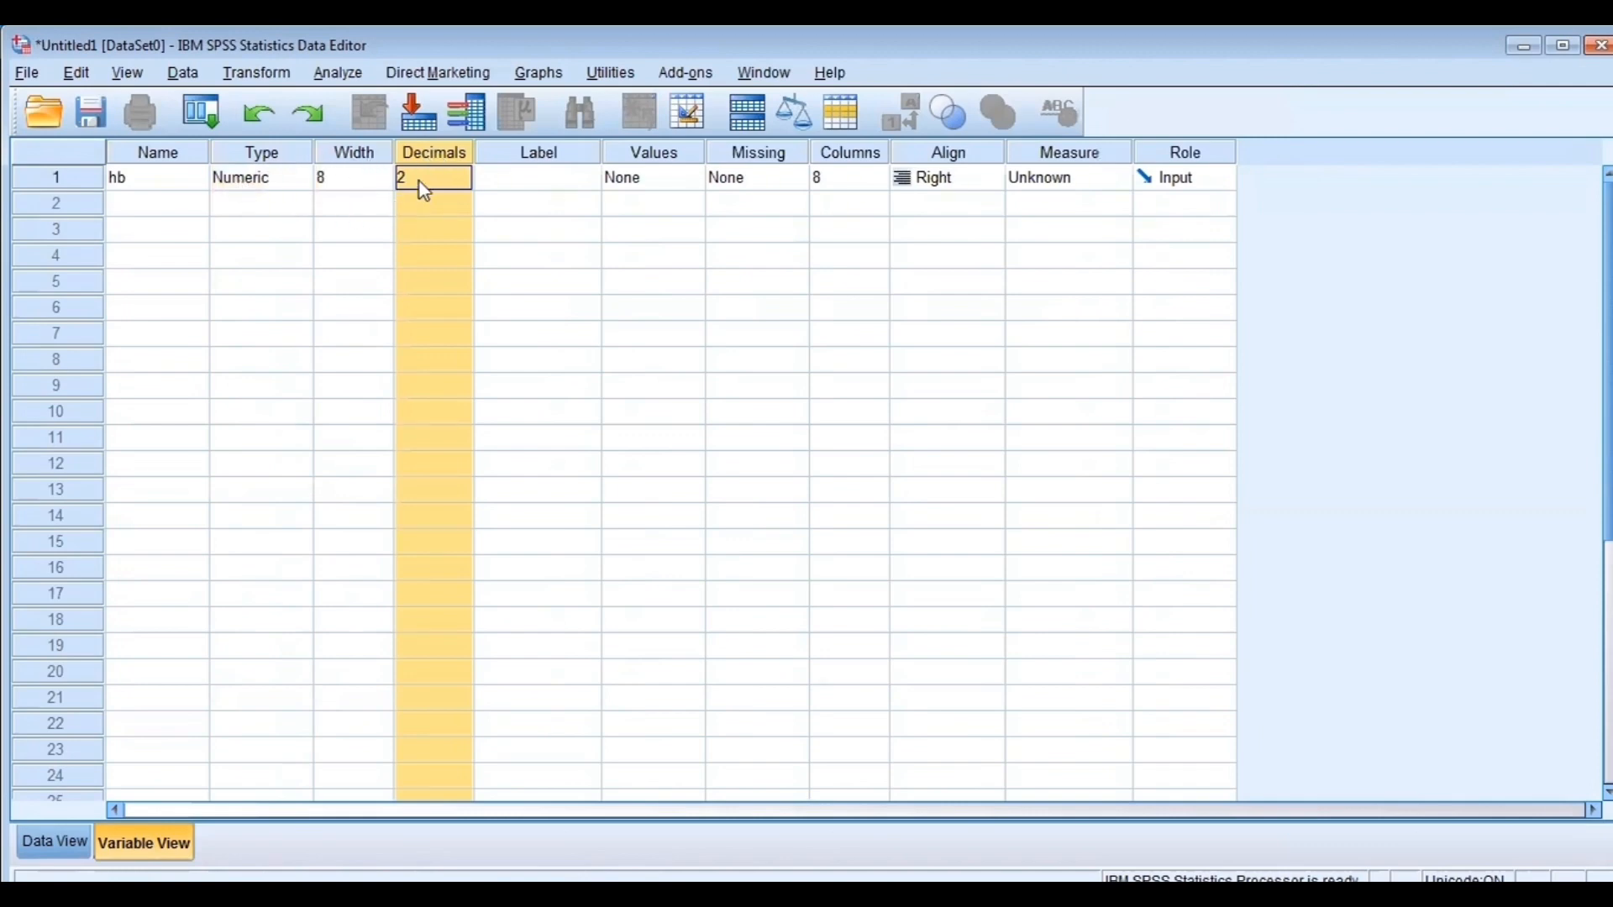
click(542, 156)
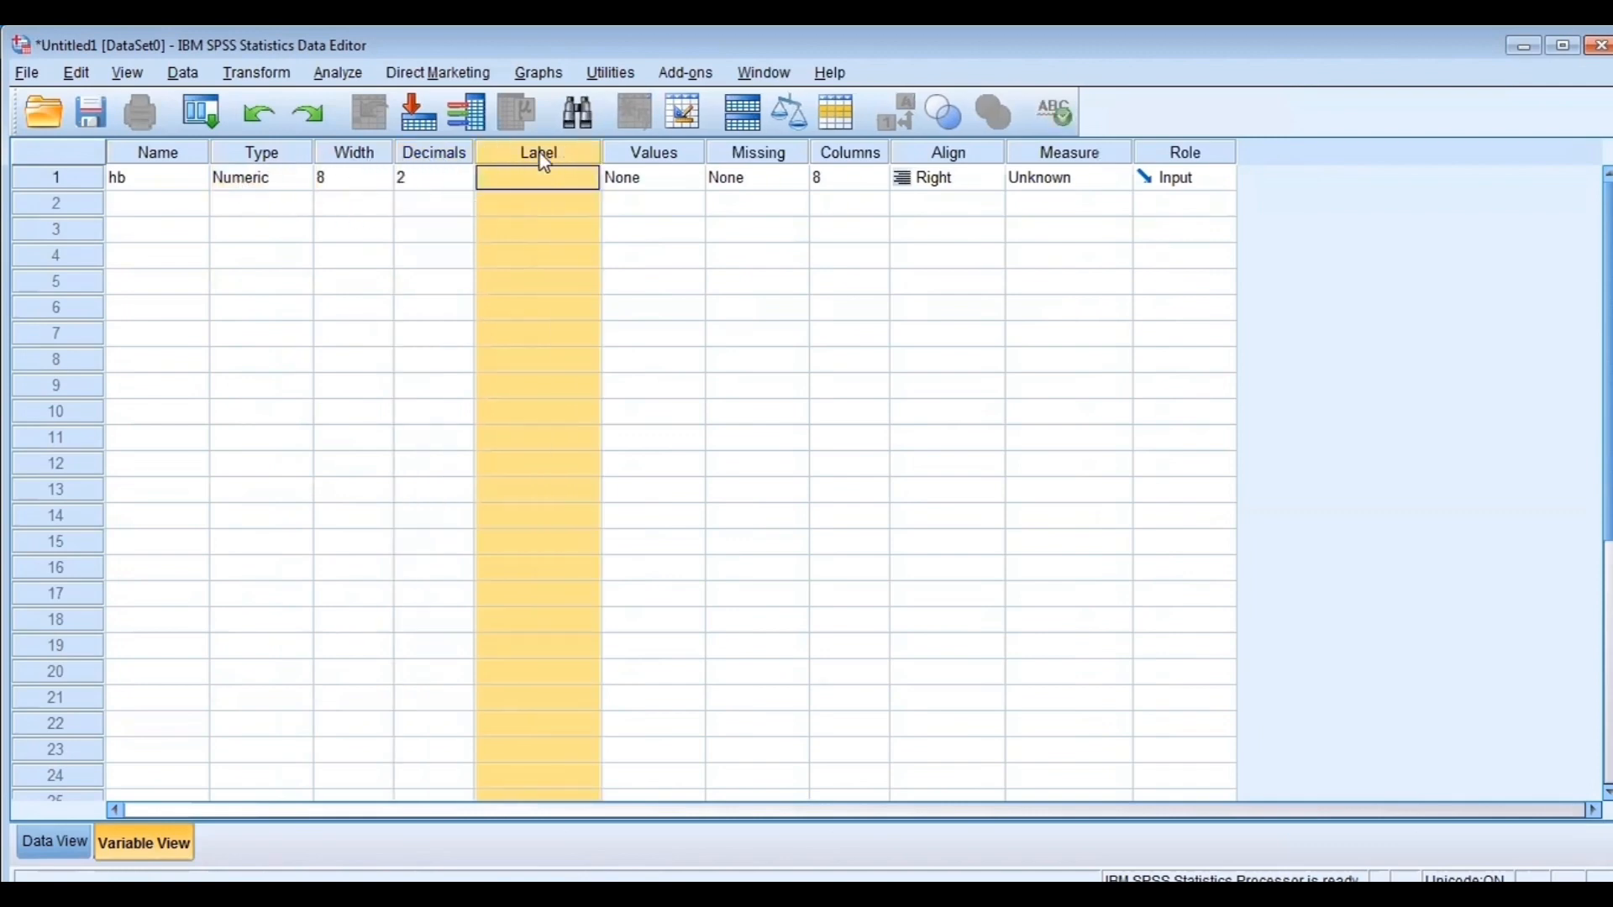
click(541, 177)
text(k)
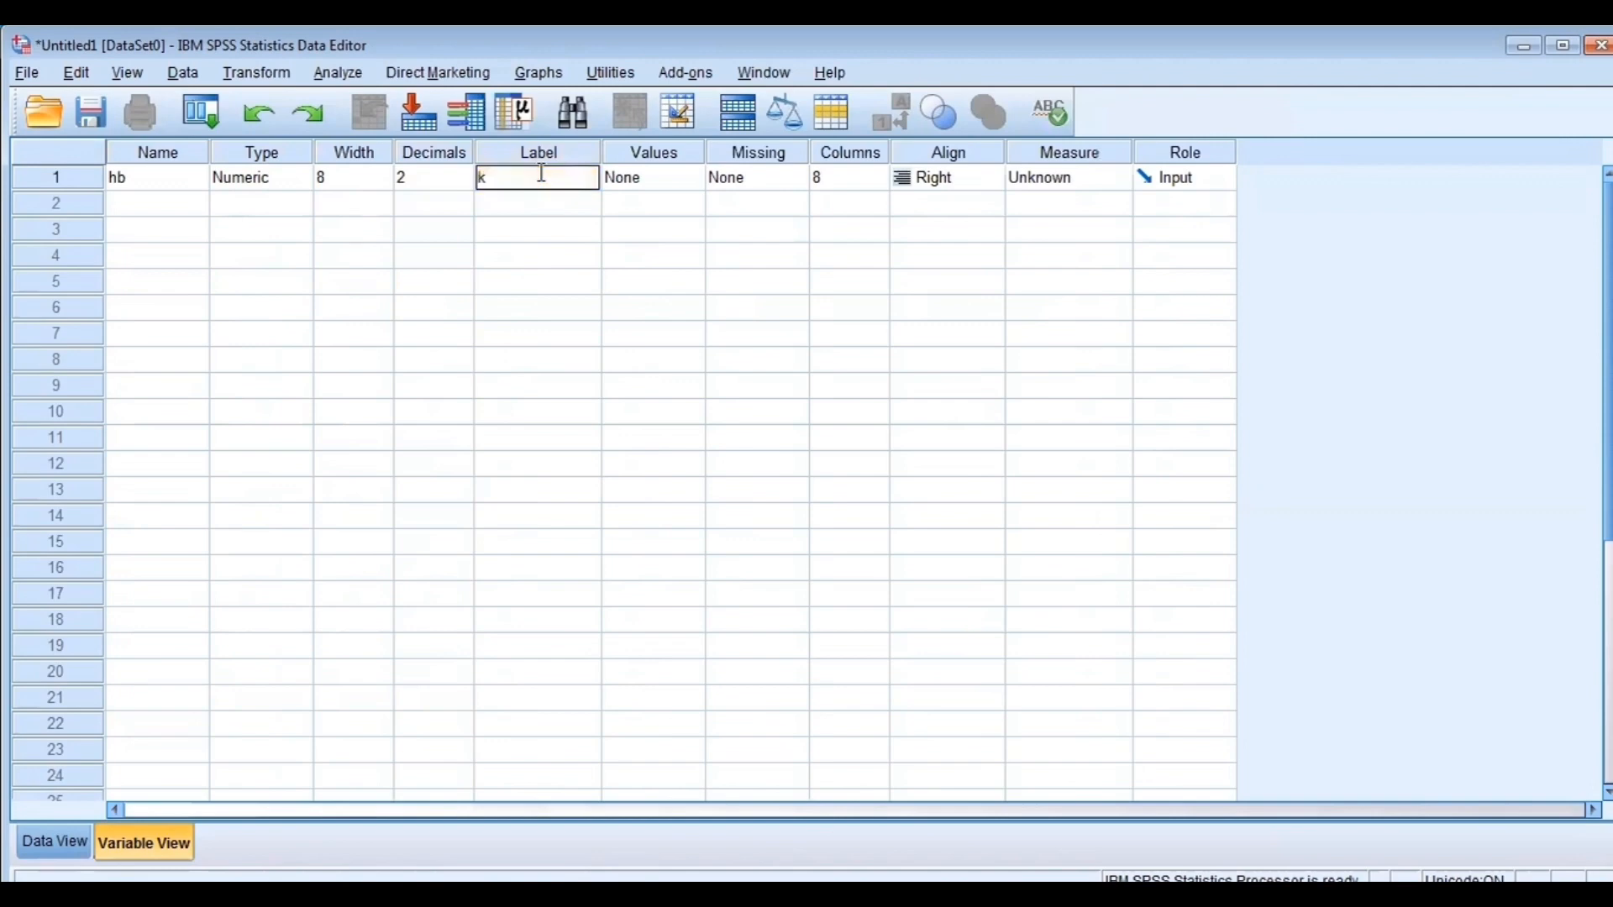
text(adar hb)
- Set the measurement level of hb to Scale, keeping its other attributes at their defaults
click(660, 158)
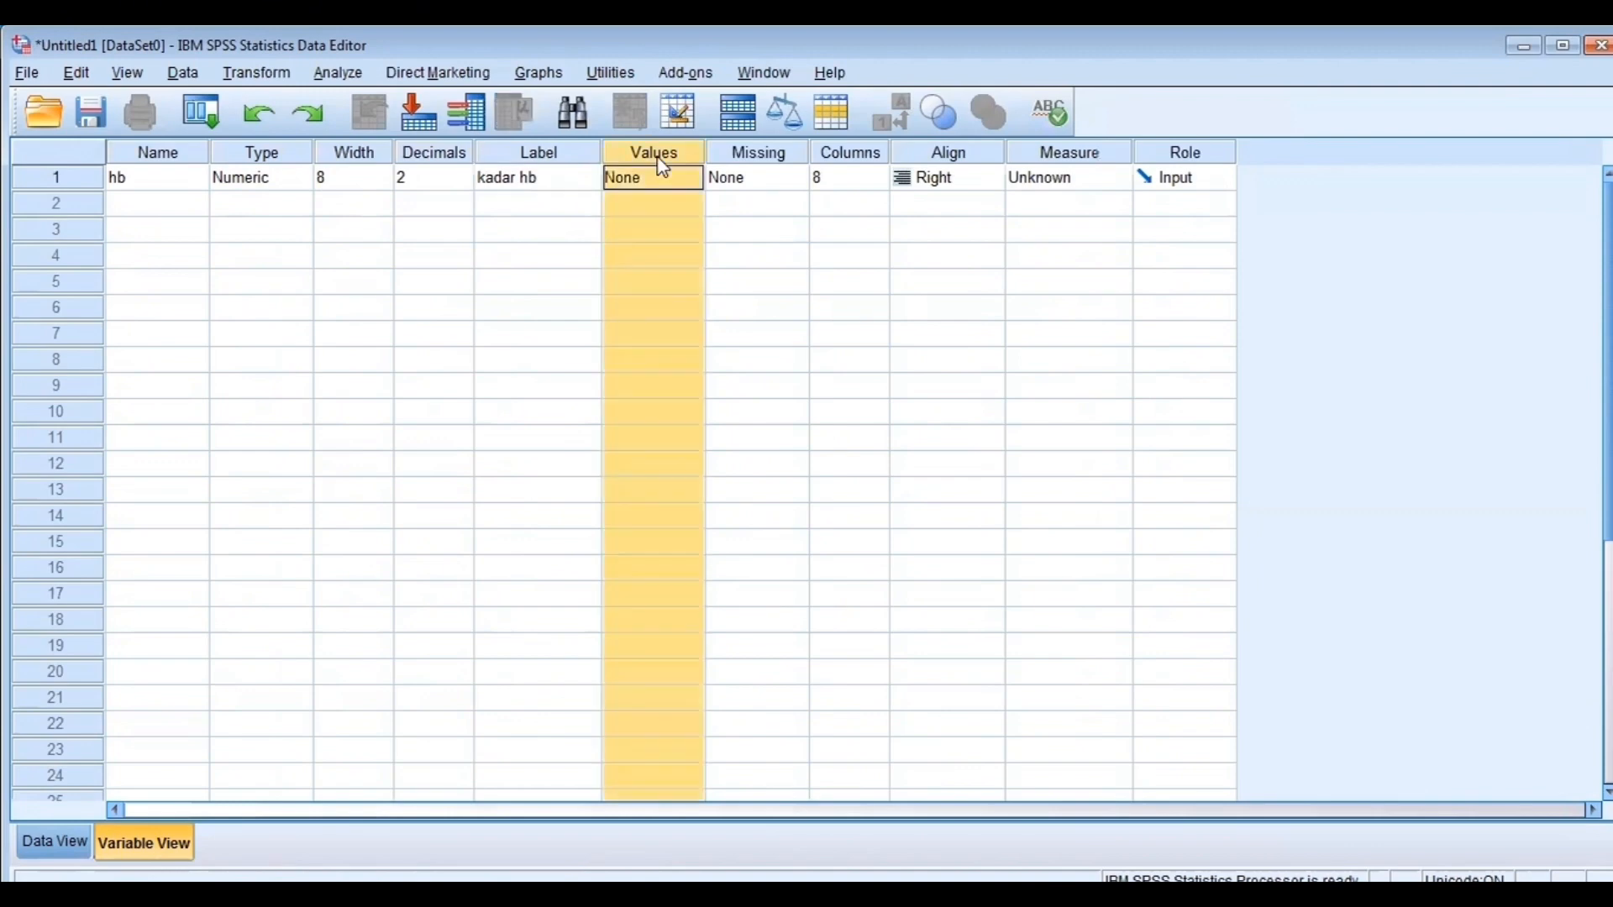
click(785, 154)
click(856, 152)
click(930, 152)
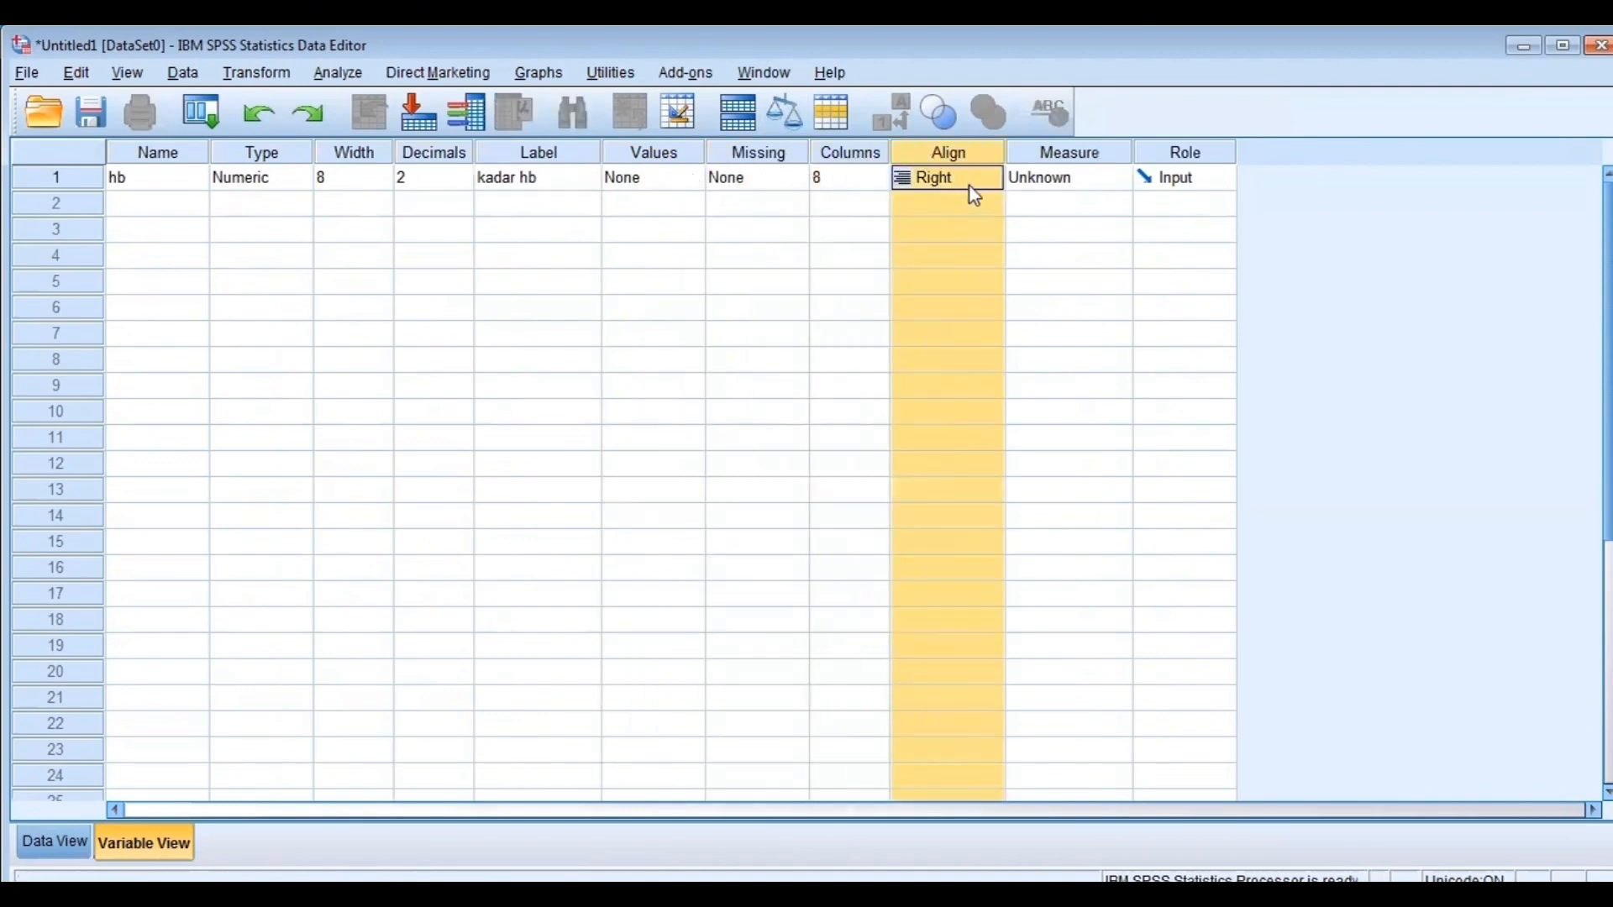
click(1061, 164)
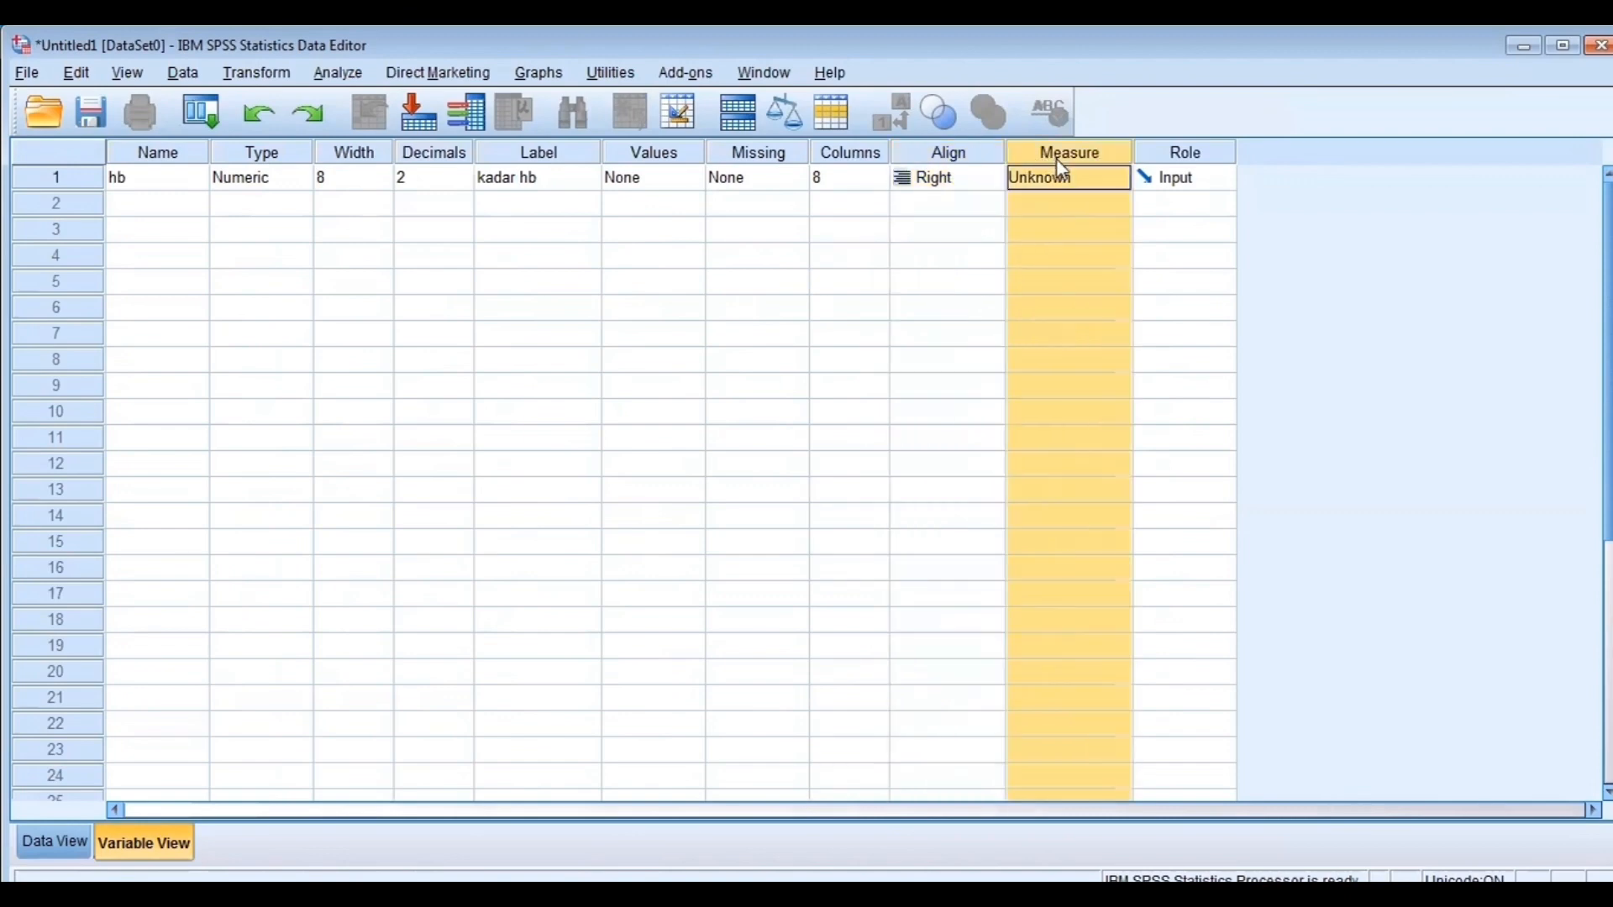
click(1076, 204)
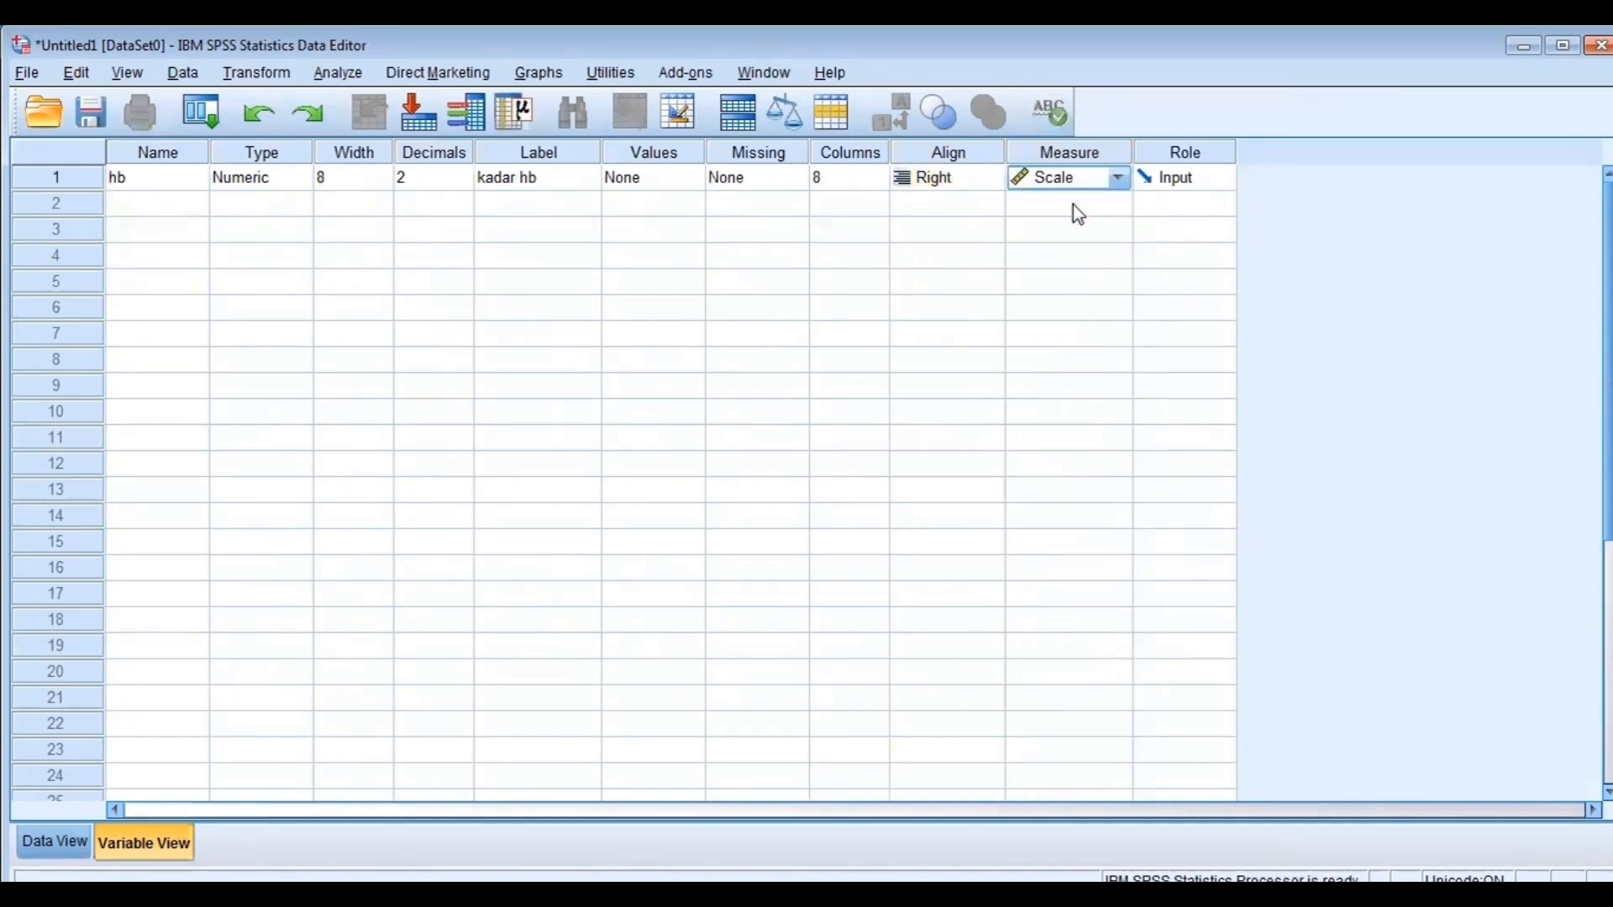
click(1186, 156)
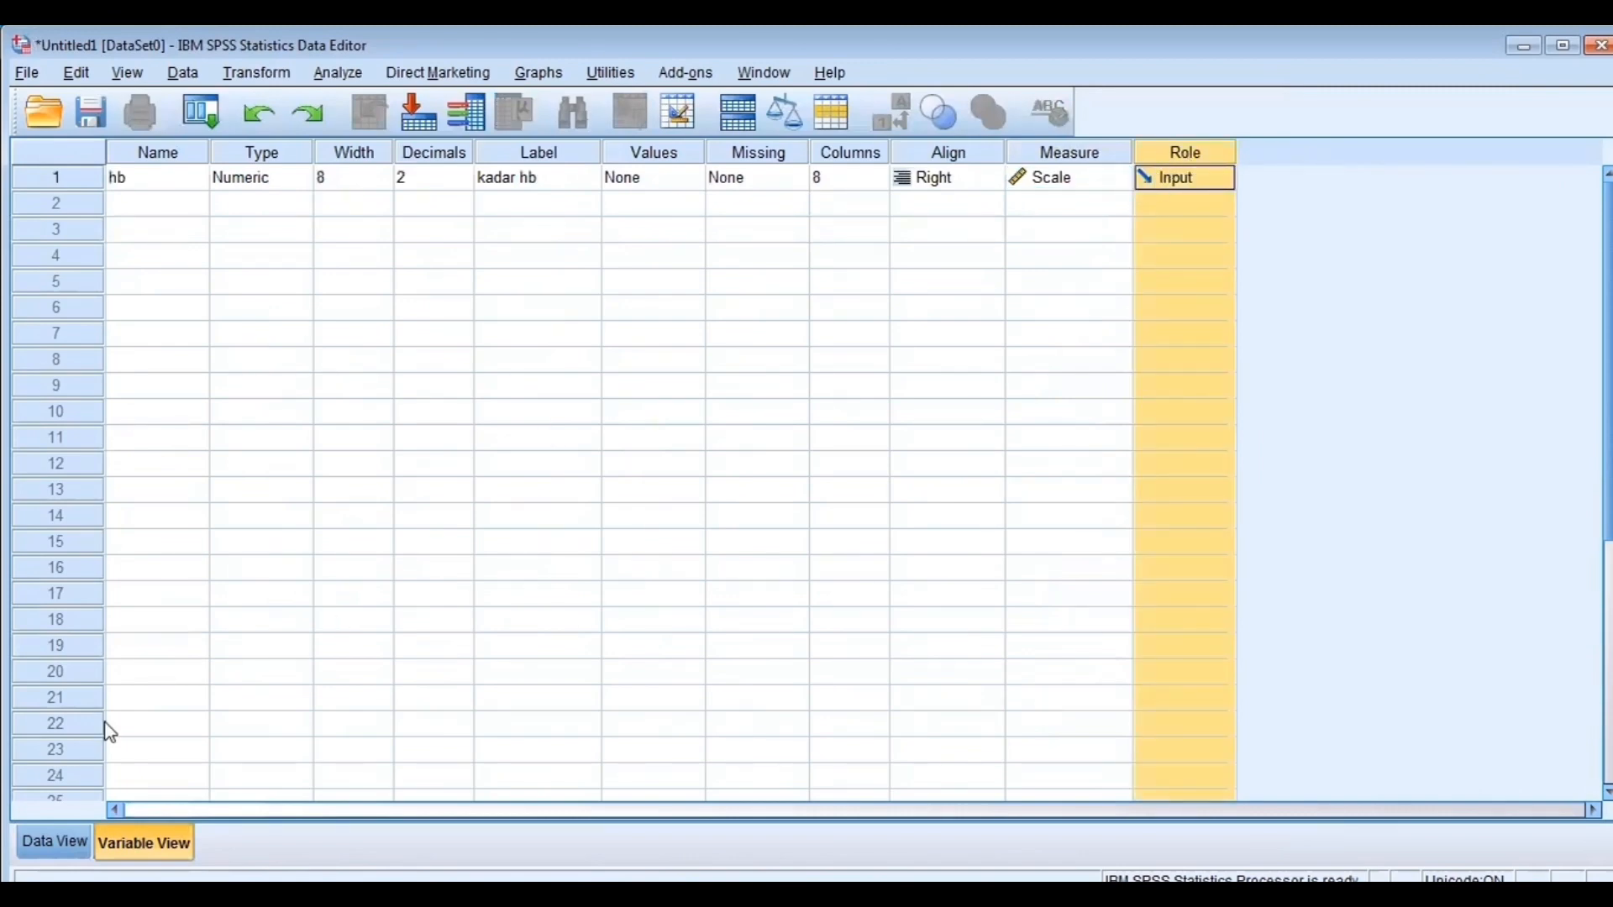
- In the data sheet, enter the hb values 10.1 and 9.8 for cases 1 and 2
click(65, 843)
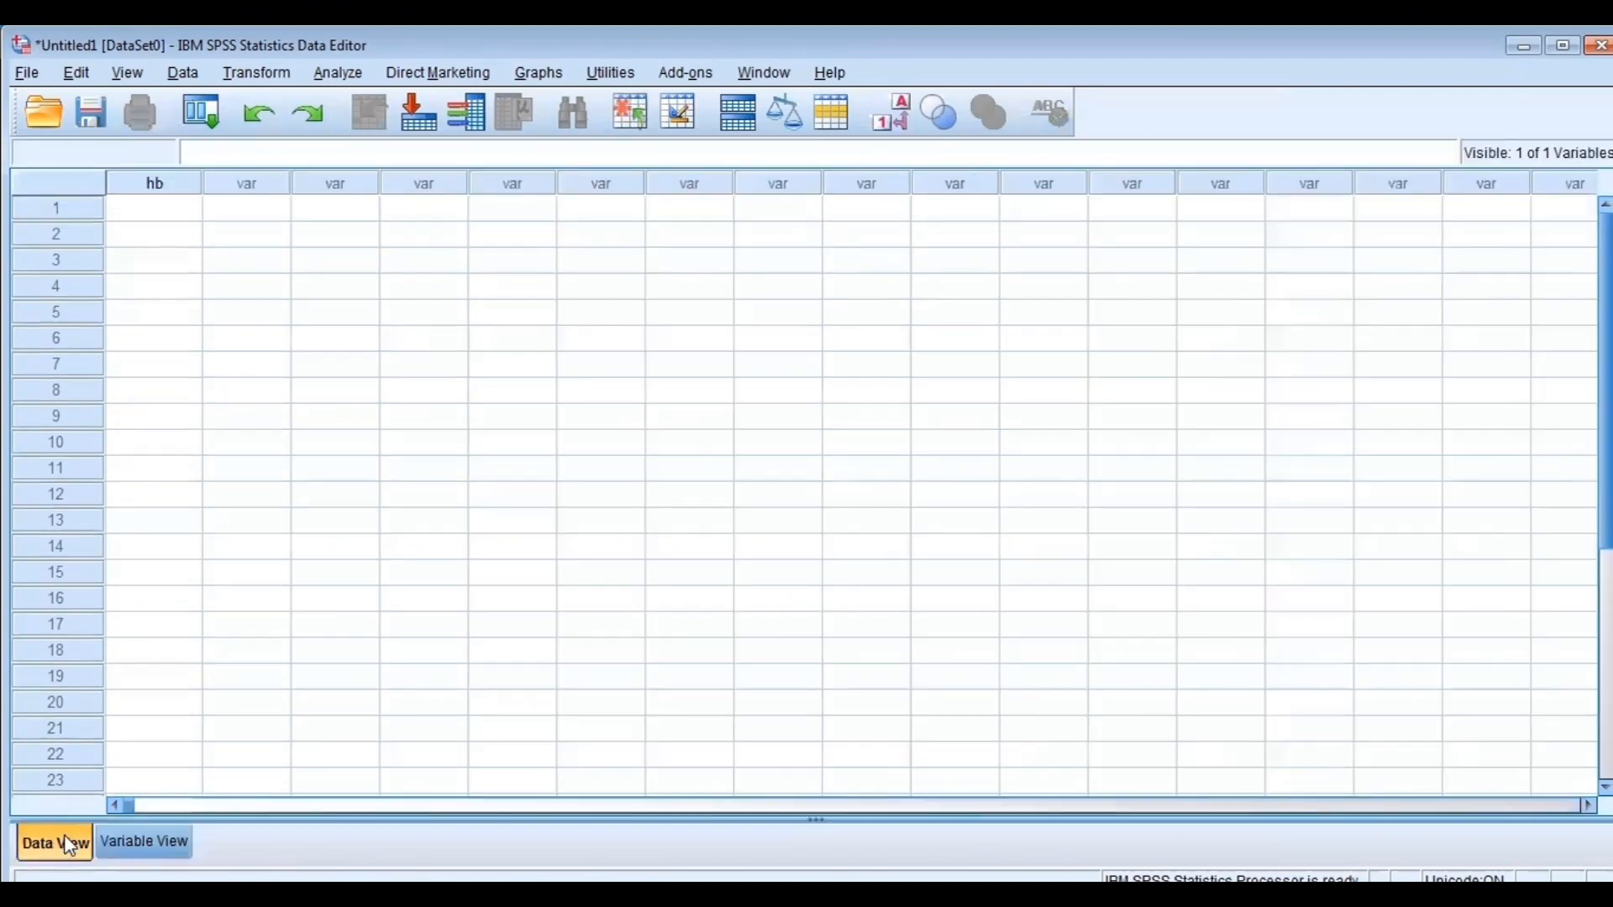
click(170, 214)
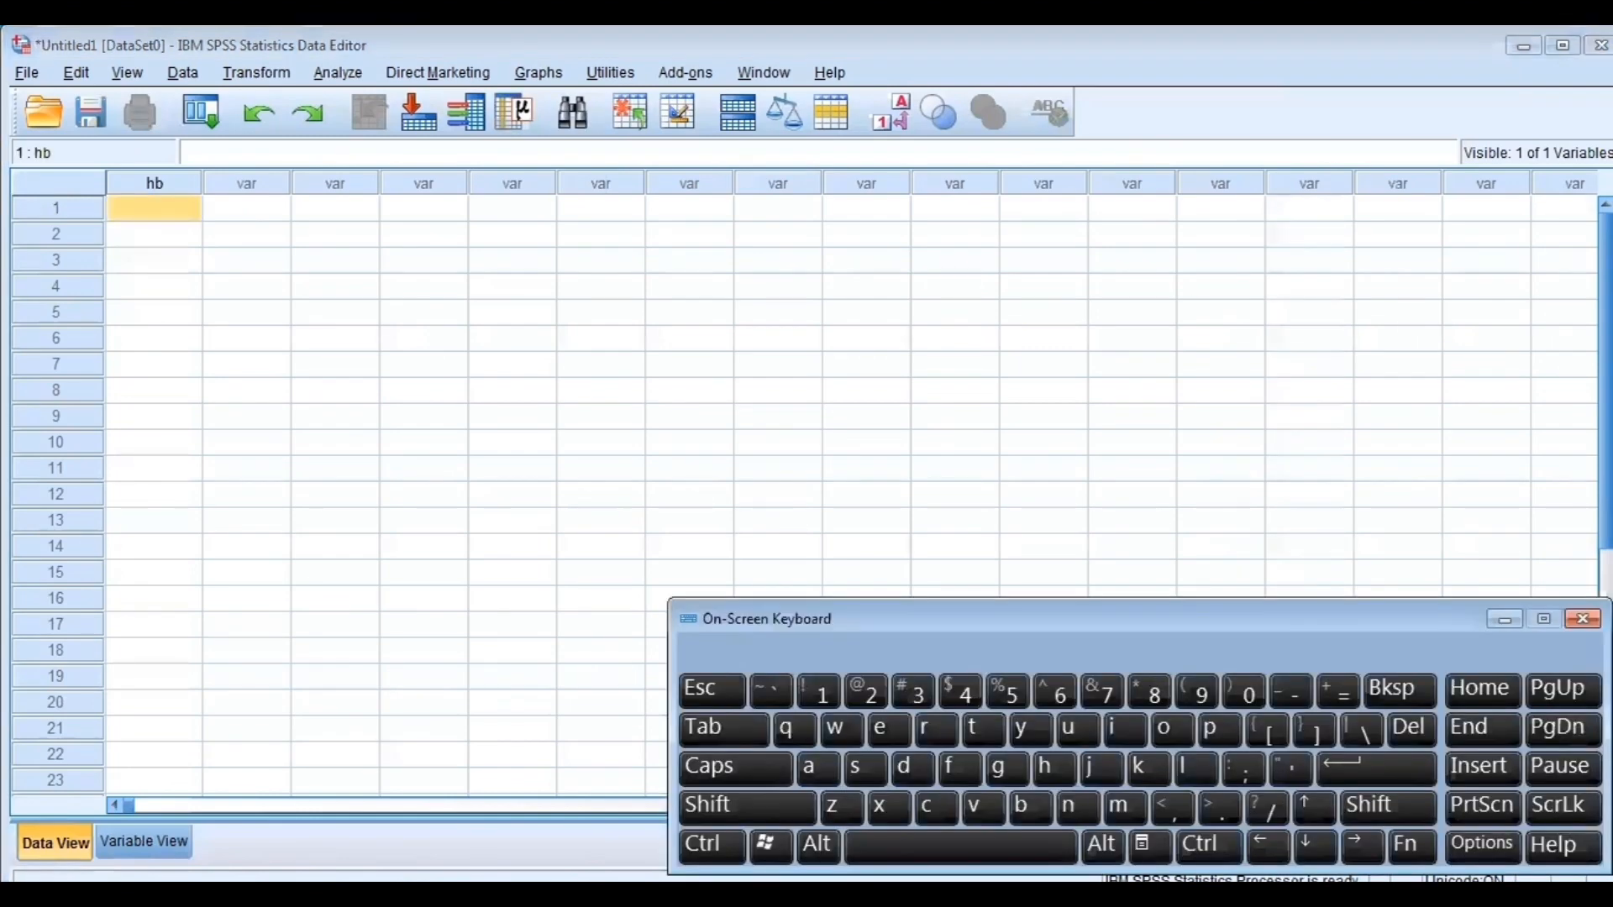
click(145, 217)
text(1)
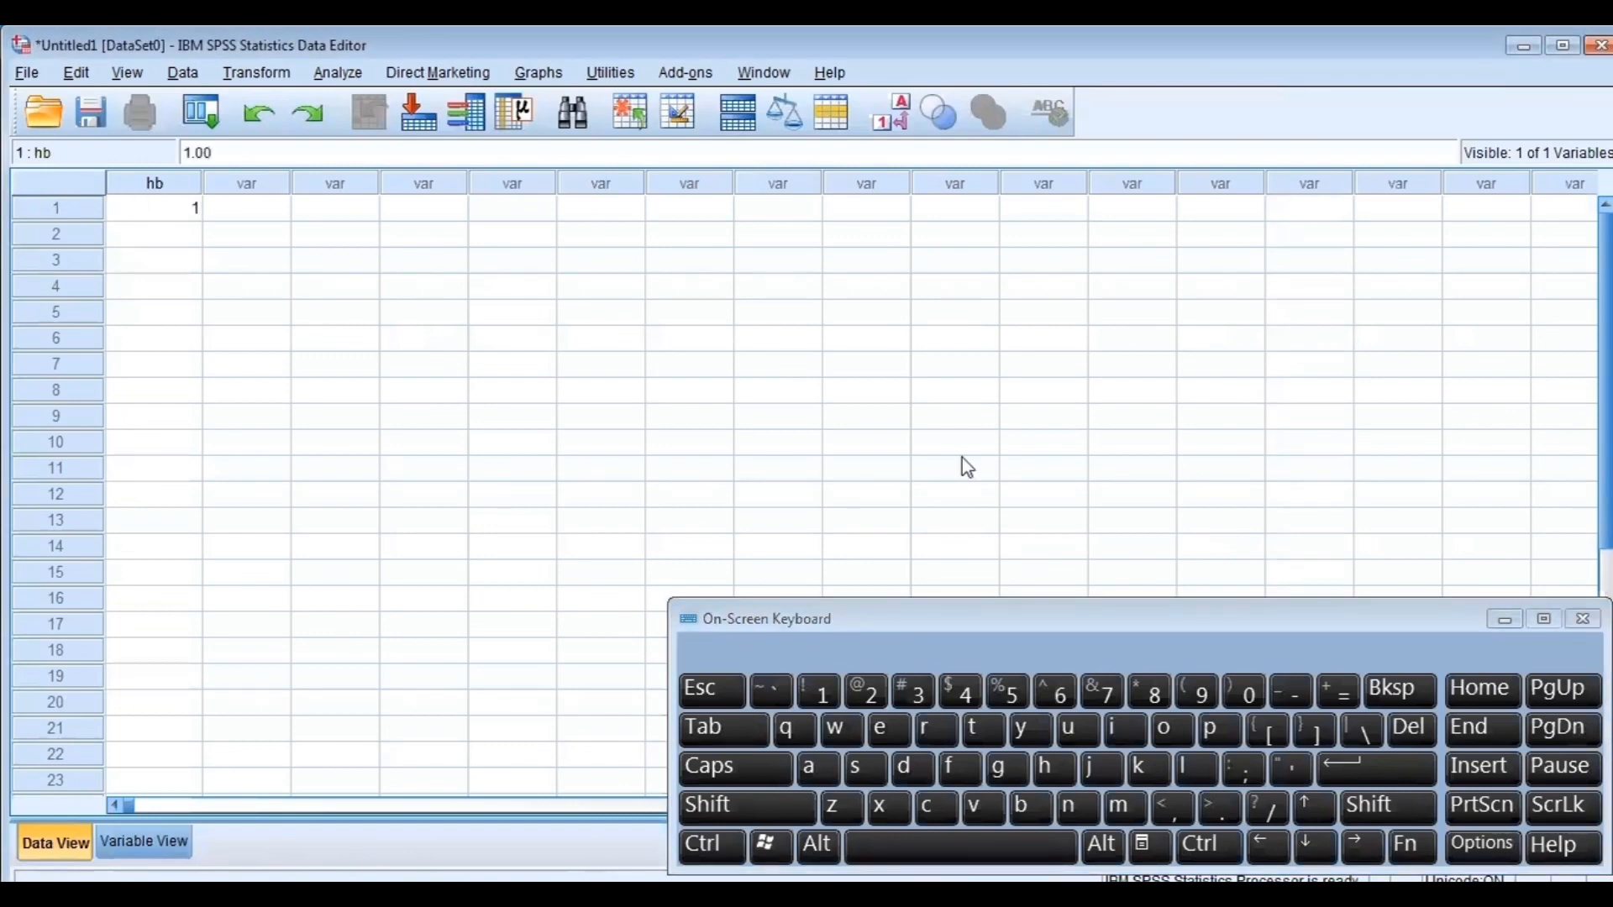
click(1254, 694)
text(.1)
key(Return)
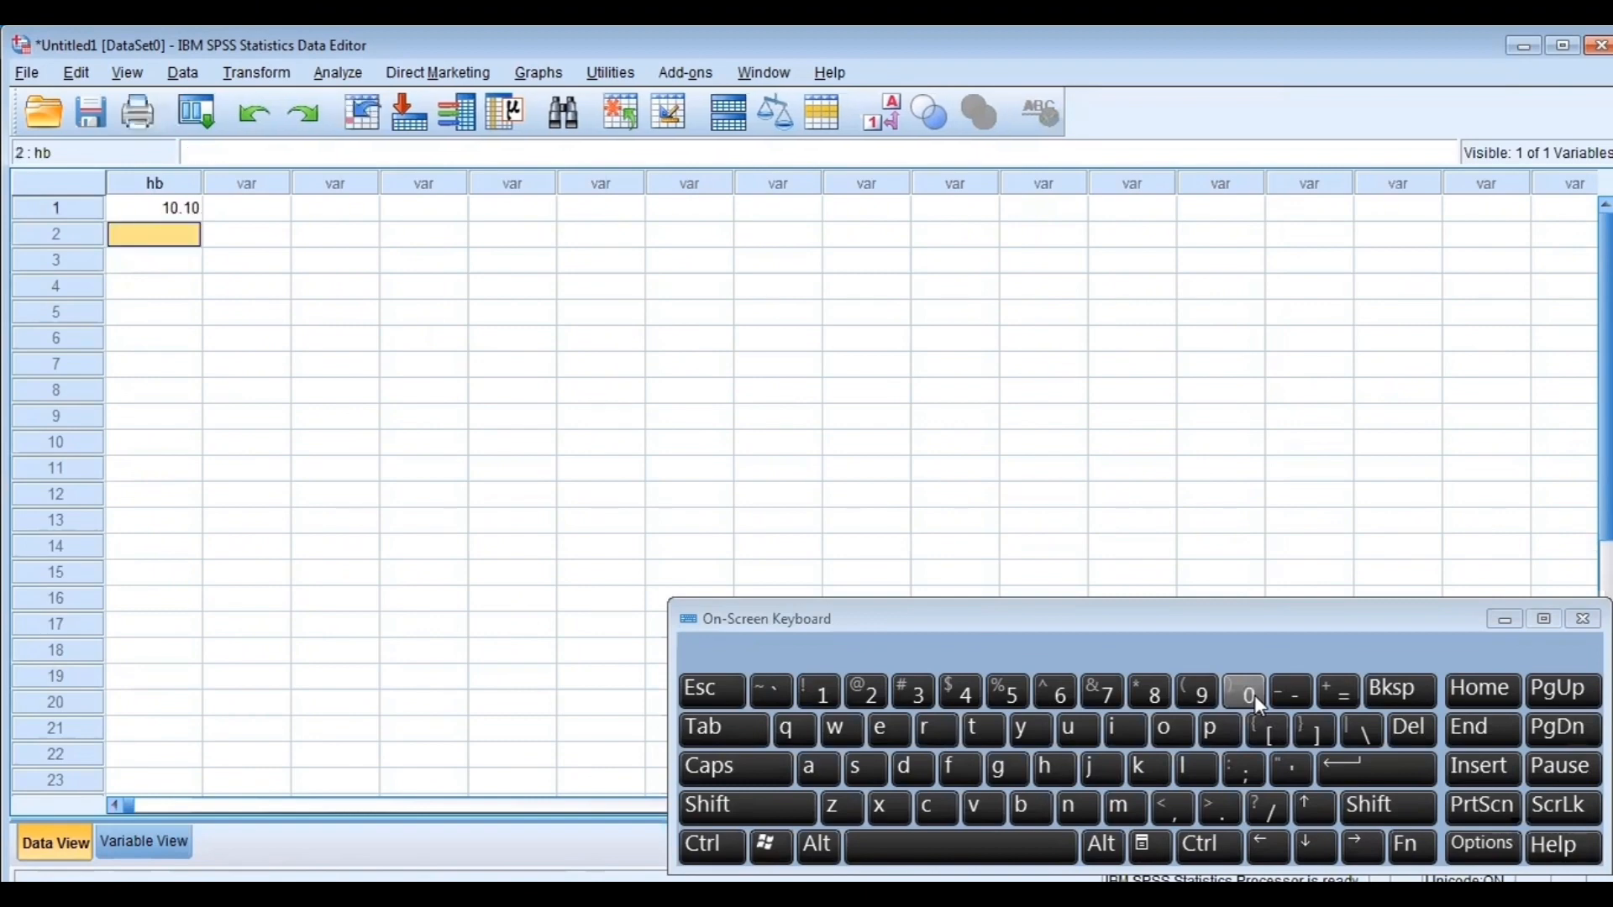
text(9.8)
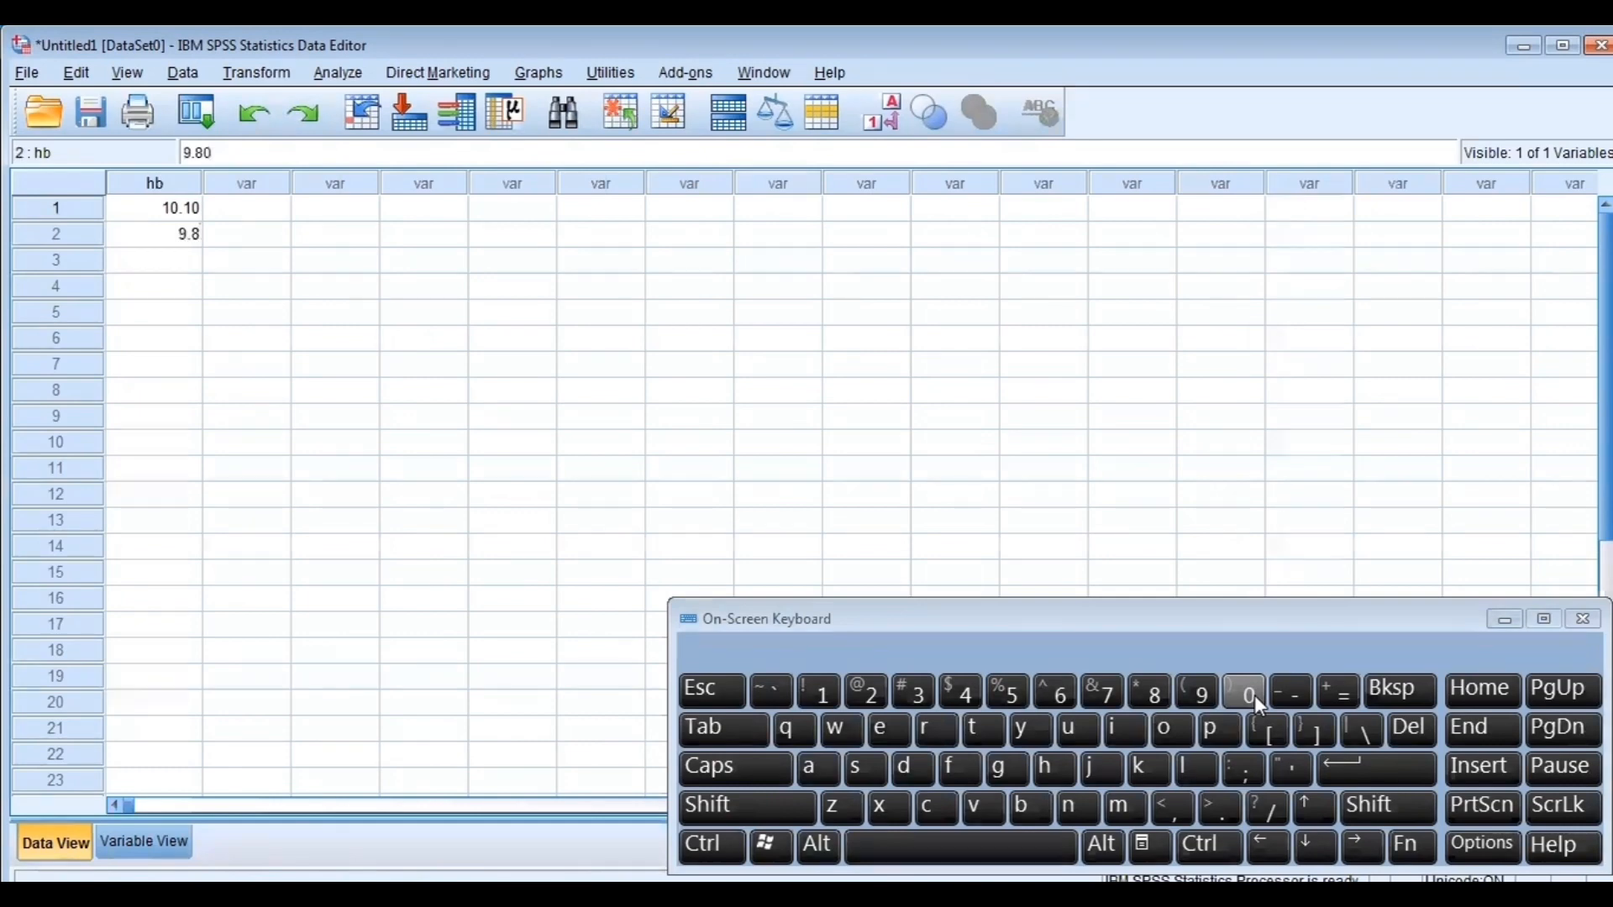
key(Return)
- Enter the hb values 11.1, 10.2, 10.4 and 10.2 for cases 3 to 6
text(11.10)
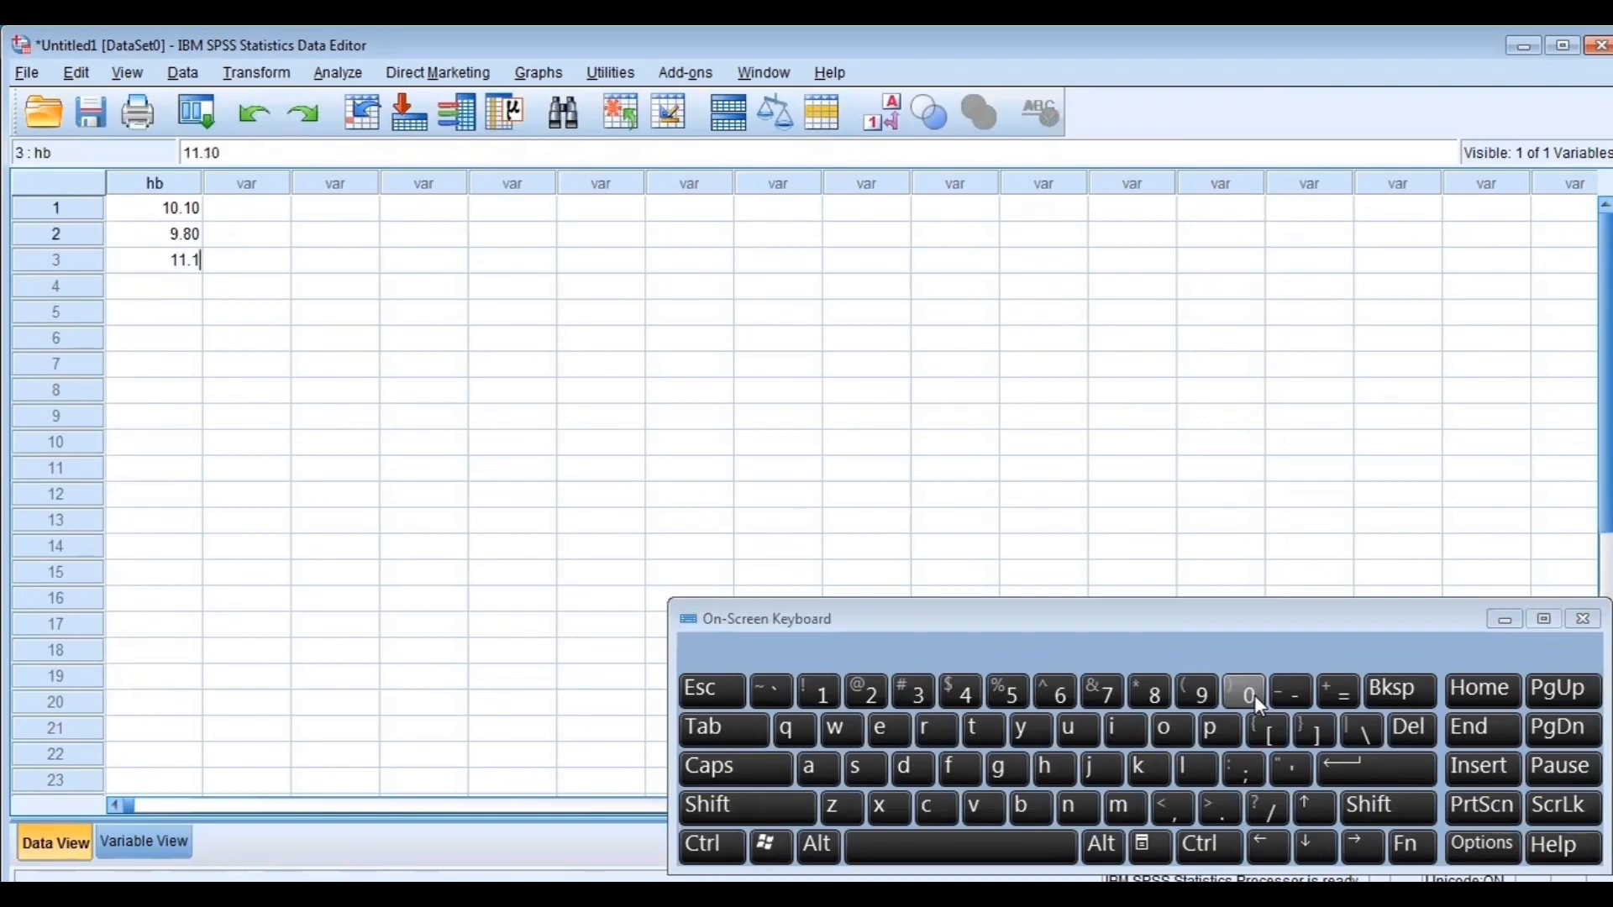
key(Return)
text(10.2)
key(Return)
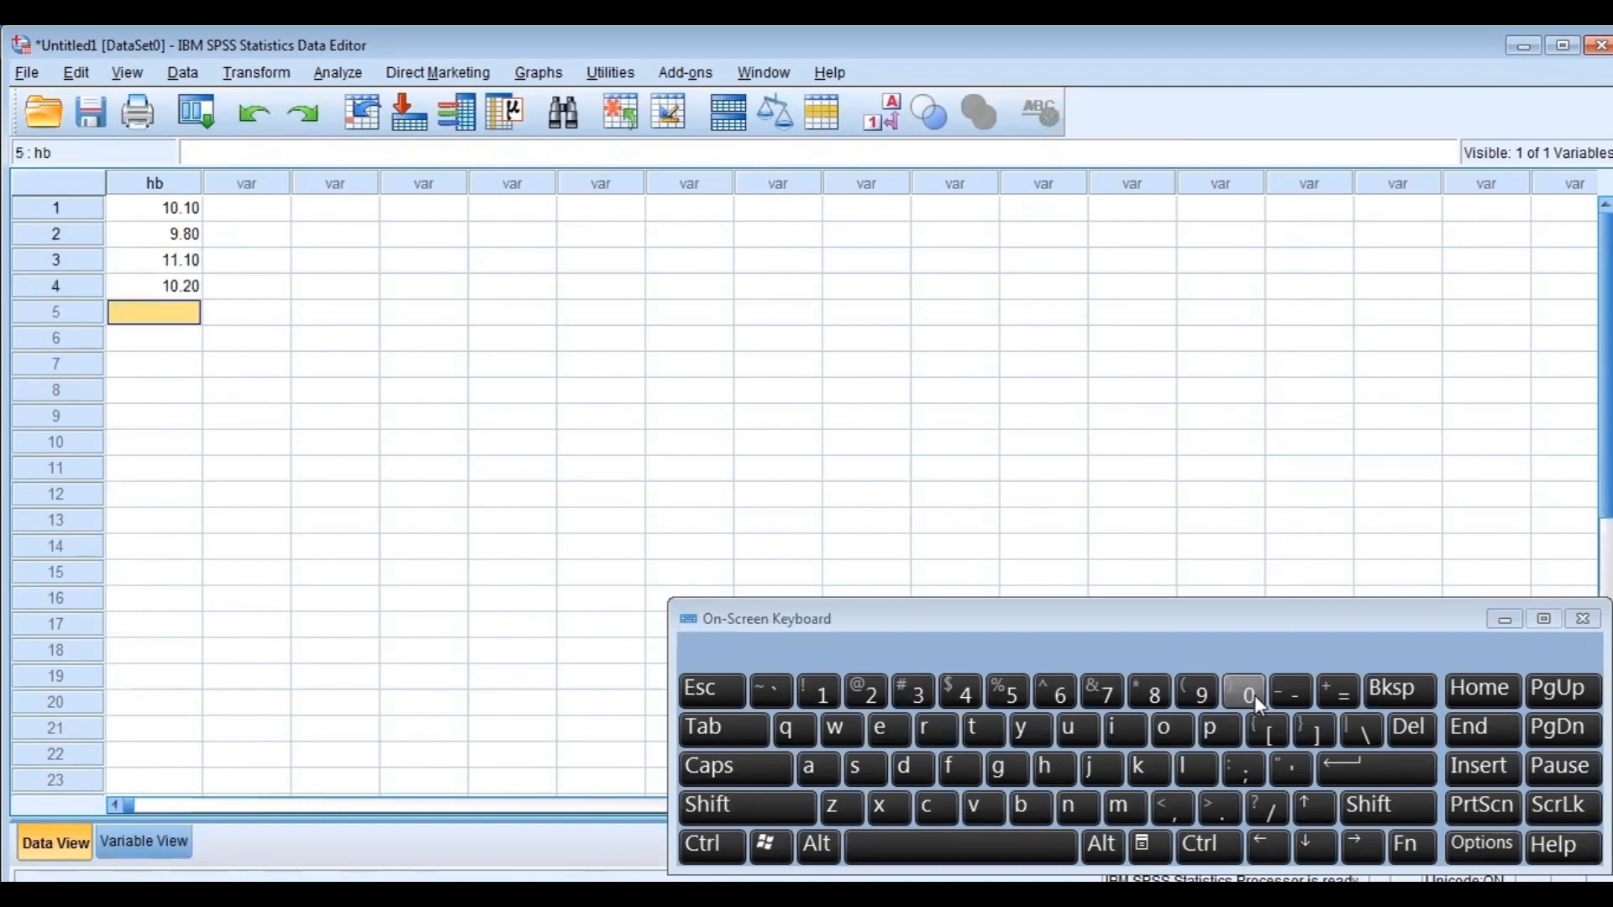
text(10)
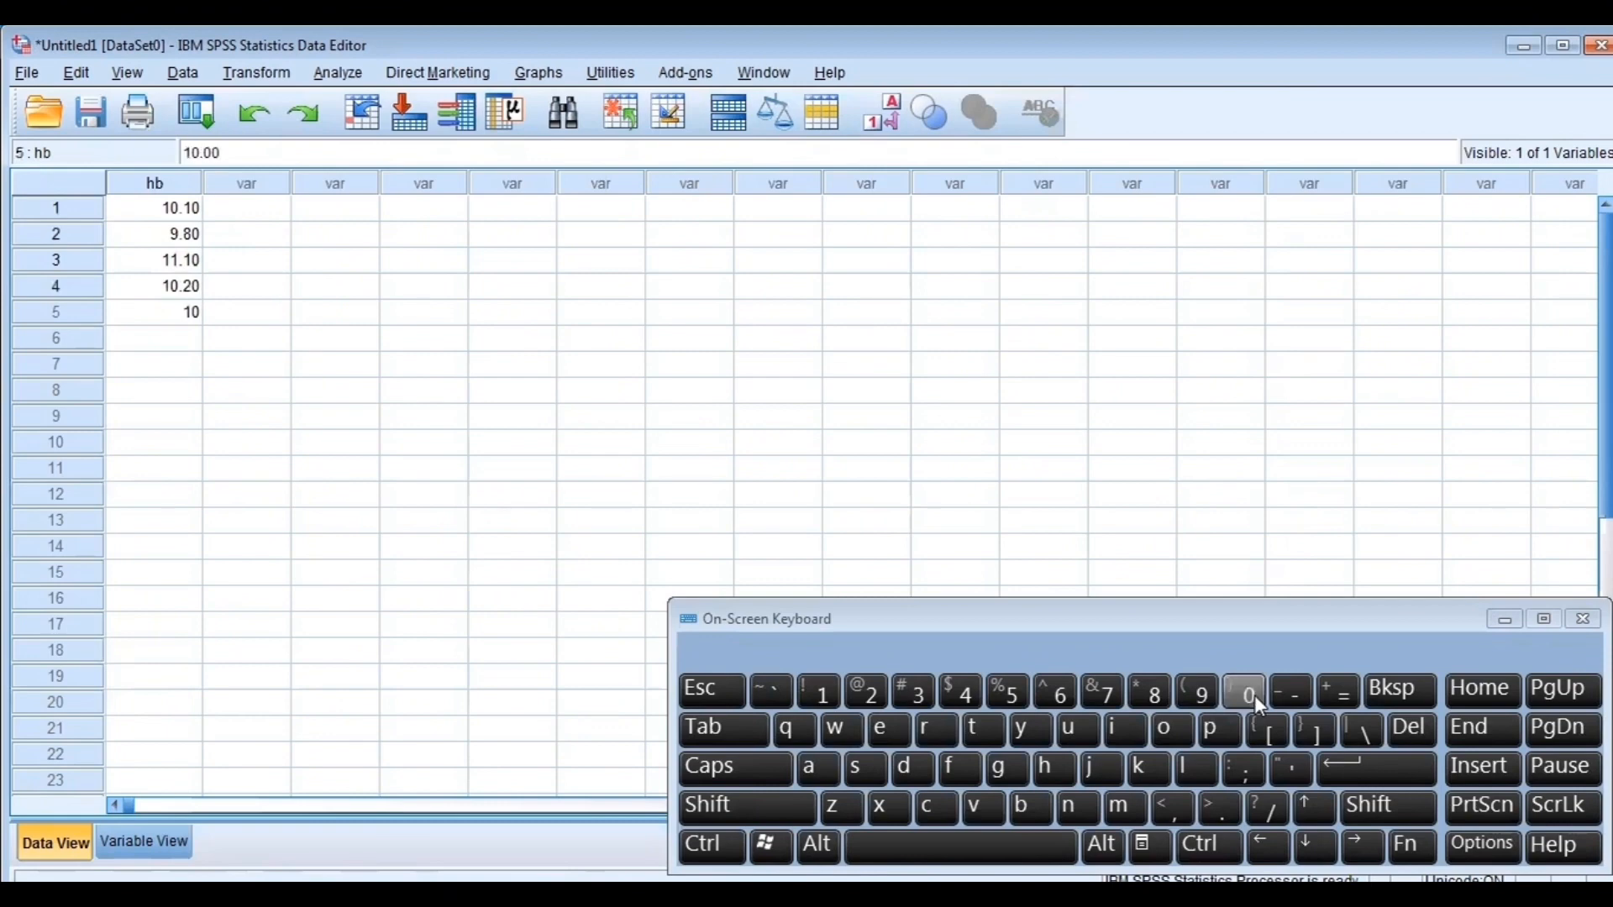
text(.4)
key(Return)
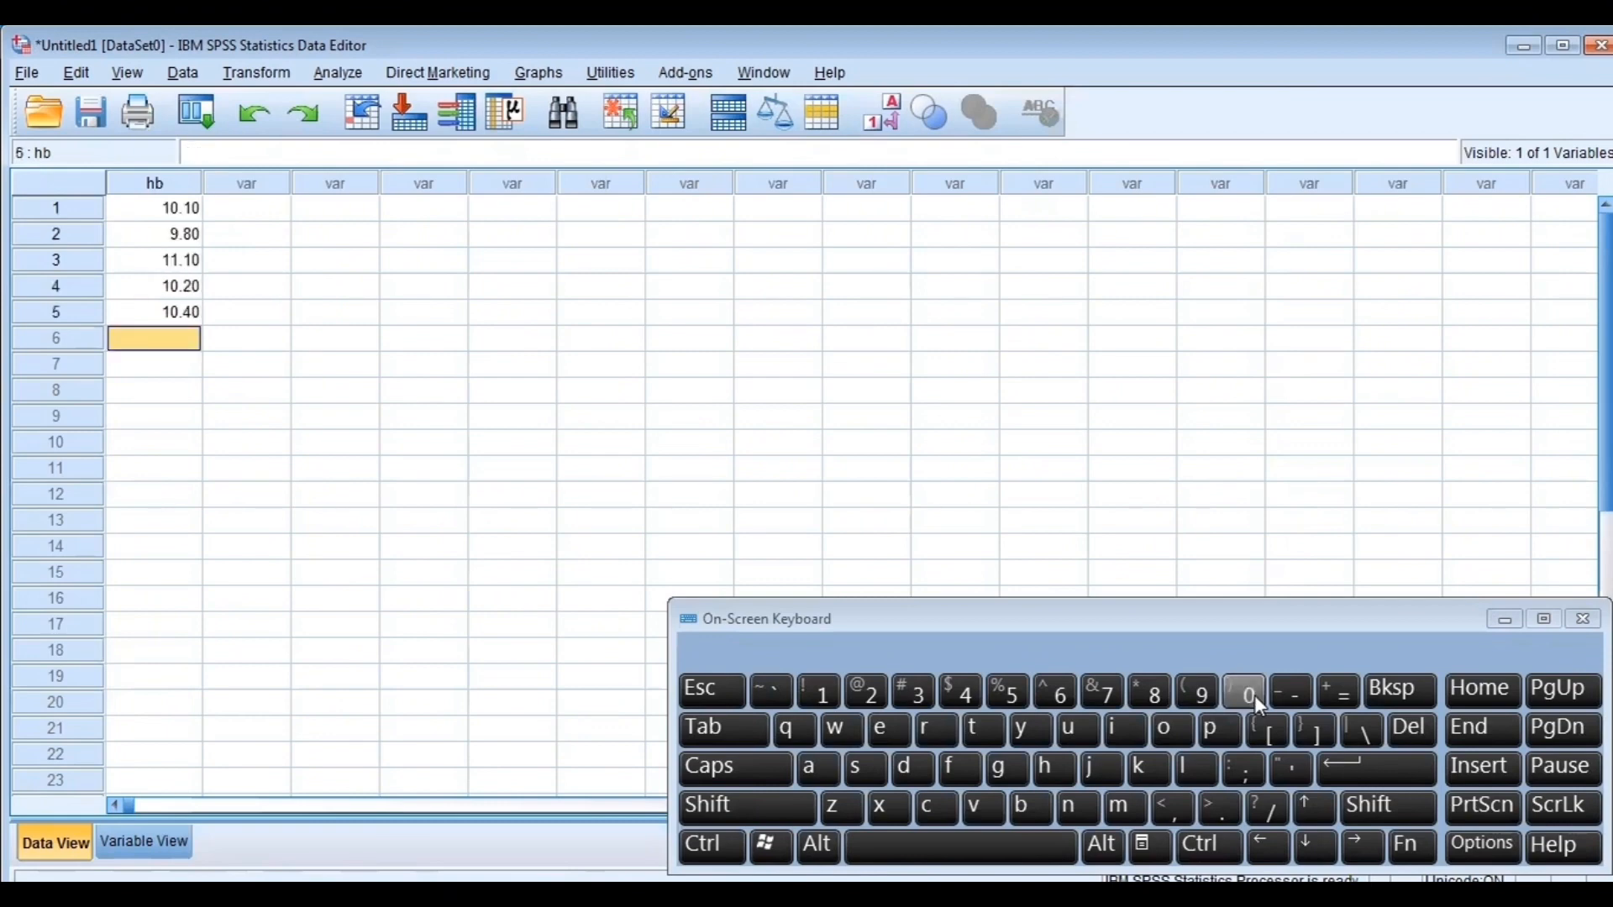
text(10.2)
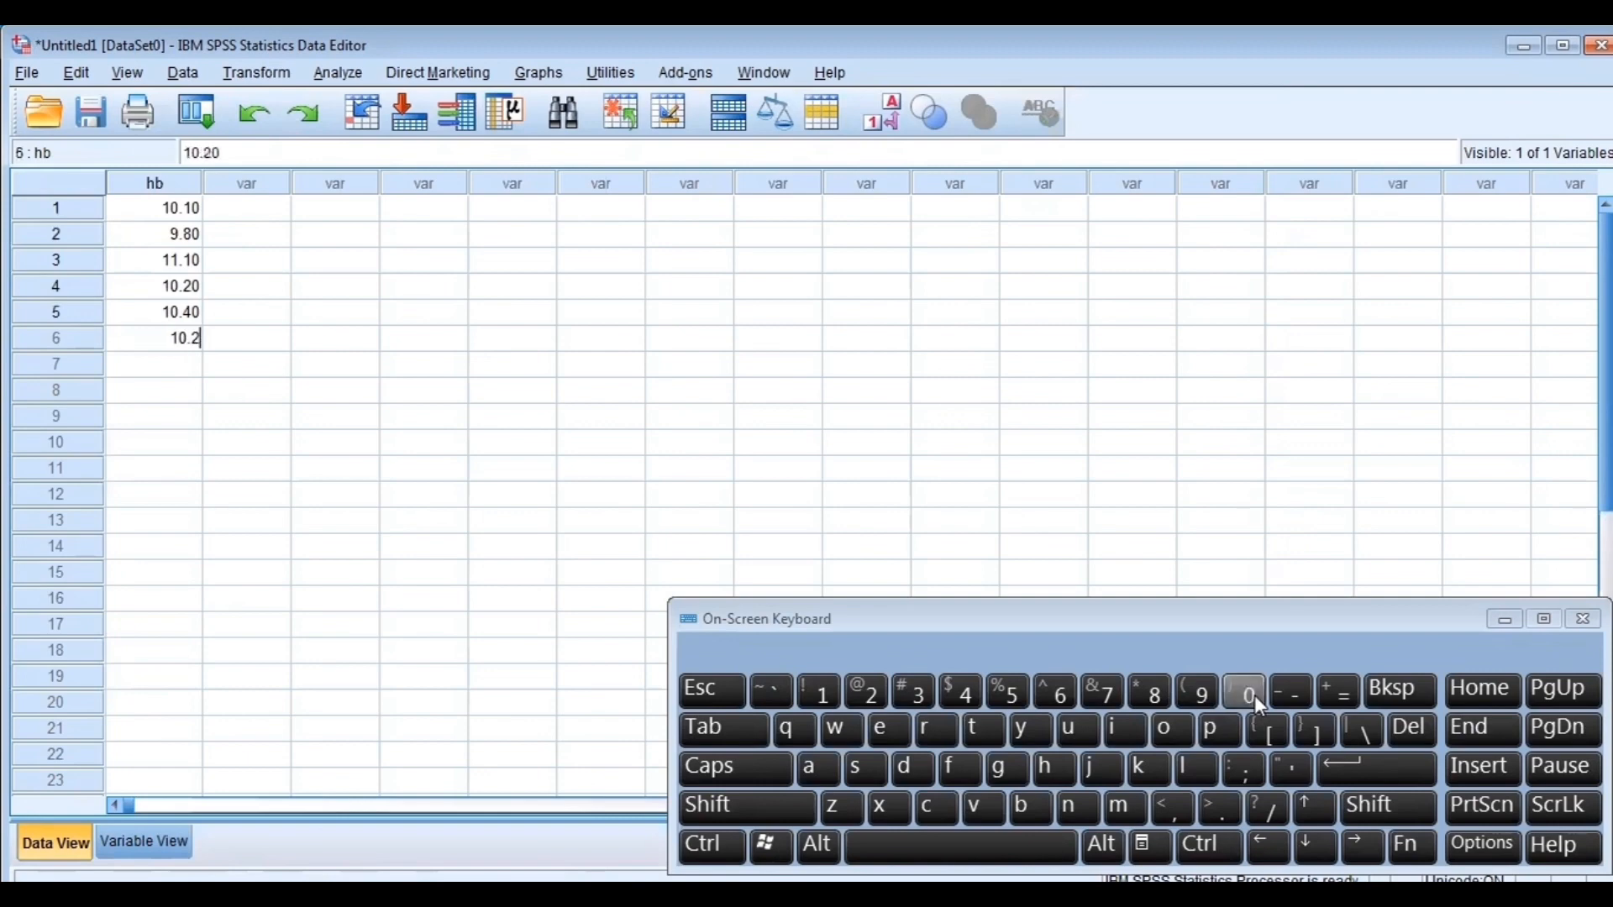
key(Return)
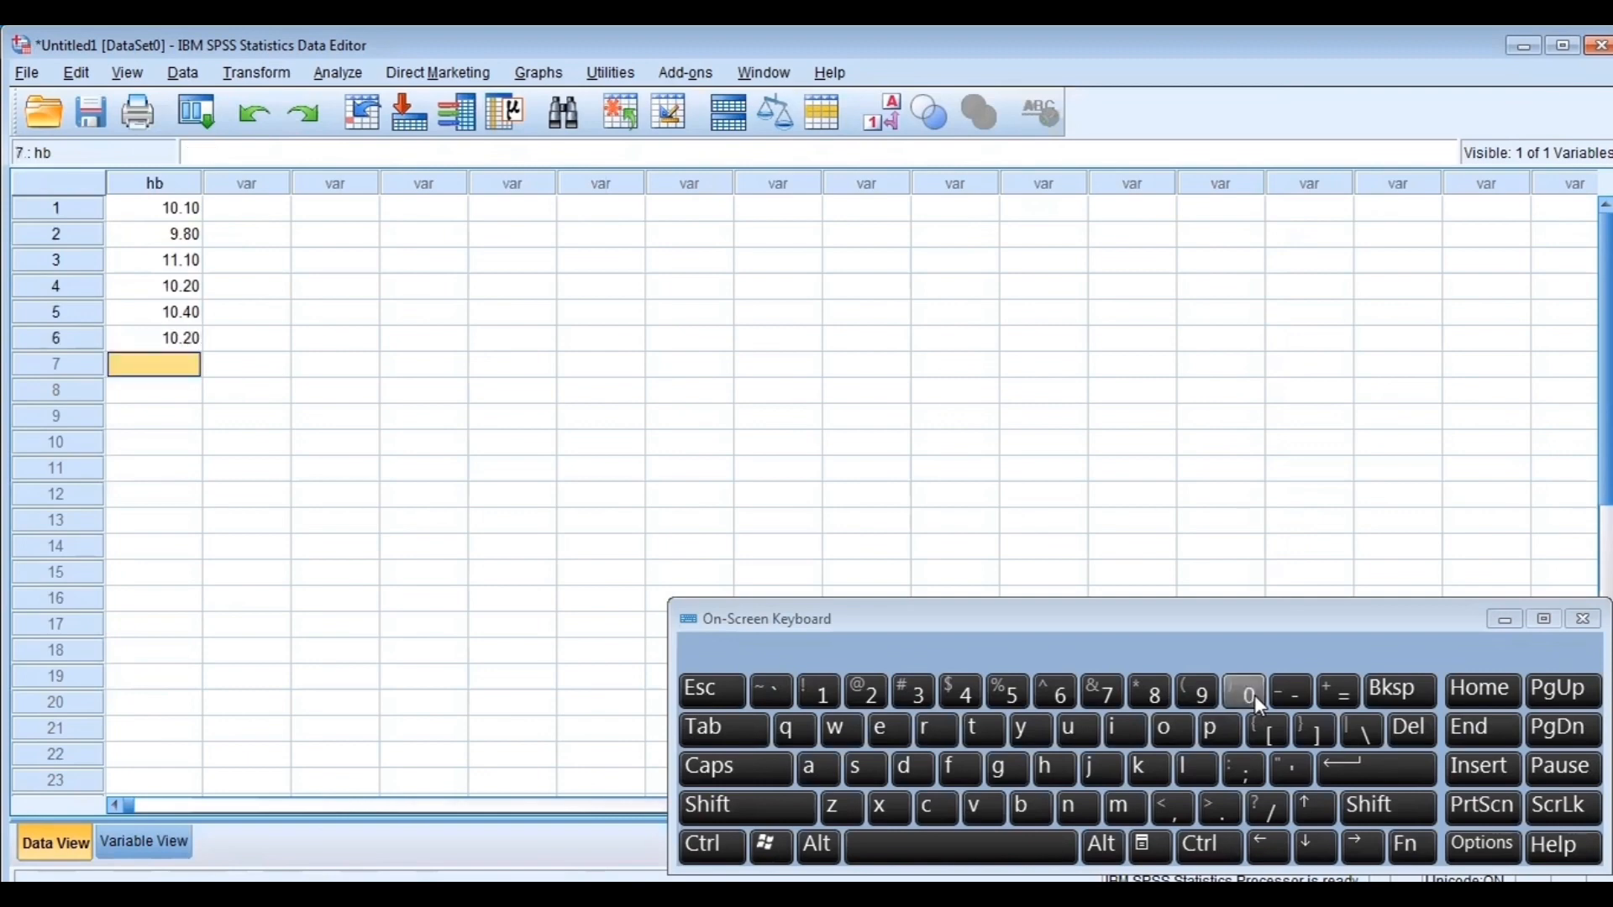
- Enter the hb values 12.5, 11.4 and 13.2 for cases 7 to 9
text(12.)
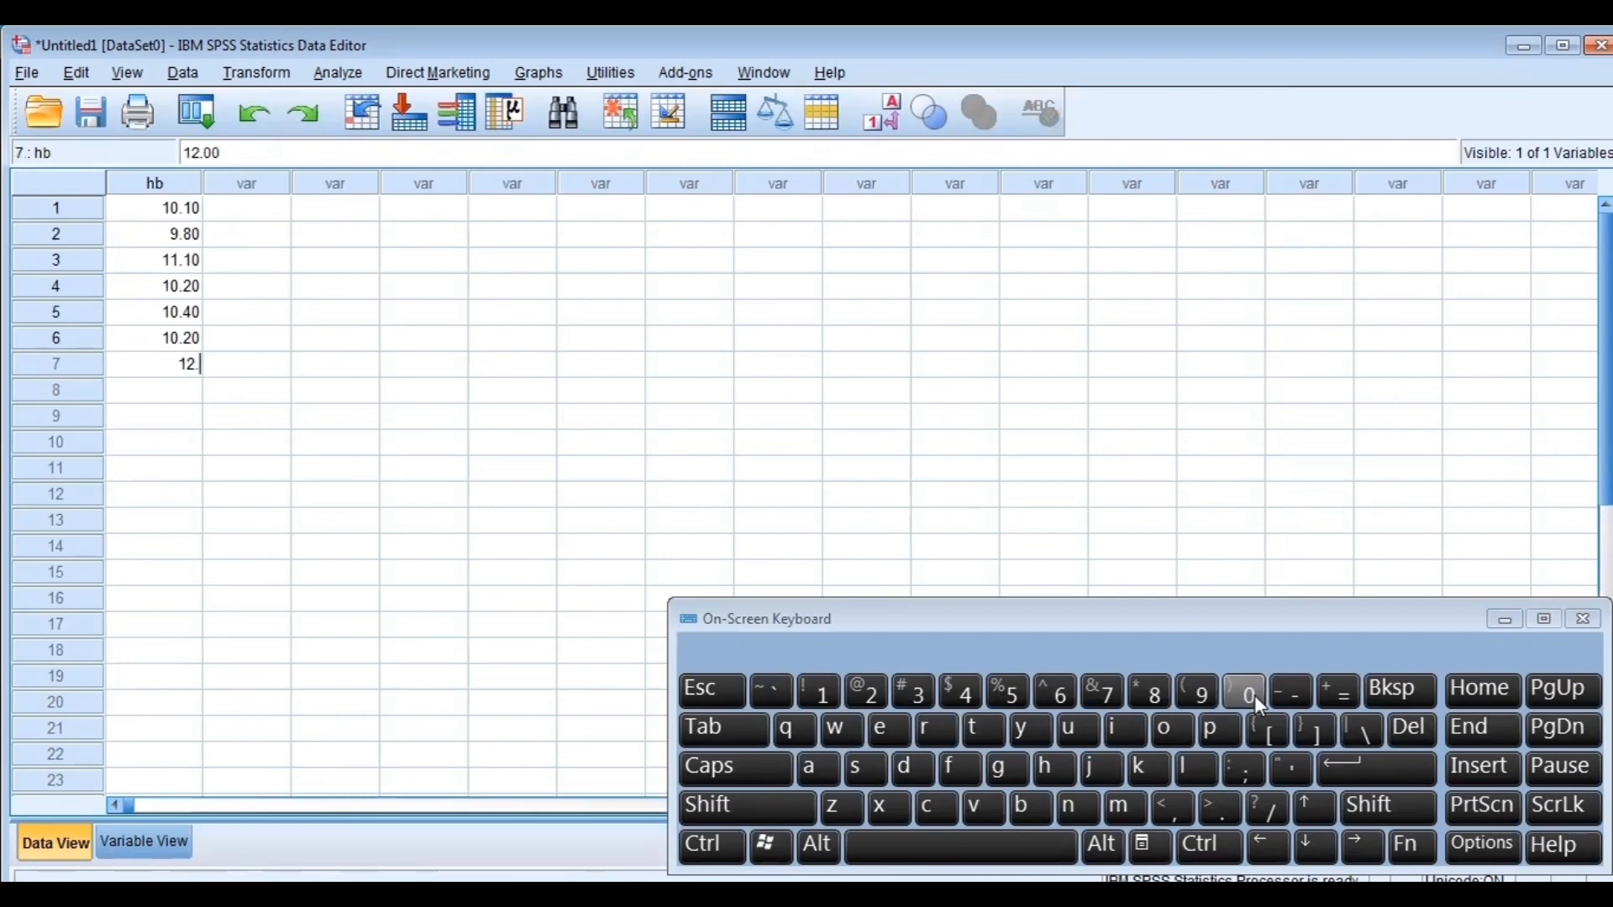
text(5)
key(Return)
text(11.4)
key(Return)
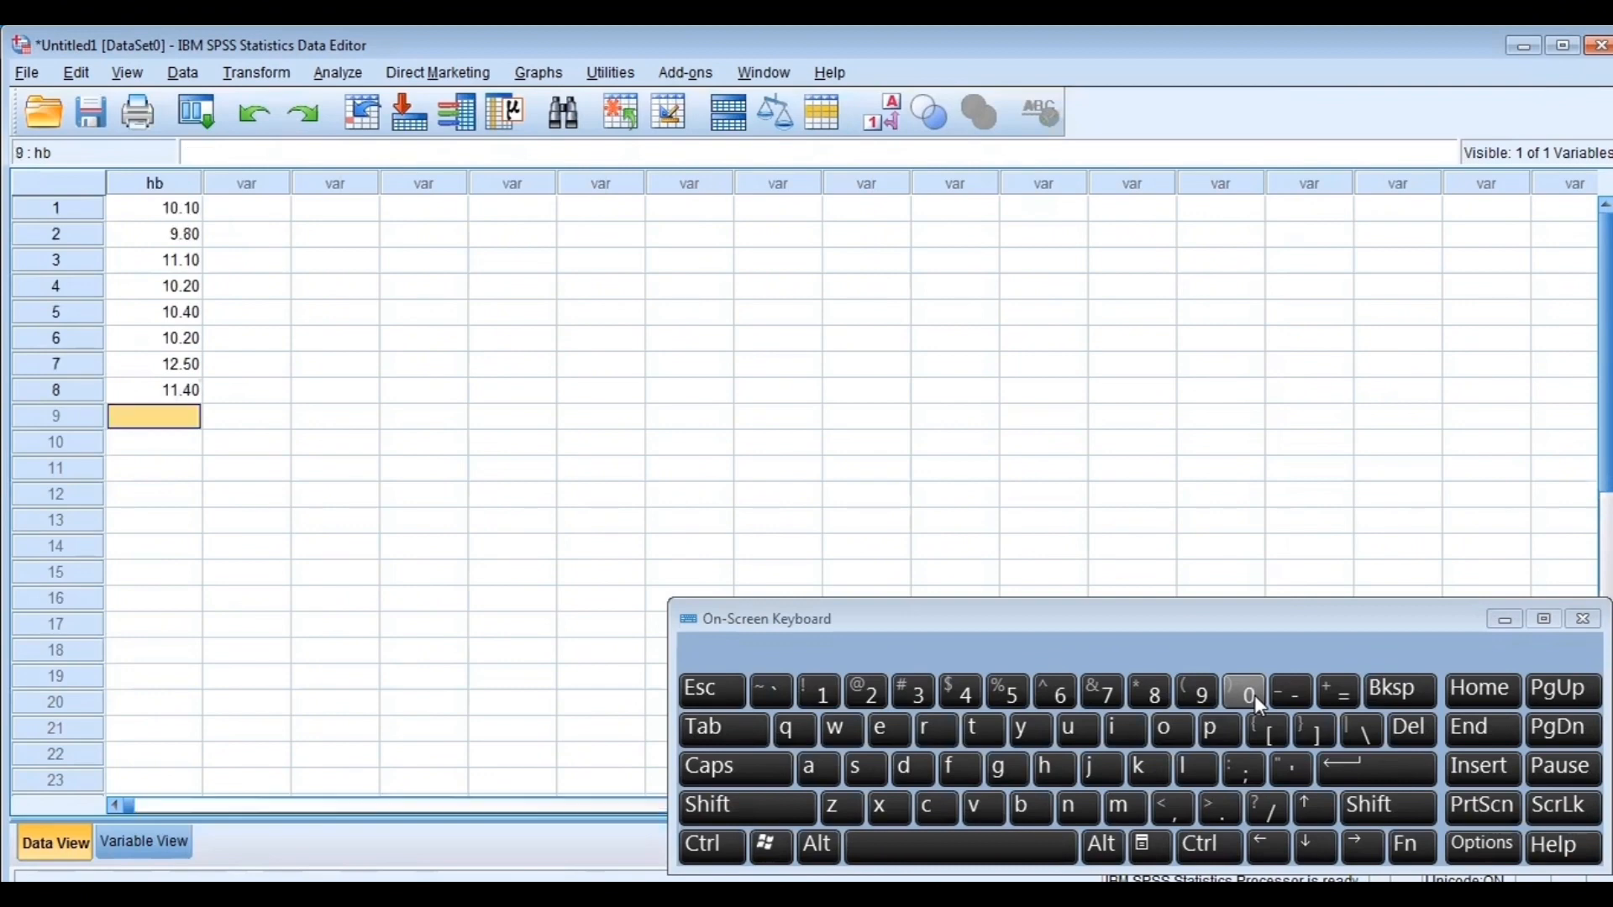
text(13.)
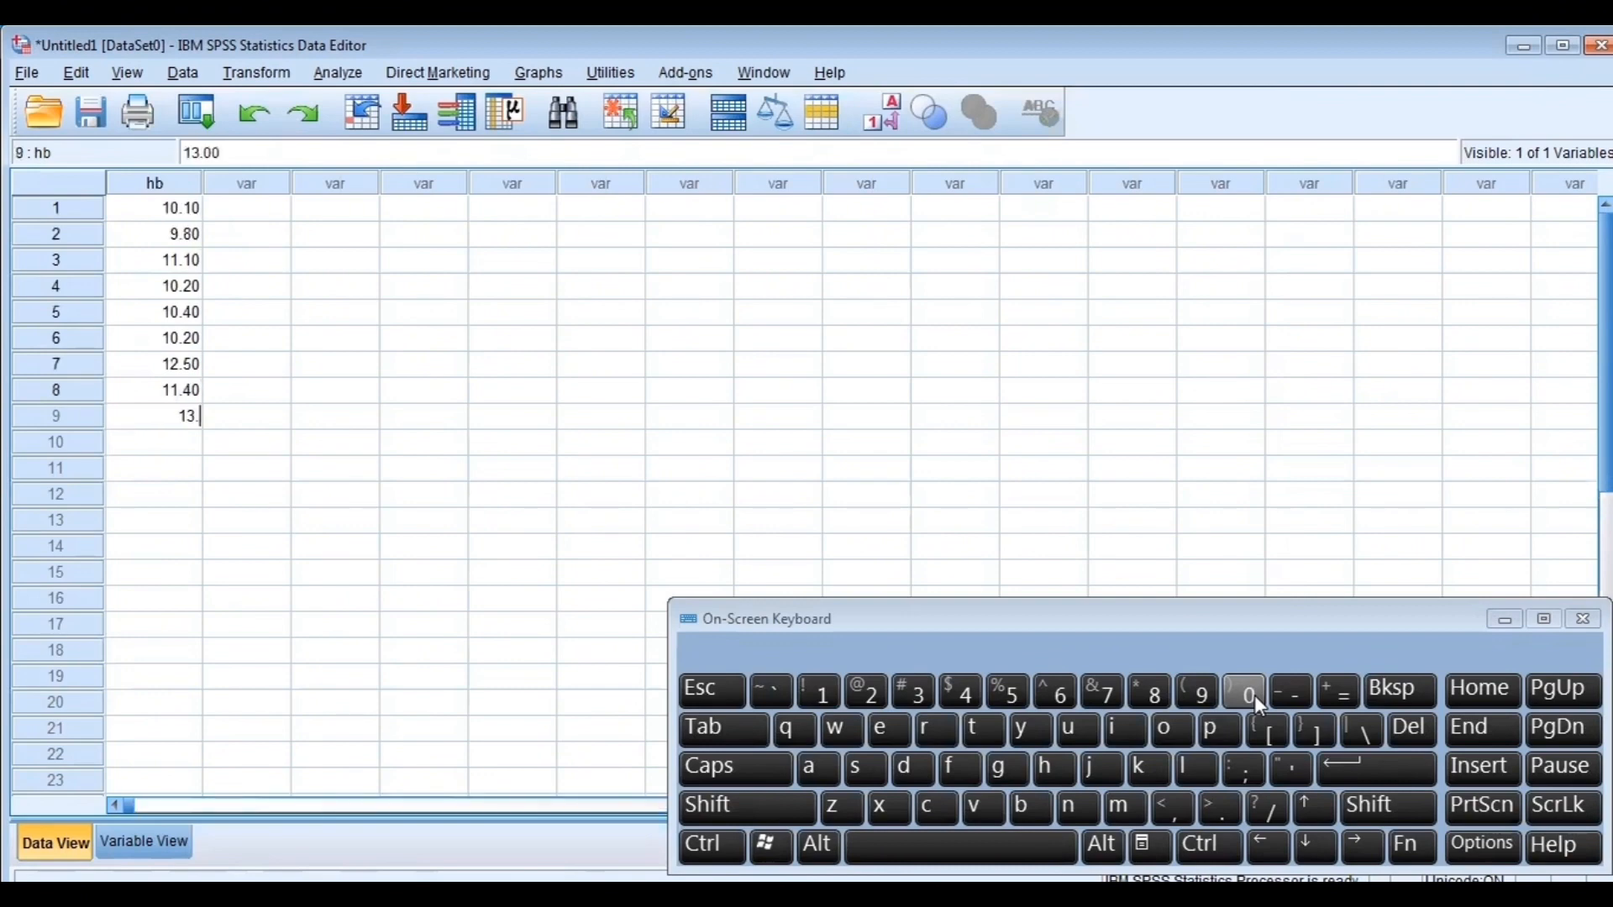
text(2)
key(Tab)
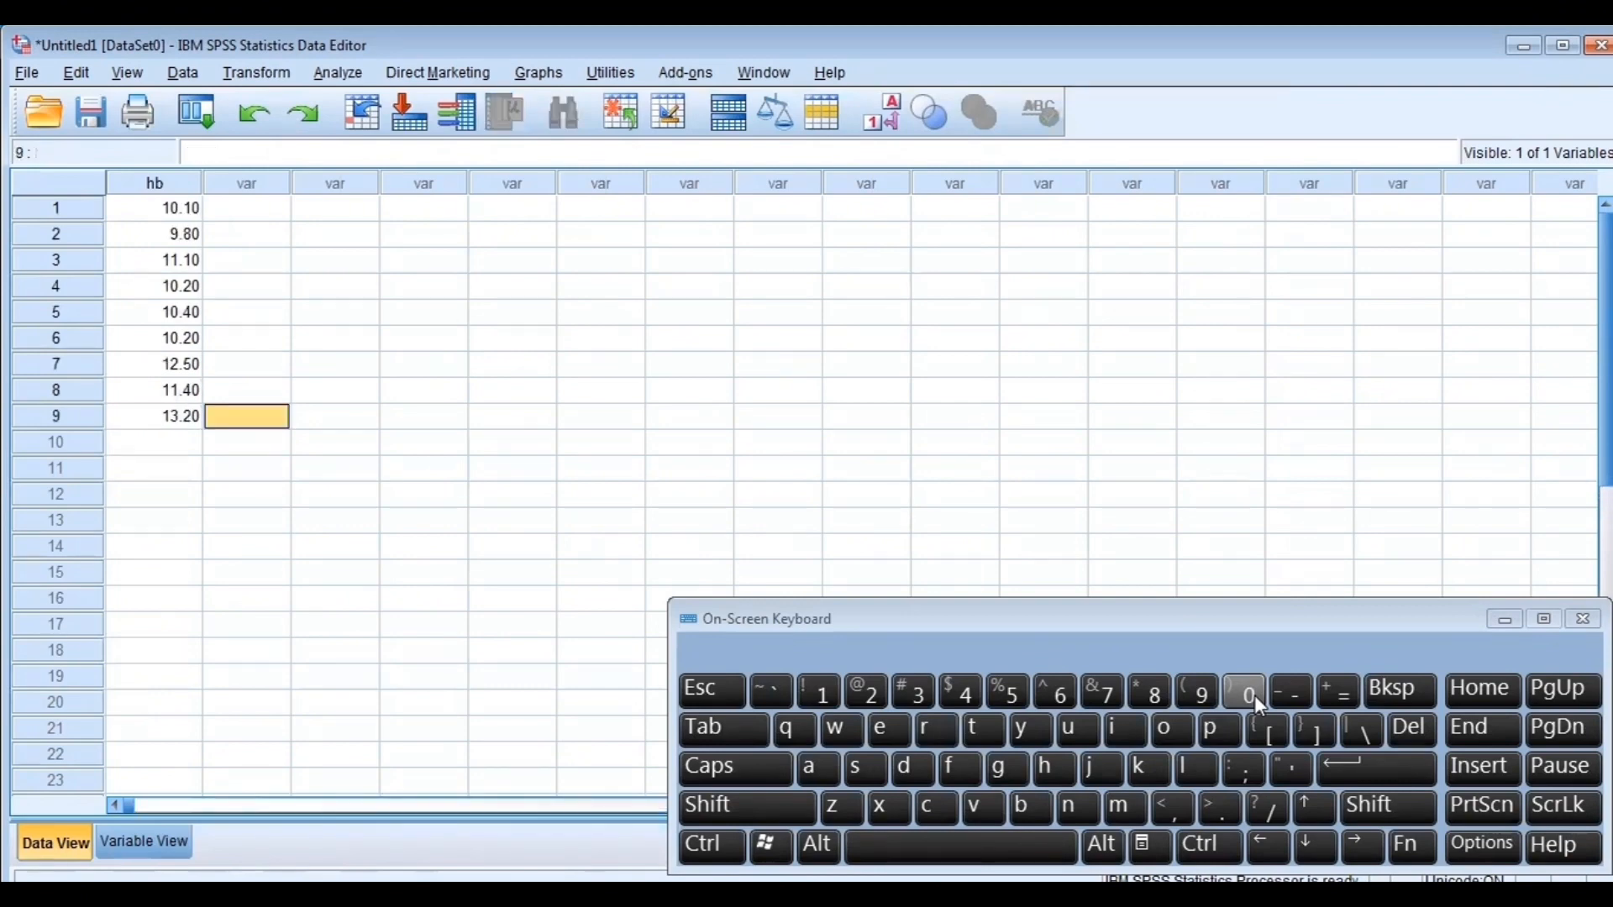
- Enter the hb values 9.2 and 10.1 for cases 10 and 11
text(9)
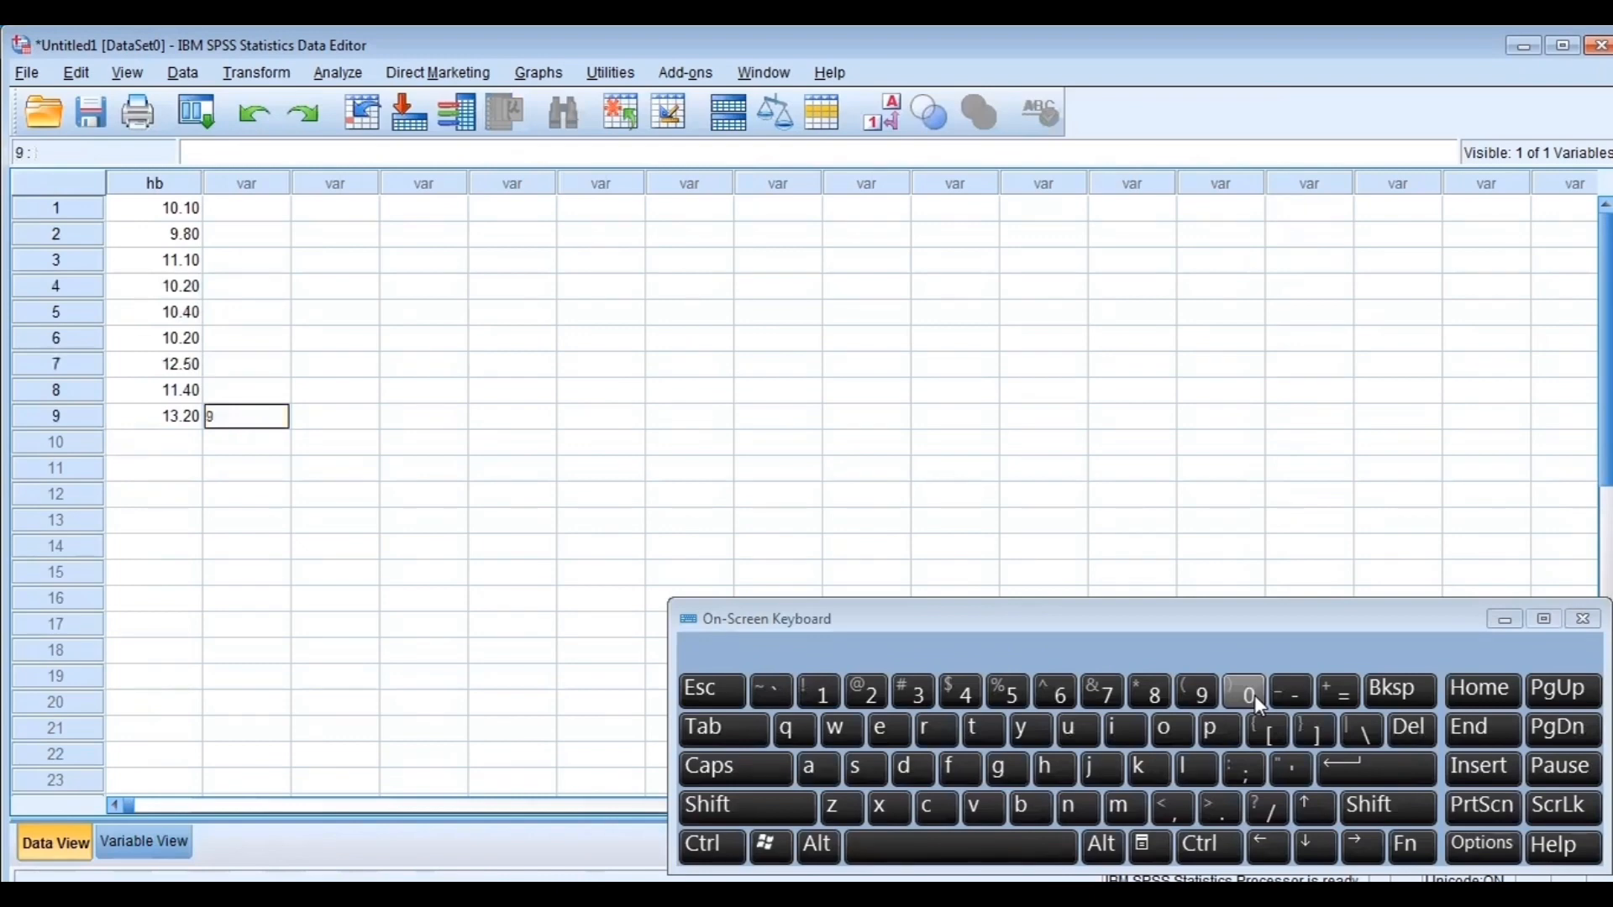
key(BackSpace)
key(Return)
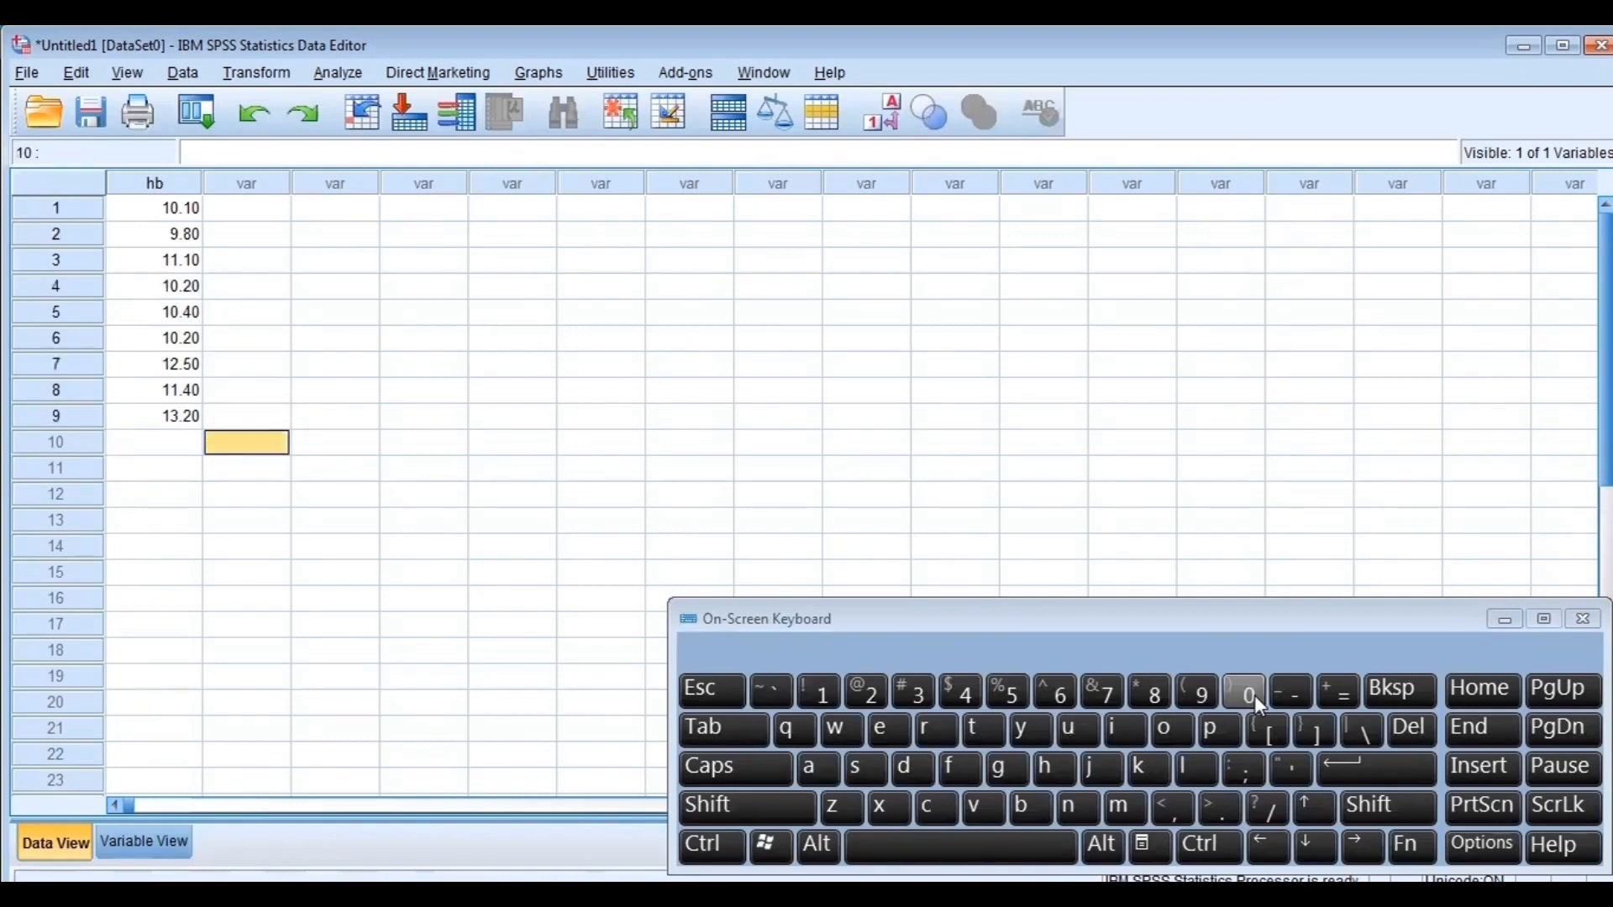
key(Left)
text(9.)
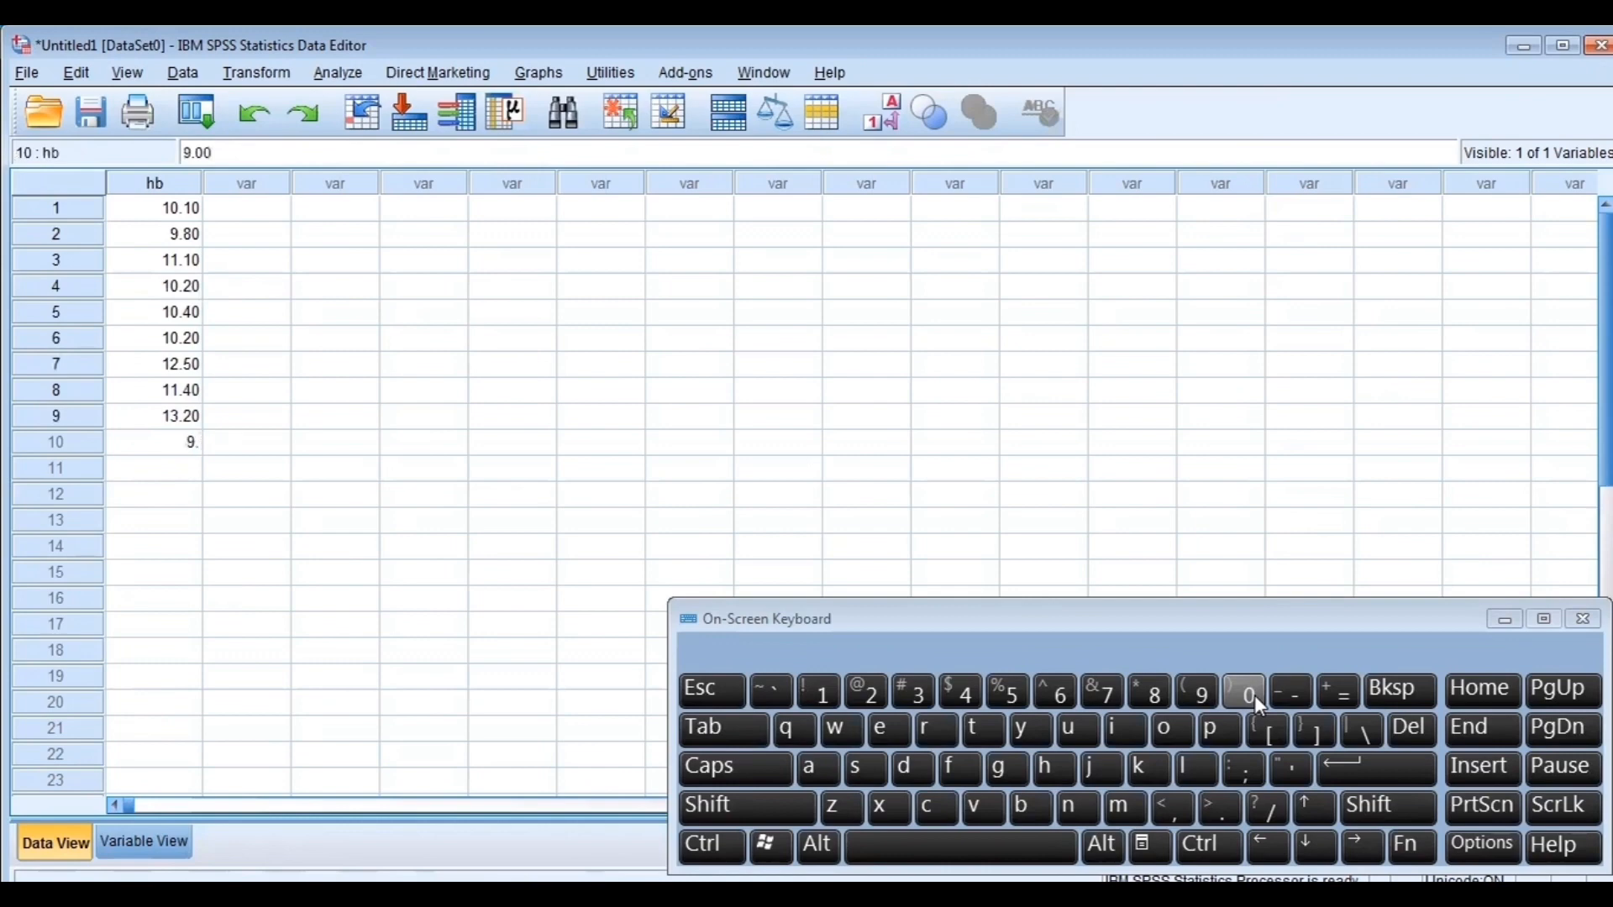
text(2)
key(Return)
text(10.1)
key(Return)
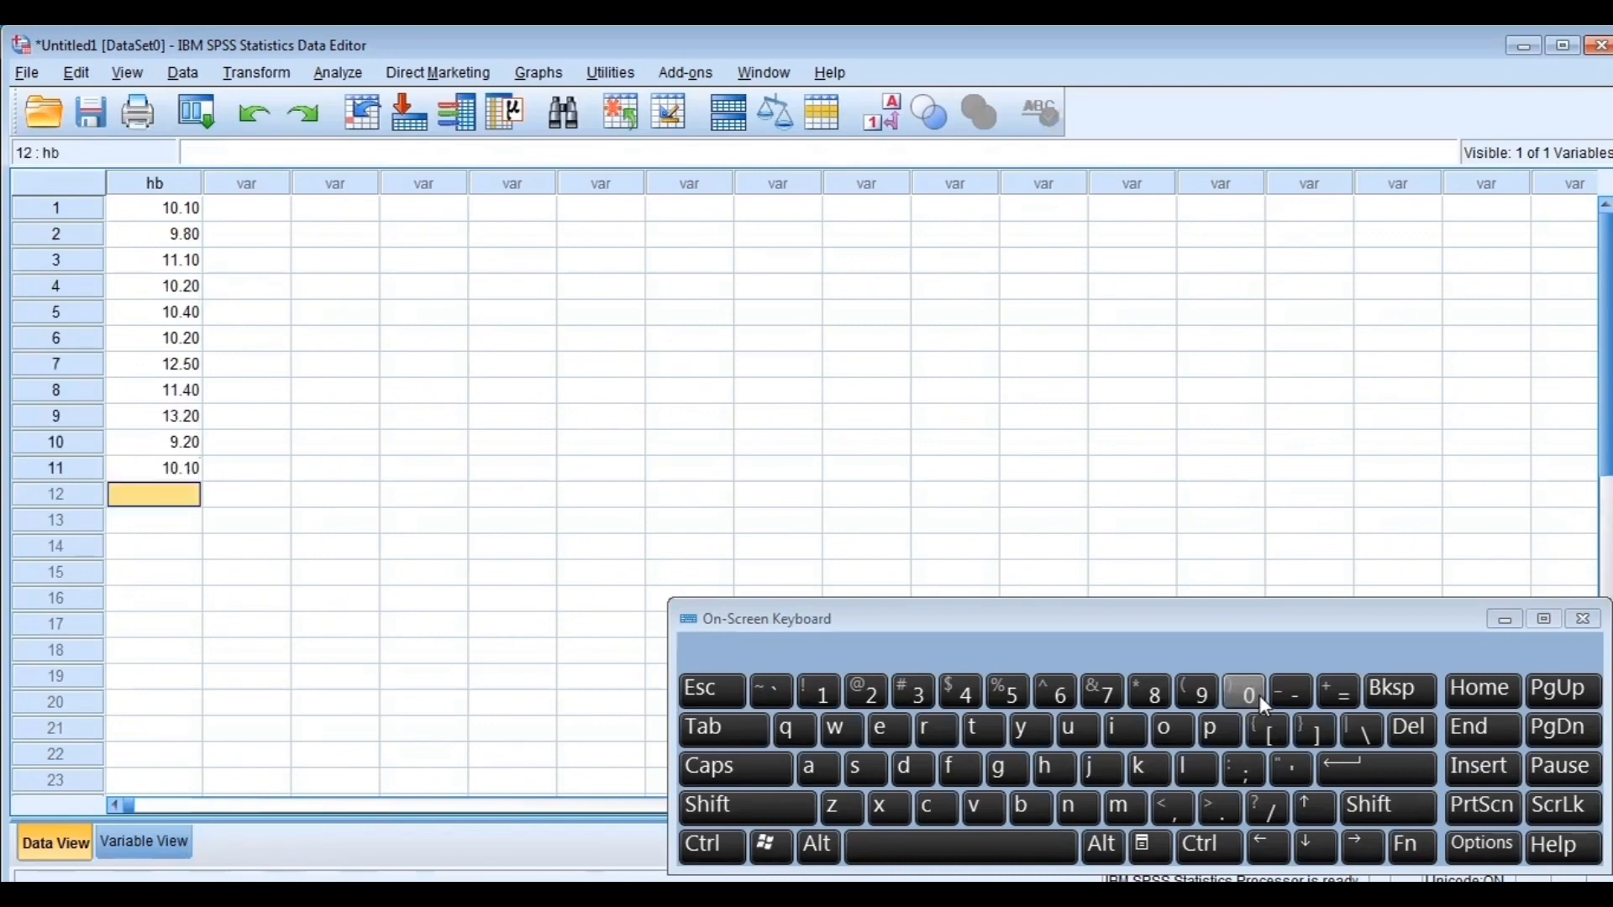
- Enter the hb values 10.1, 10.2 and 10.2 for cases 12 to 14
text(10.)
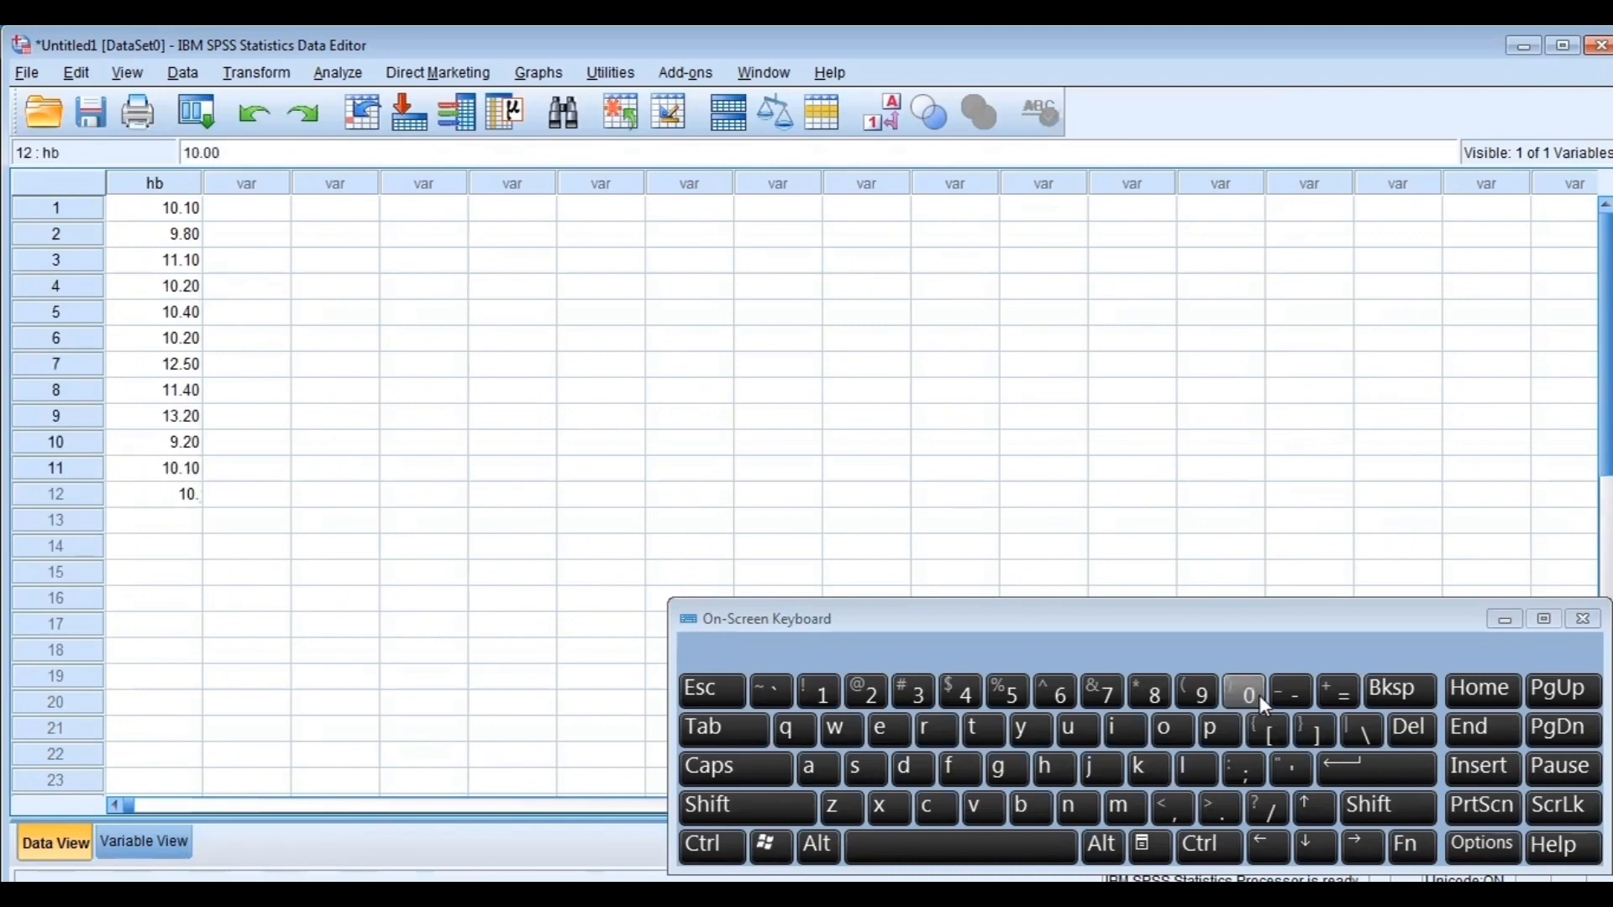
text(1)
key(Return)
text(10.2)
key(Return)
text(10.3)
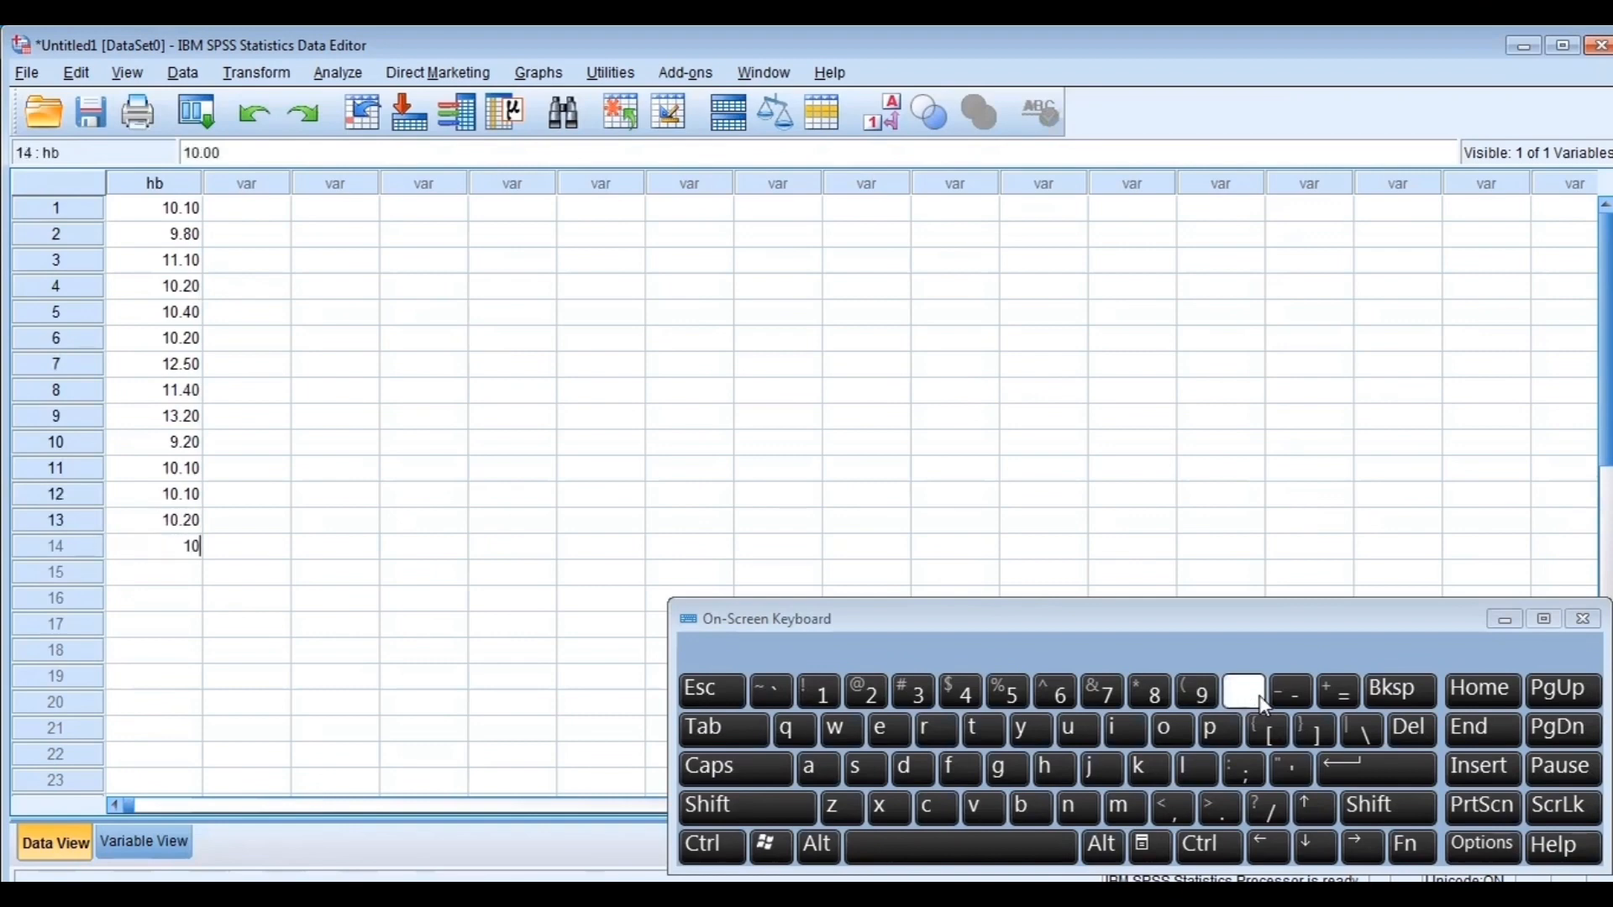
key(Return)
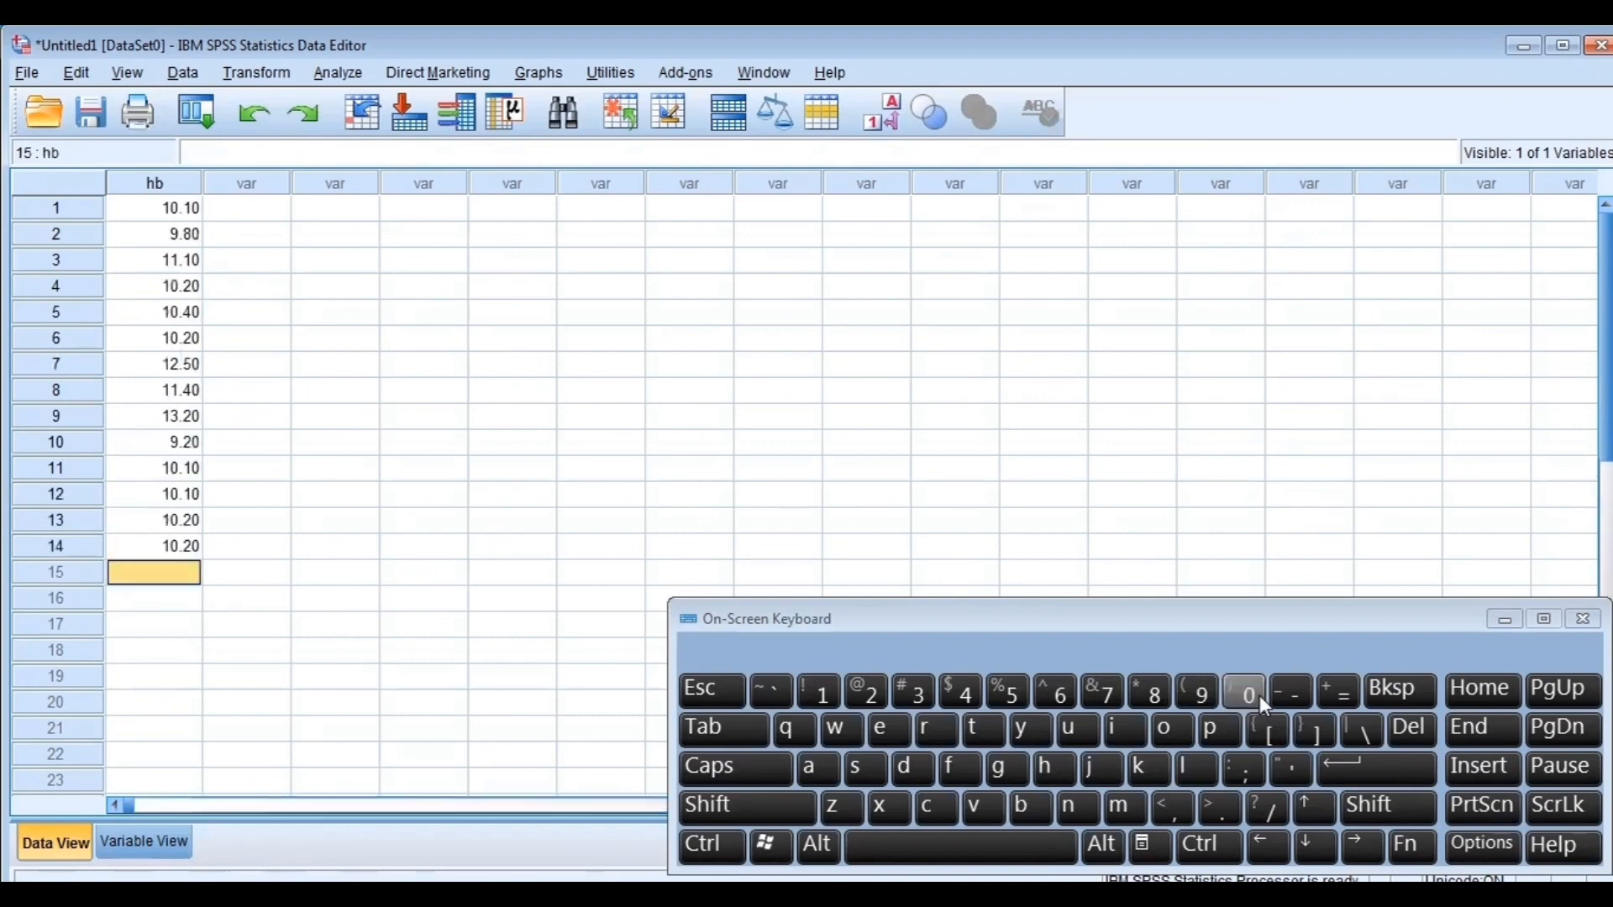
- Enter the hb value 10.2 for each of cases 15 to 18
text(10.2)
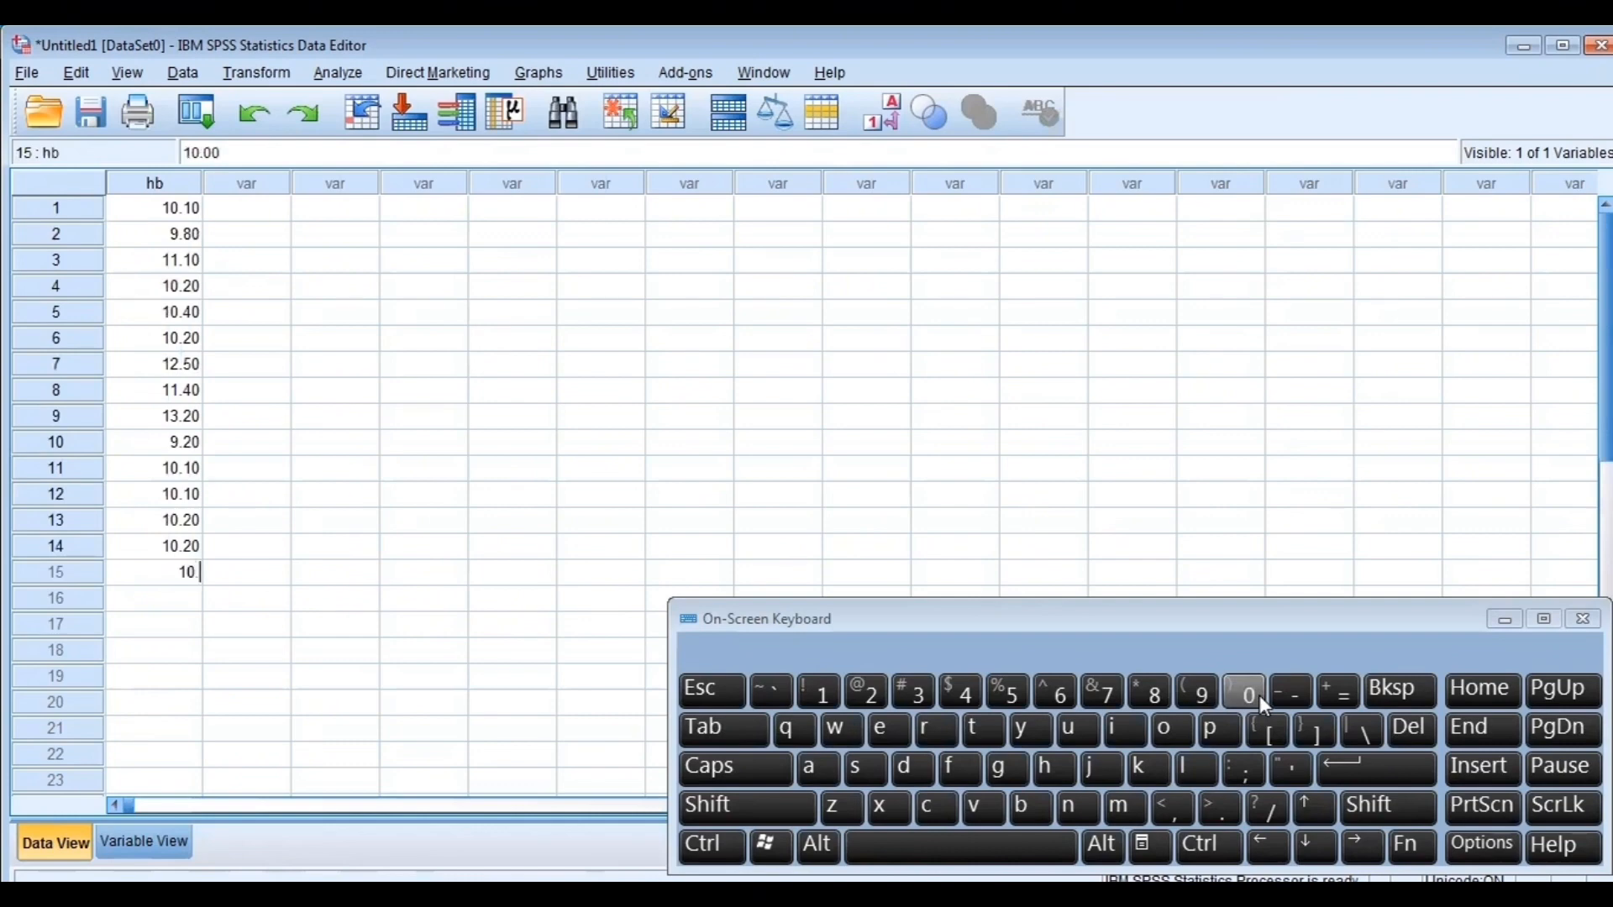
key(Return)
text(10.2)
key(Return)
text(10.)
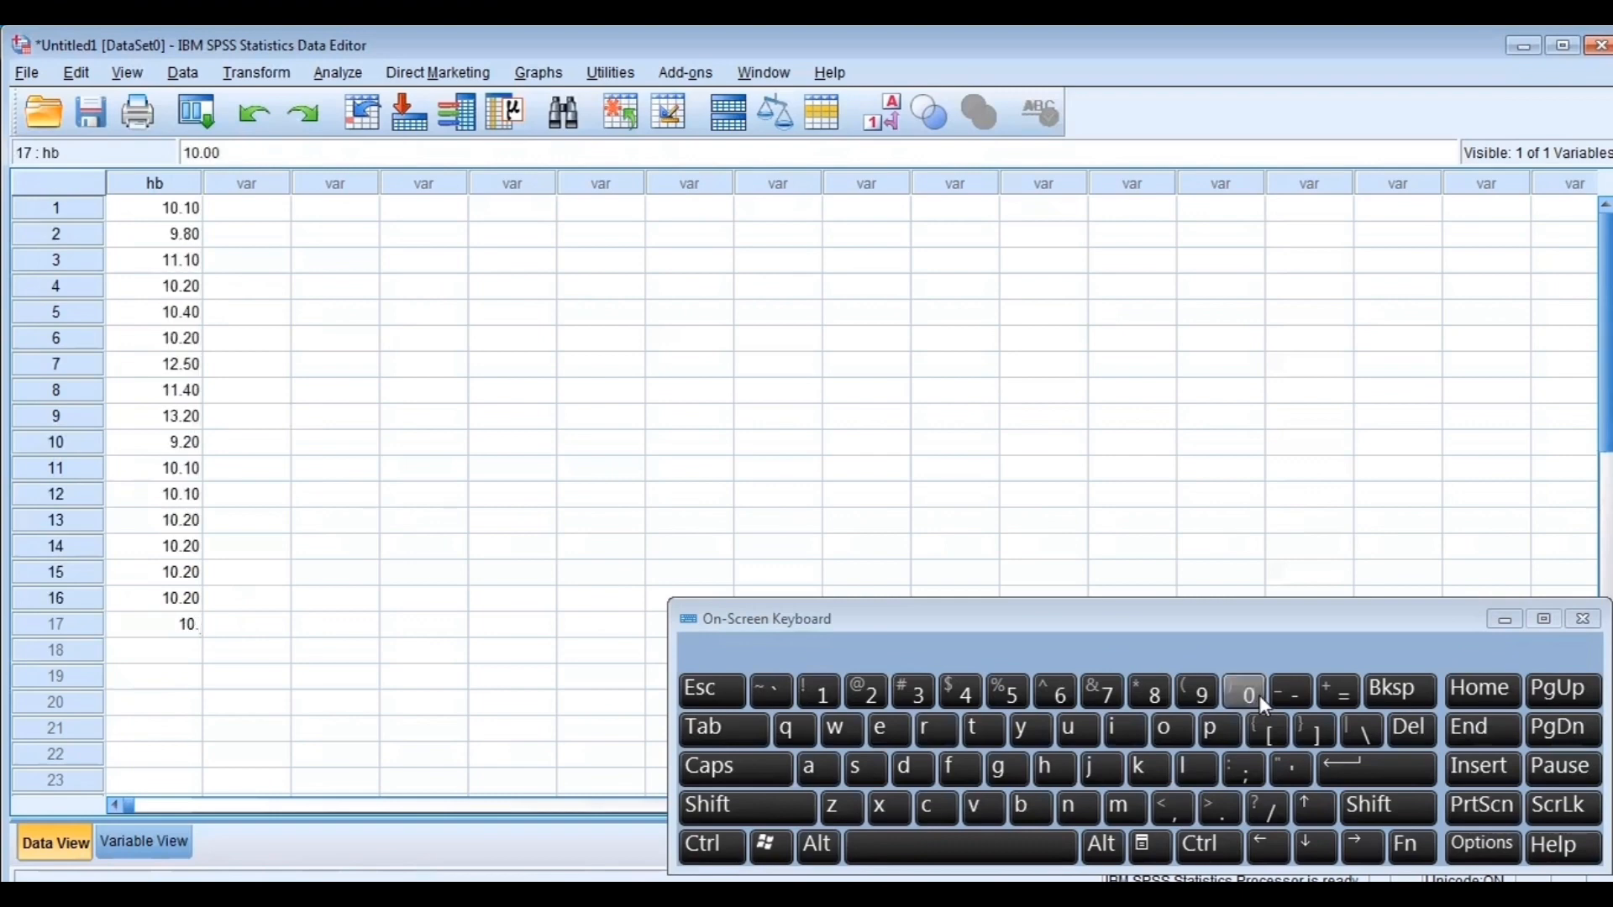
text(2)
key(Return)
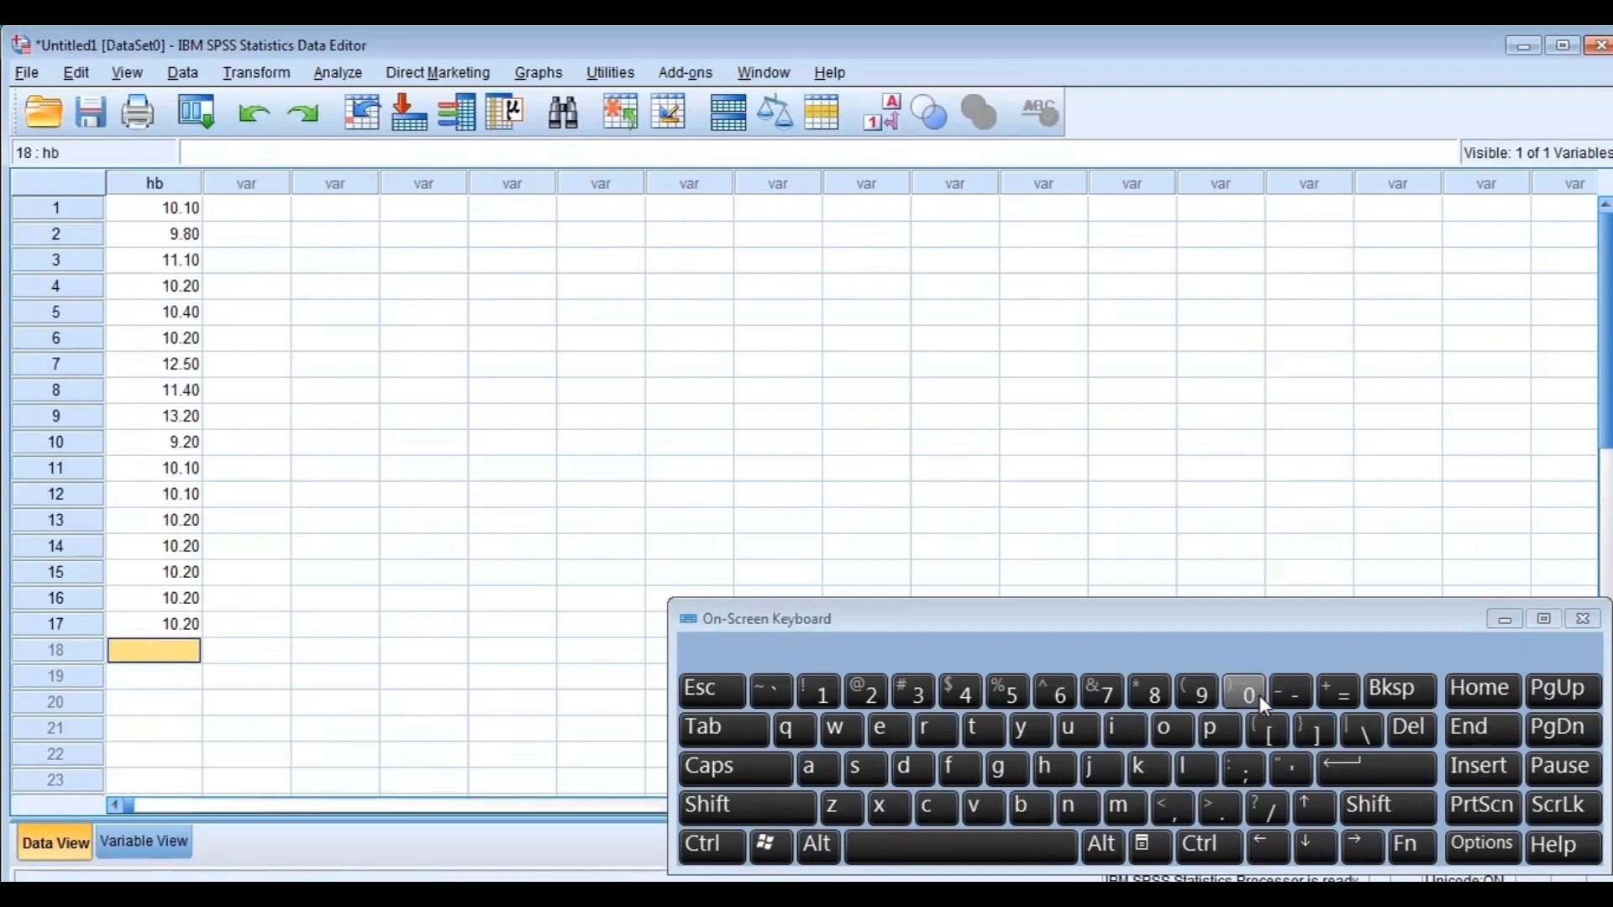
text(10.2)
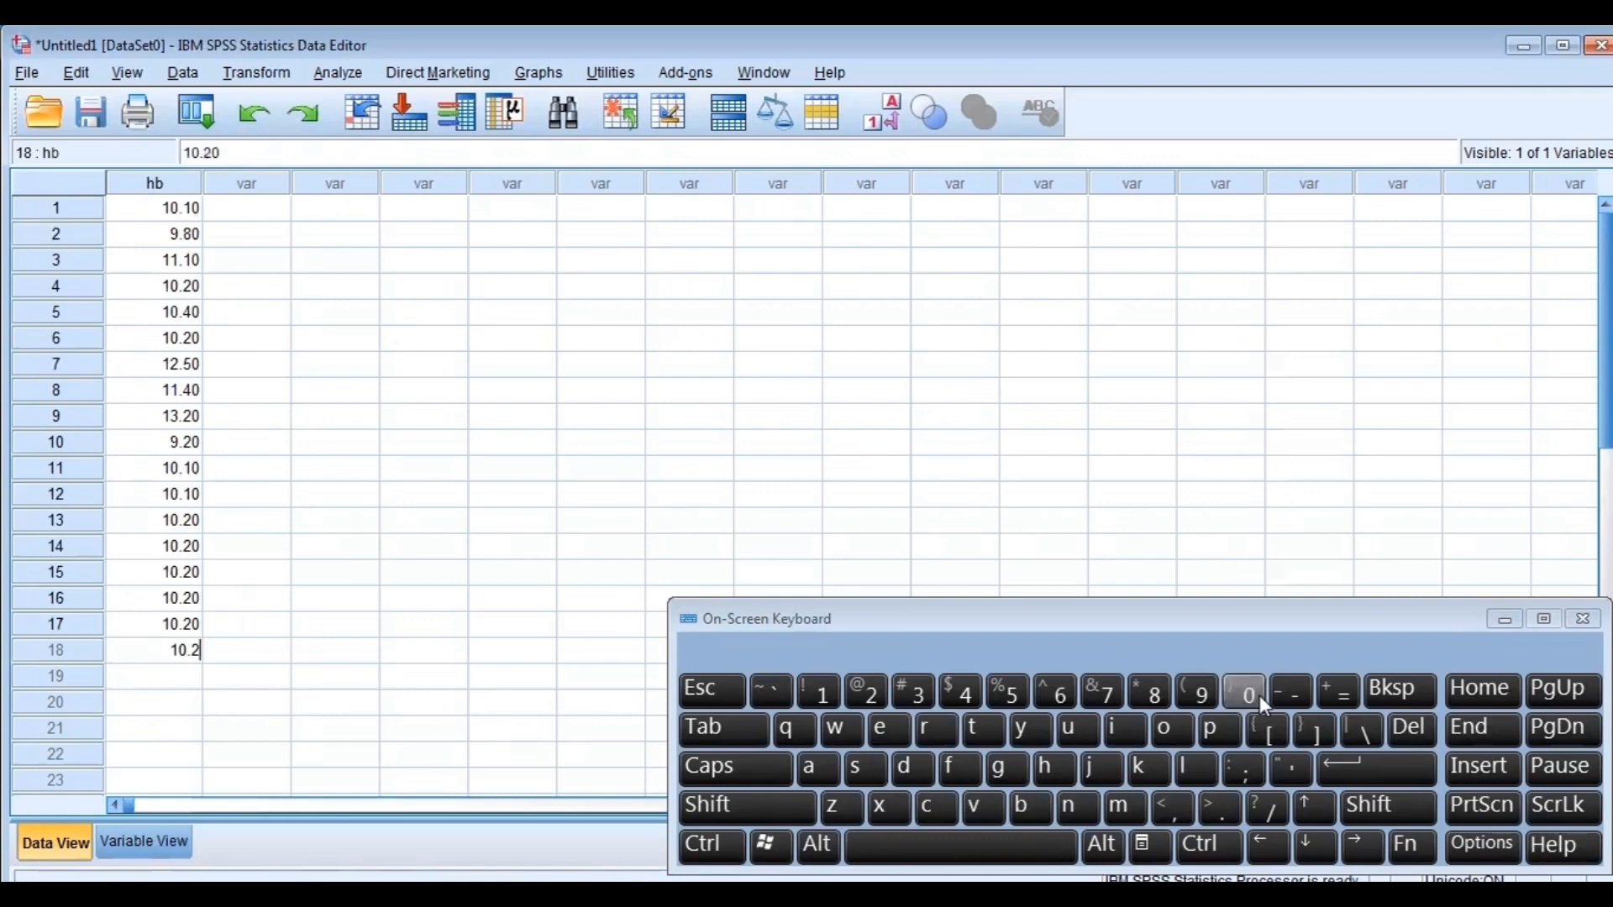
key(Return)
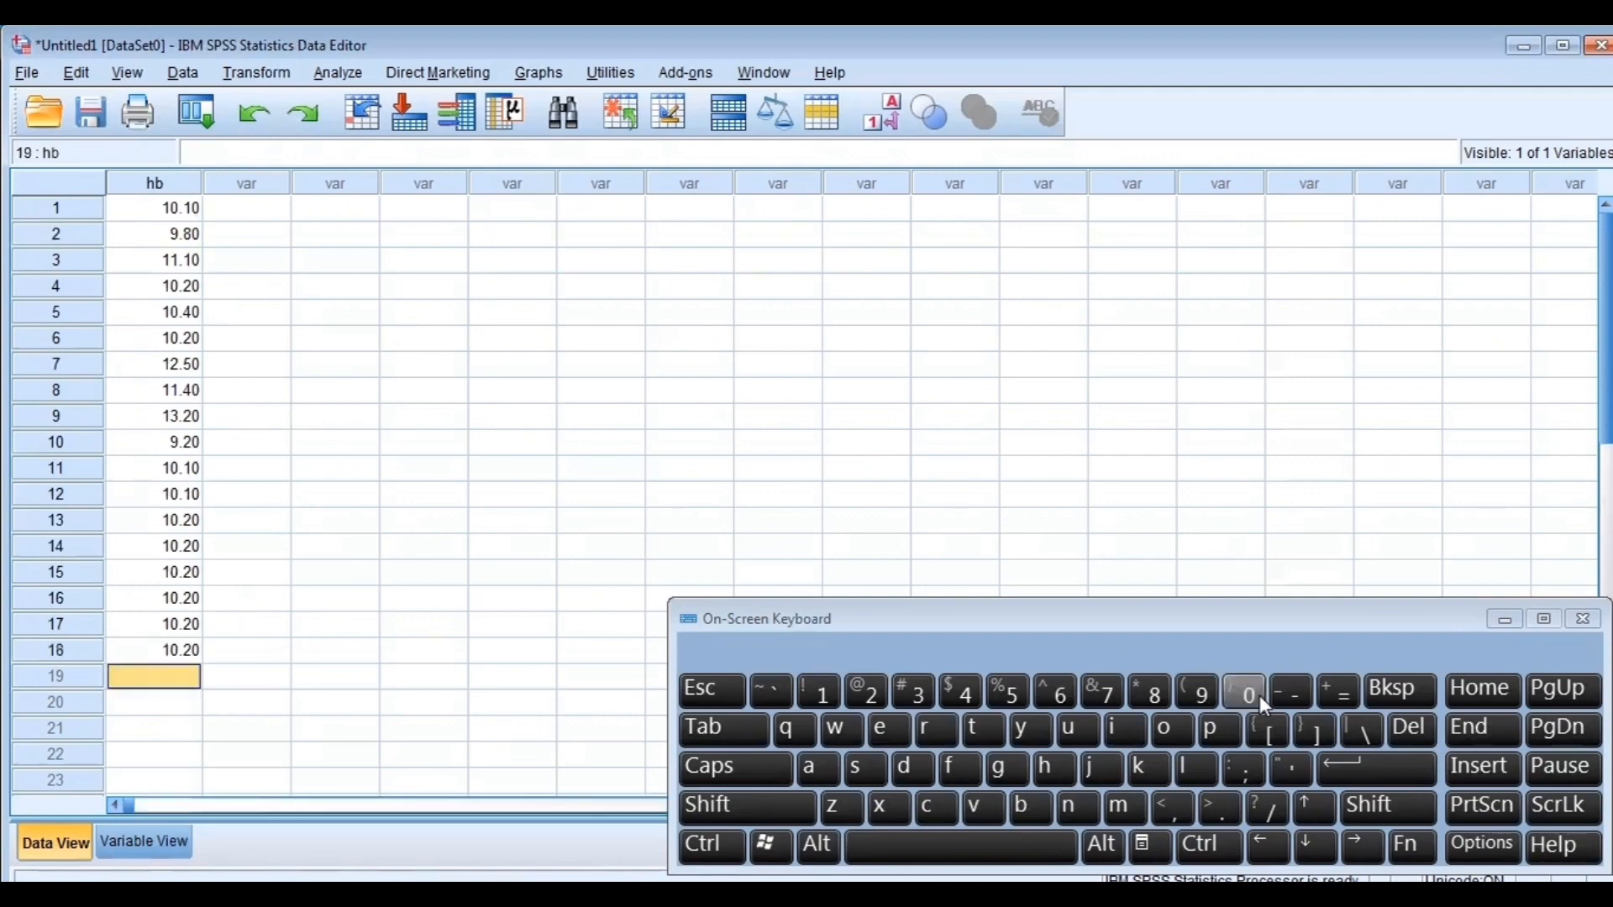
- Enter the hb value 13.2 for cases 19 and 20, and minimize the on-screen keyboard
text(13.)
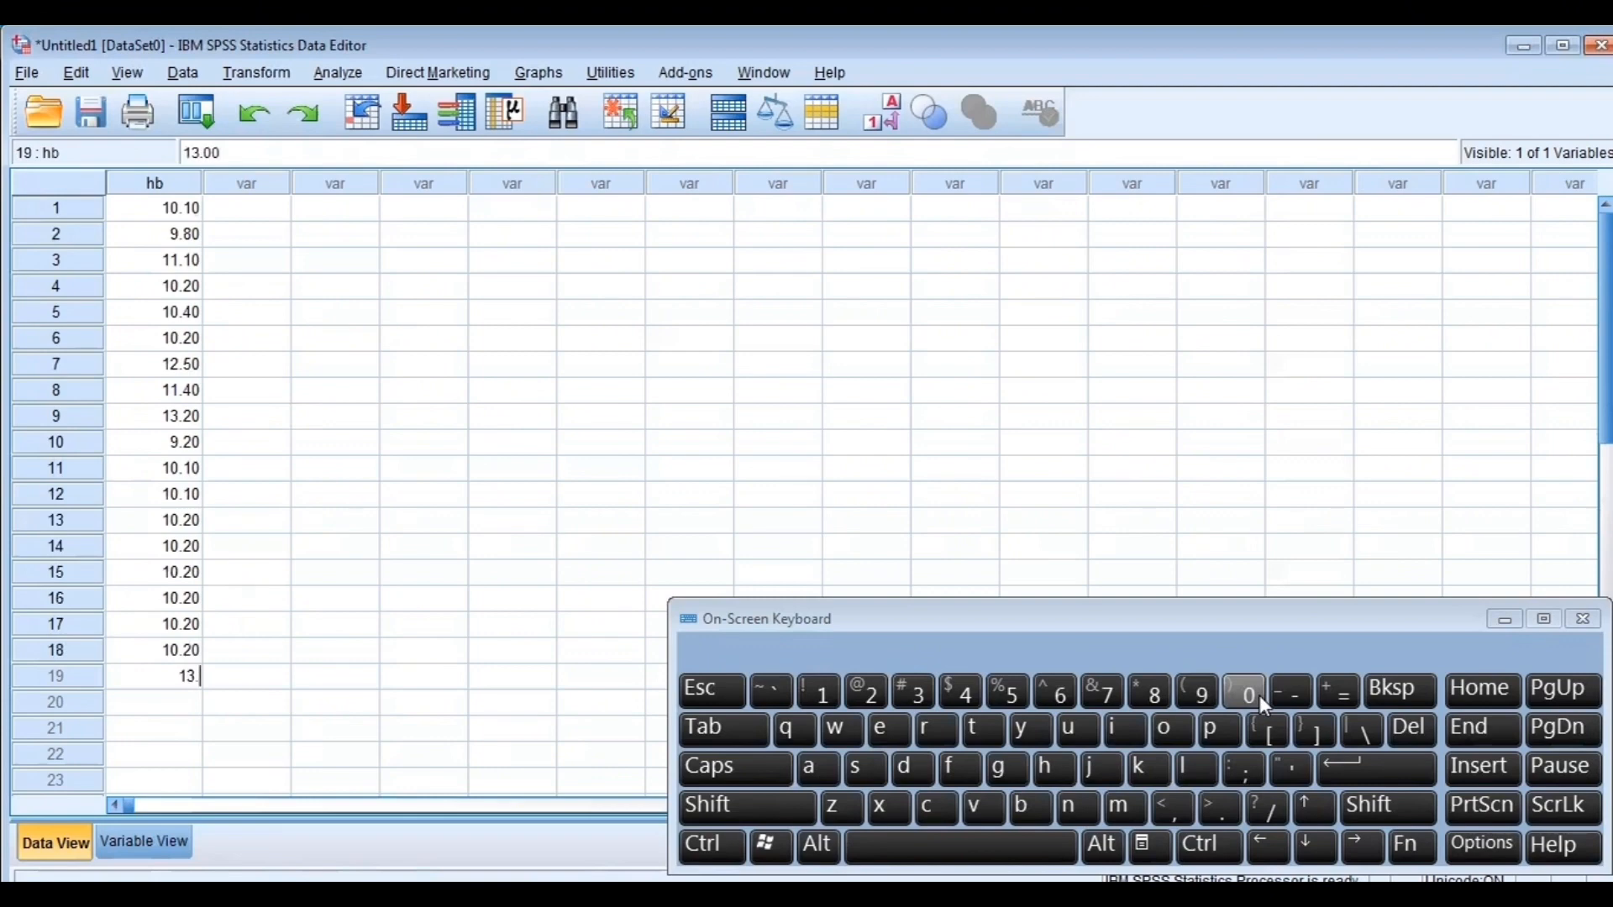
text(2)
key(Return)
text(13.2)
key(Return)
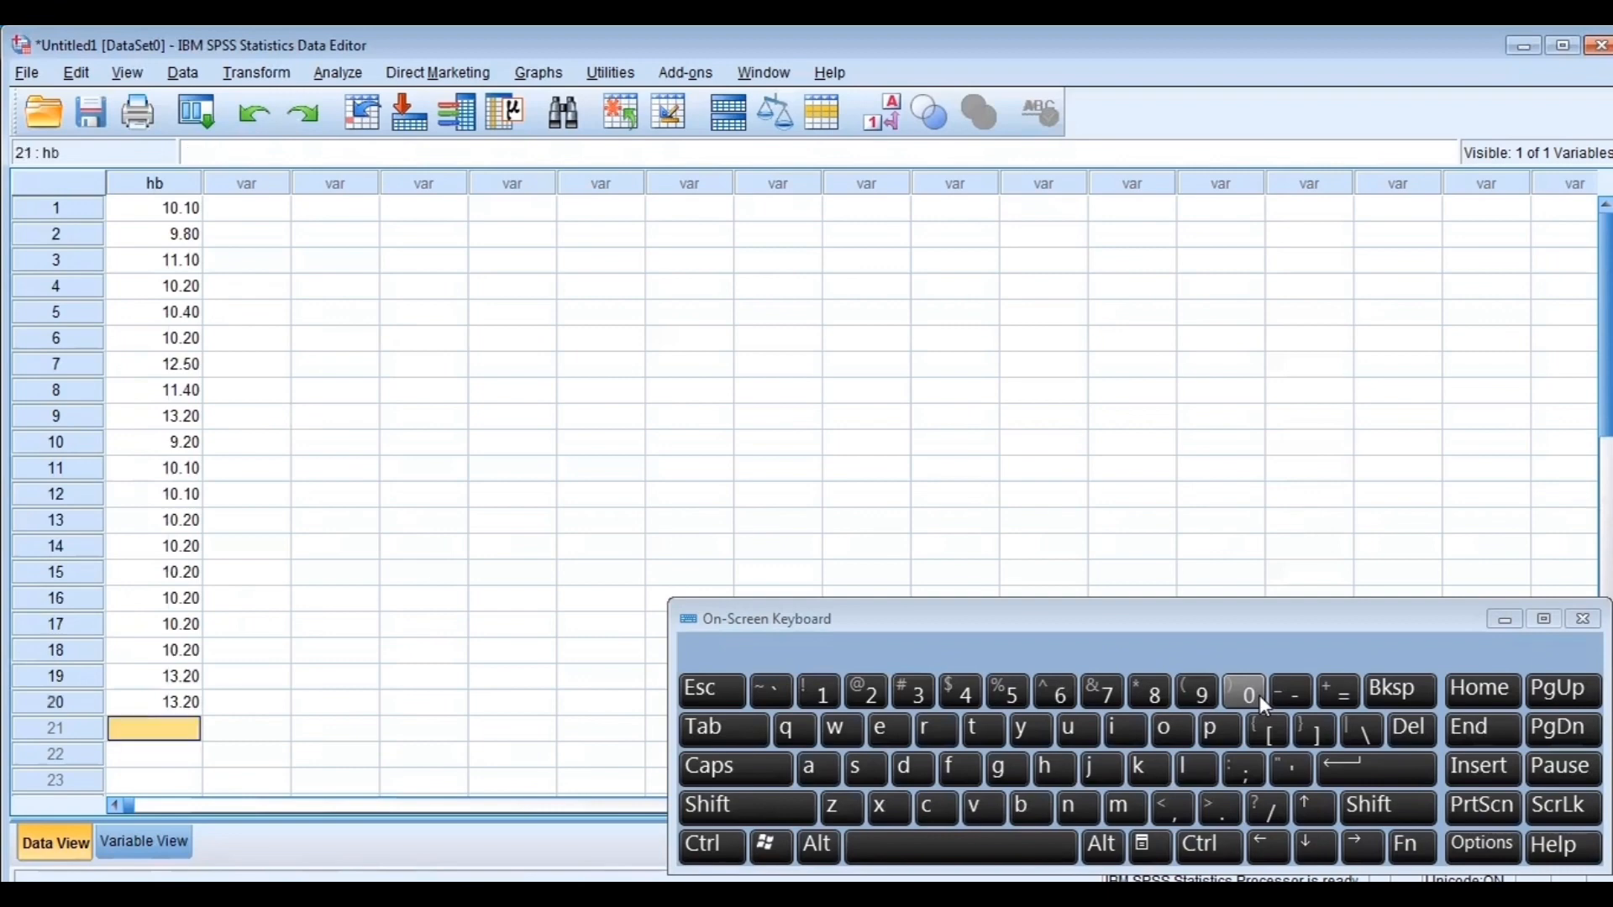
click(1505, 622)
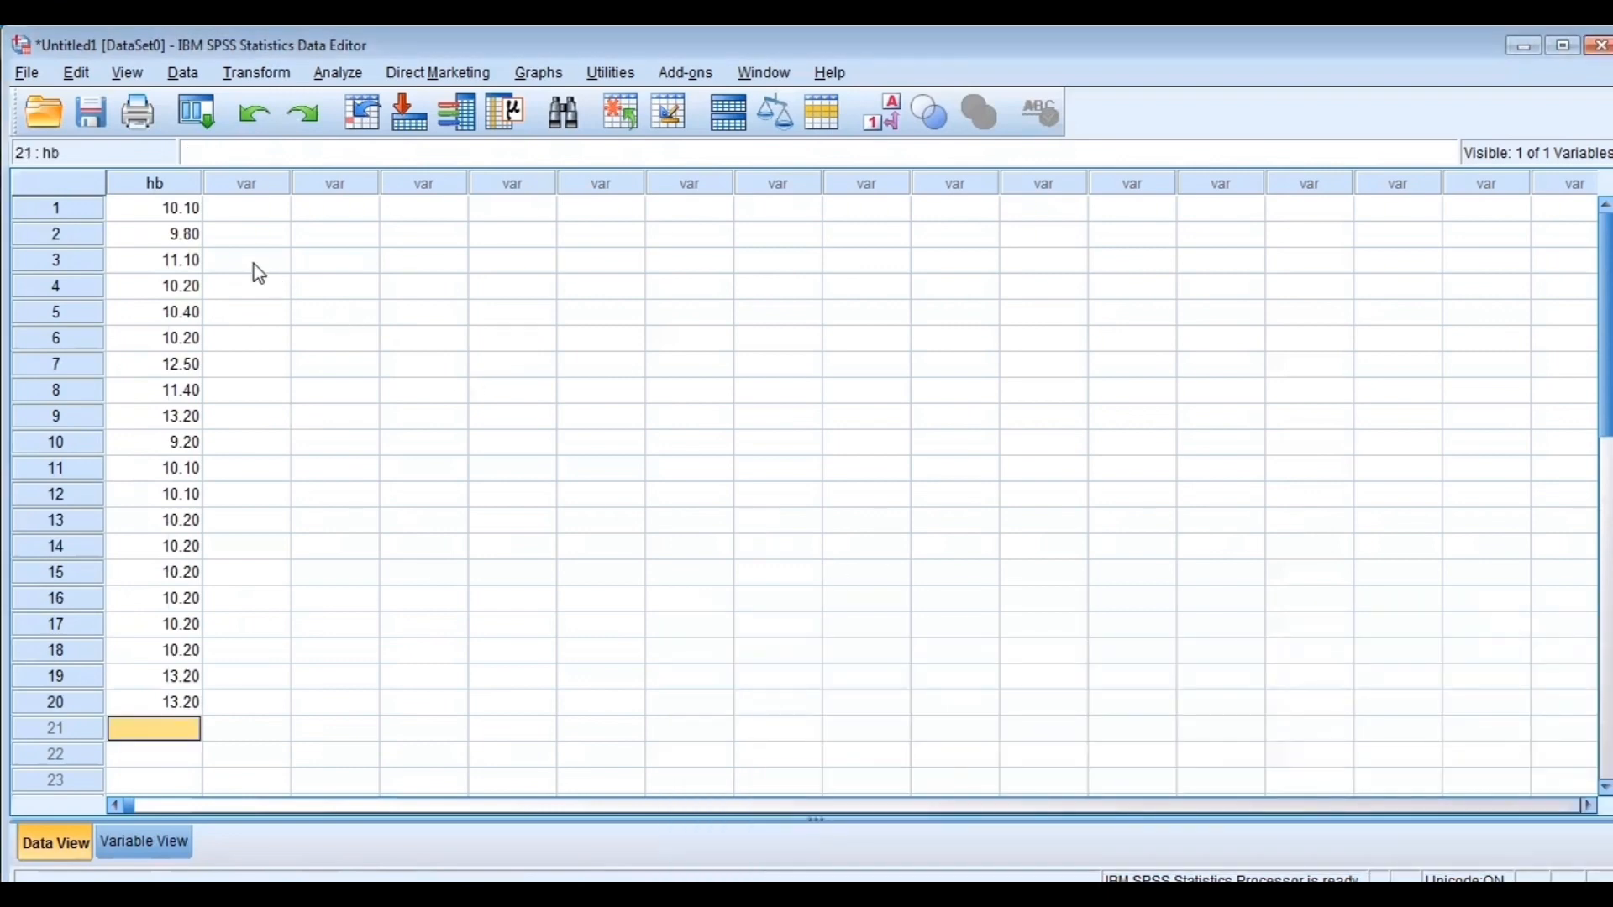
- Start an Explore analysis of descriptive statistics with kadar hb as the dependent variable
click(346, 74)
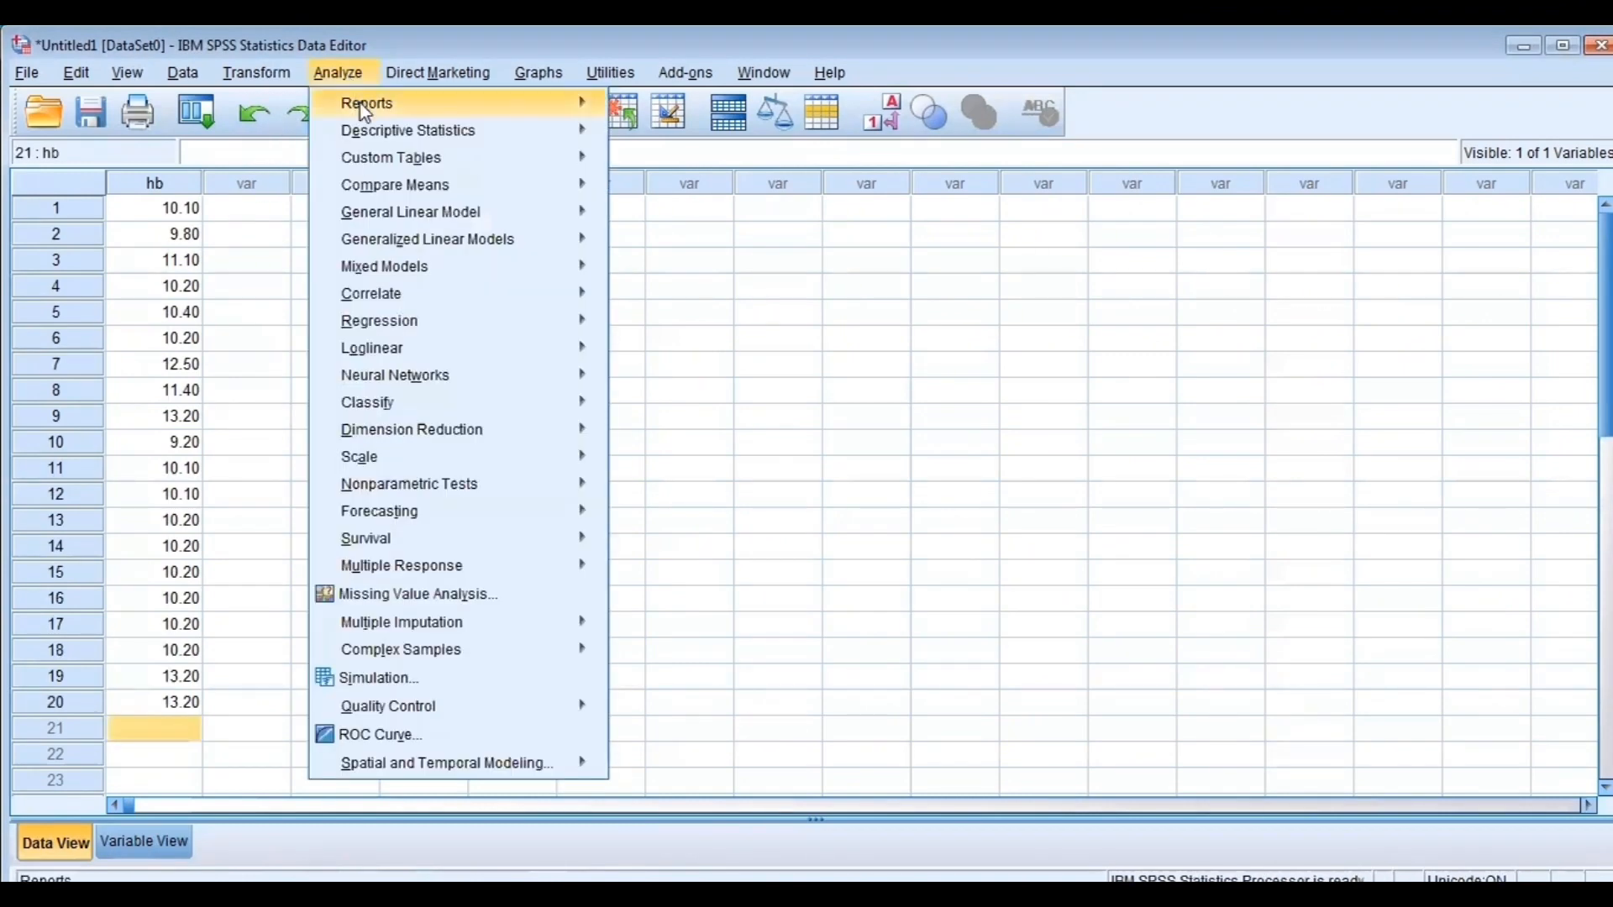
mouse_move(372, 129)
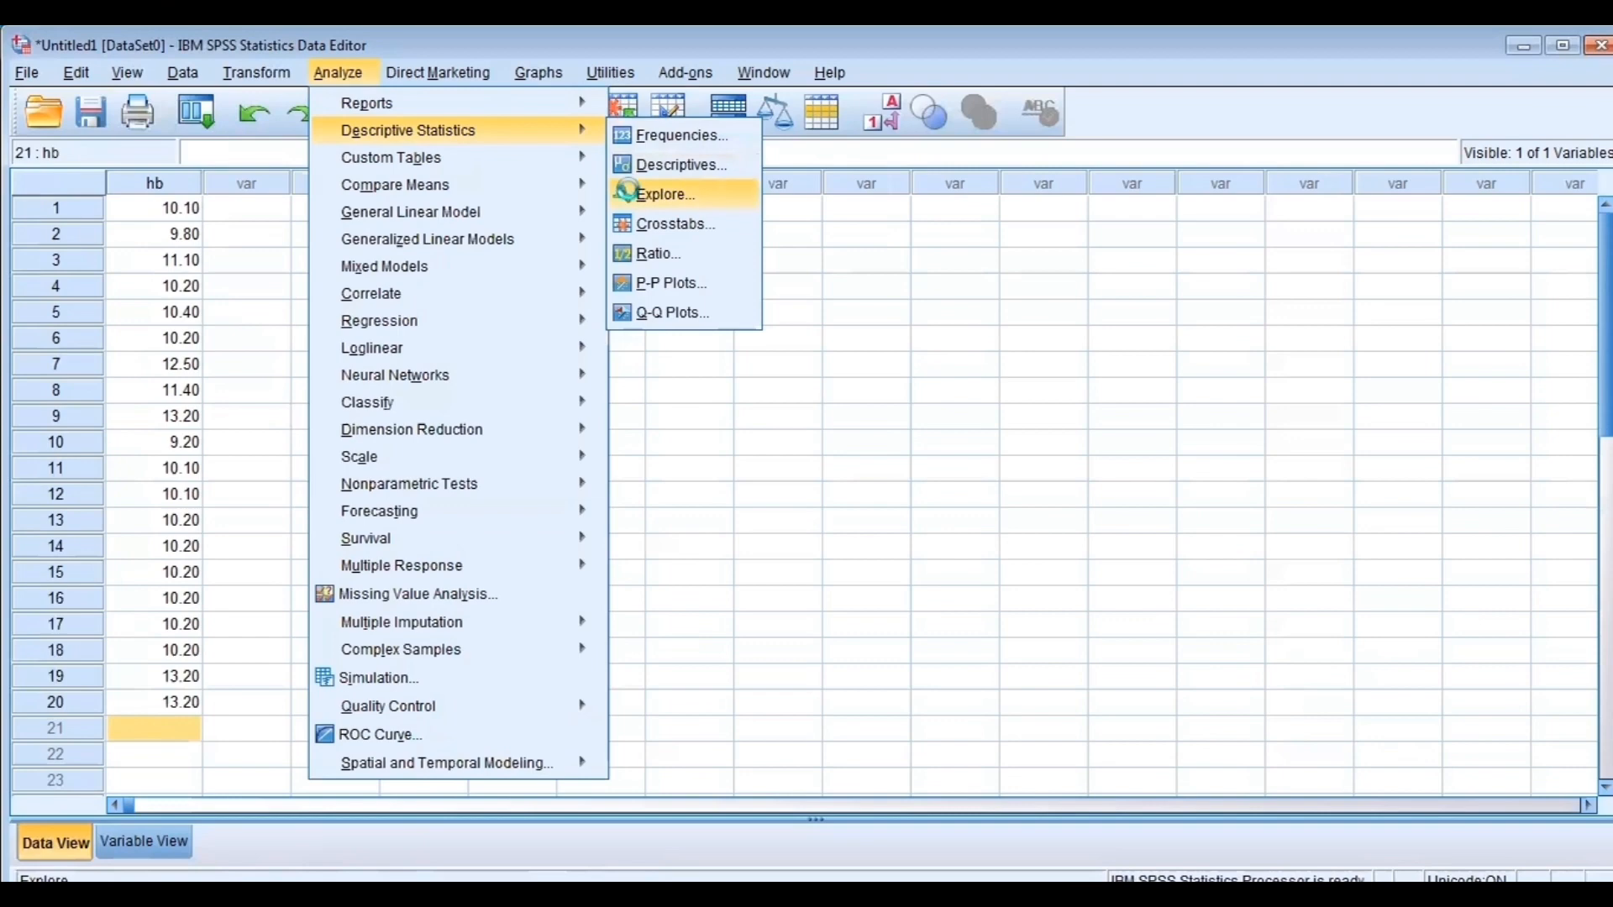
click(634, 196)
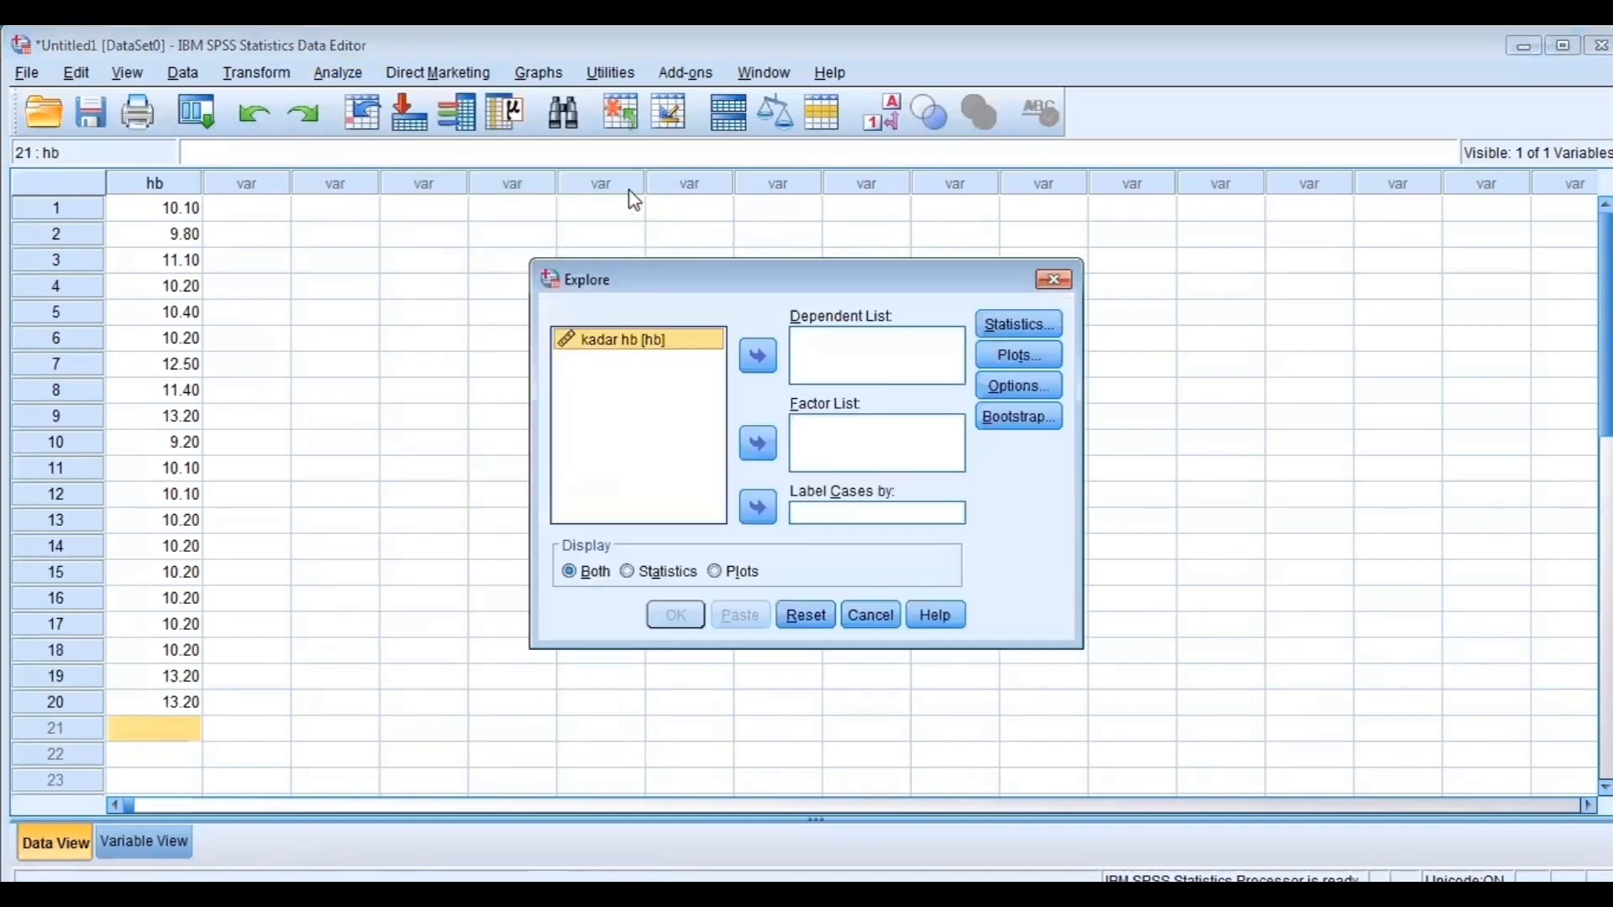
click(760, 359)
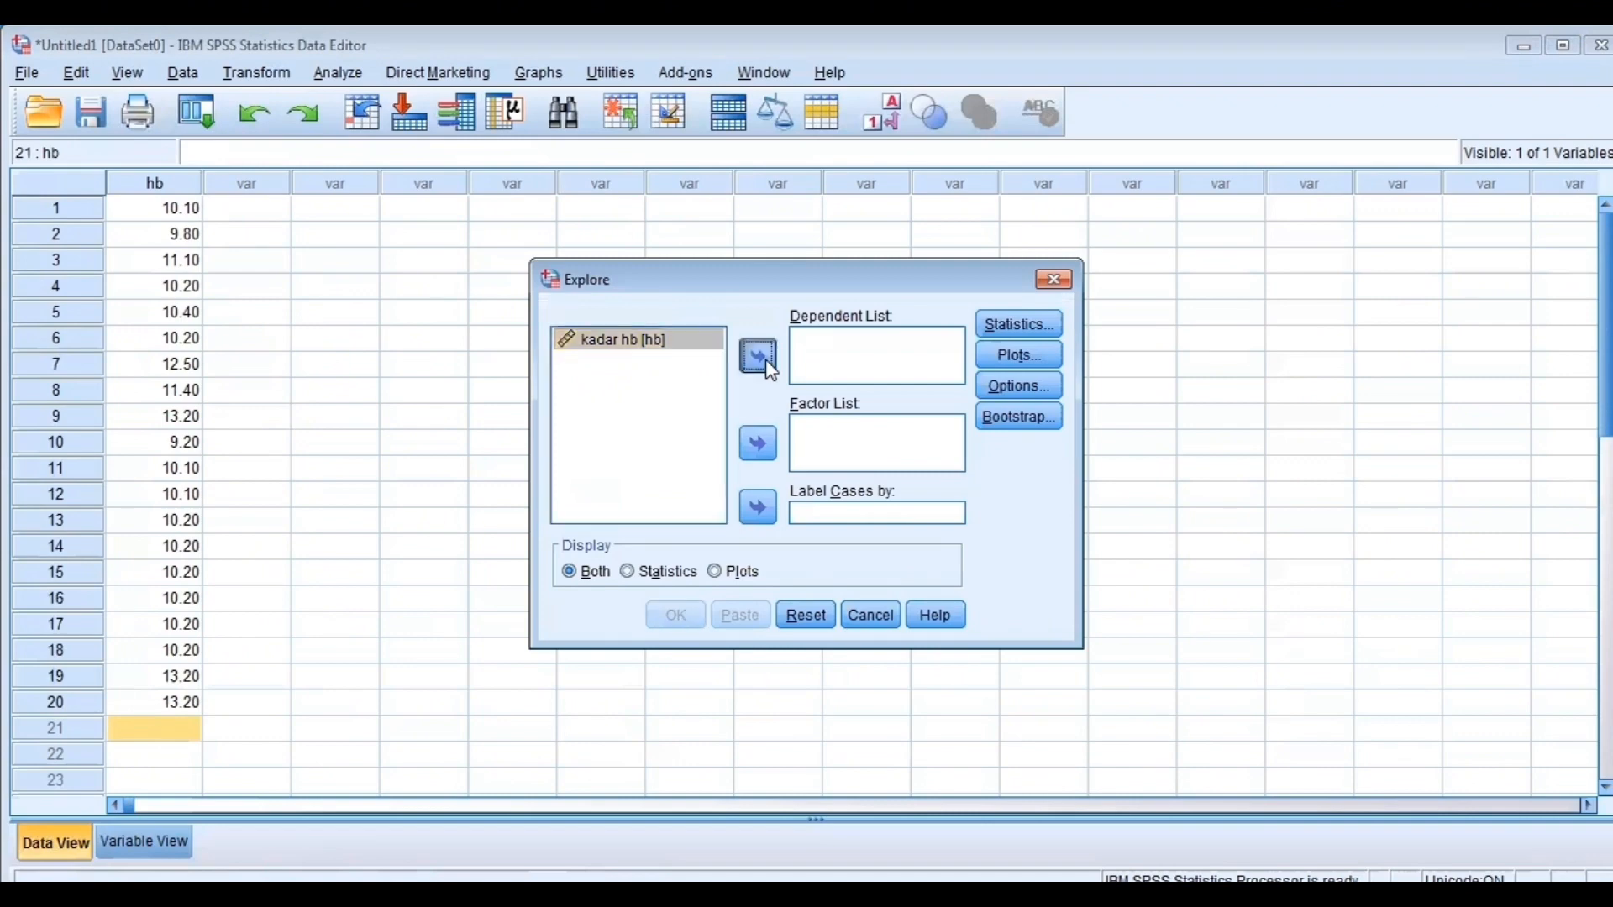
- Add a histogram and normality plots with tests to the Explore plots, and run the analysis
click(1023, 360)
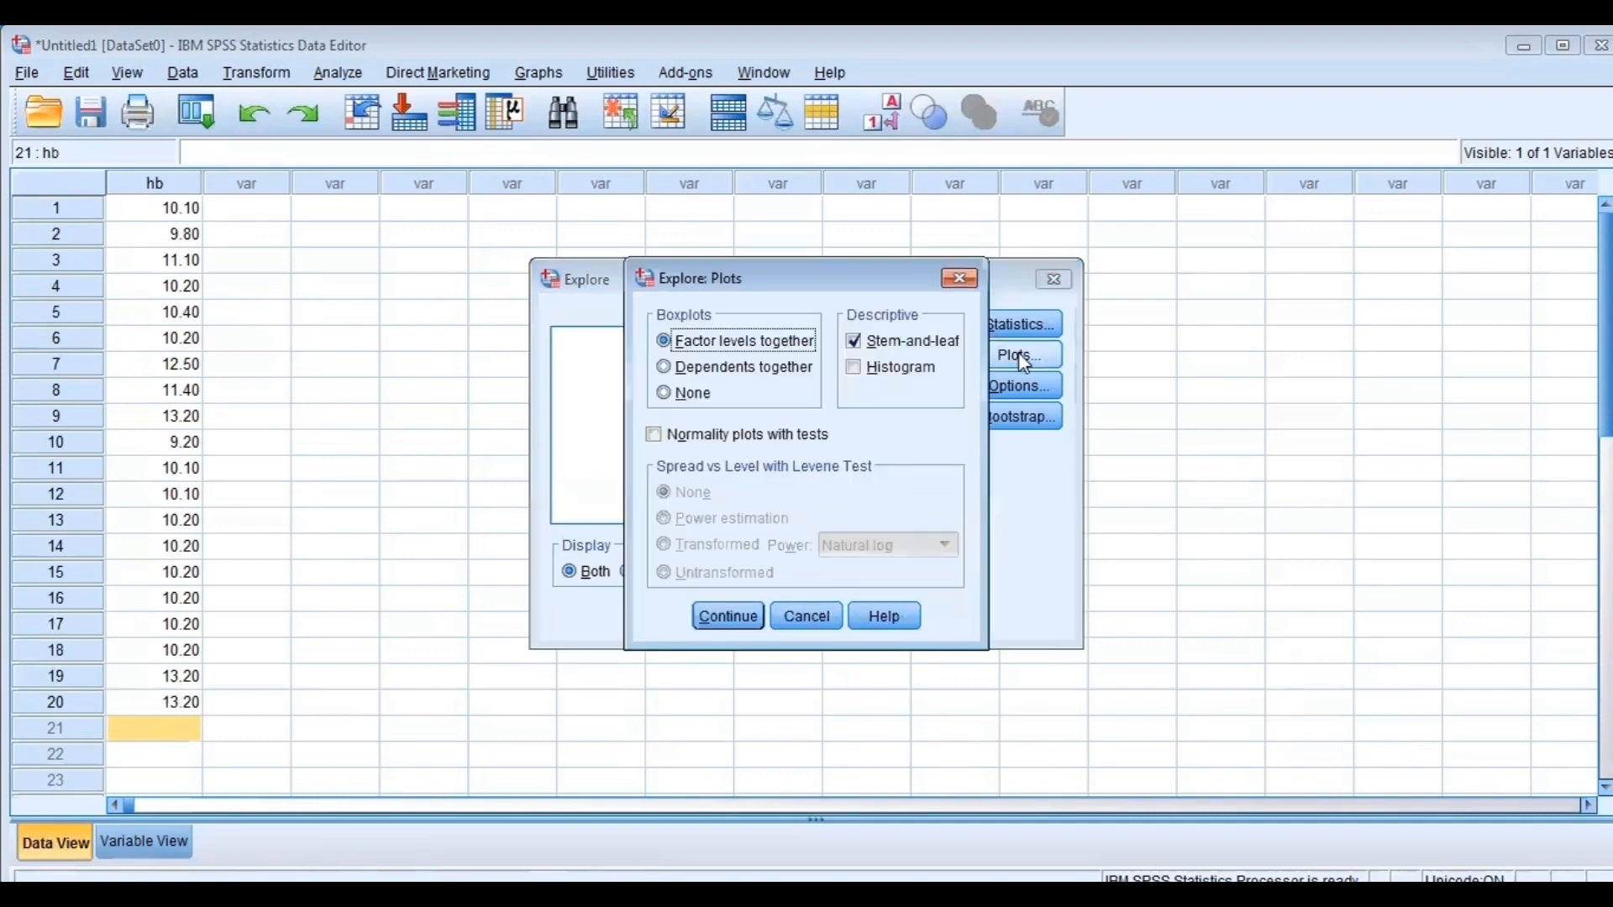
click(854, 370)
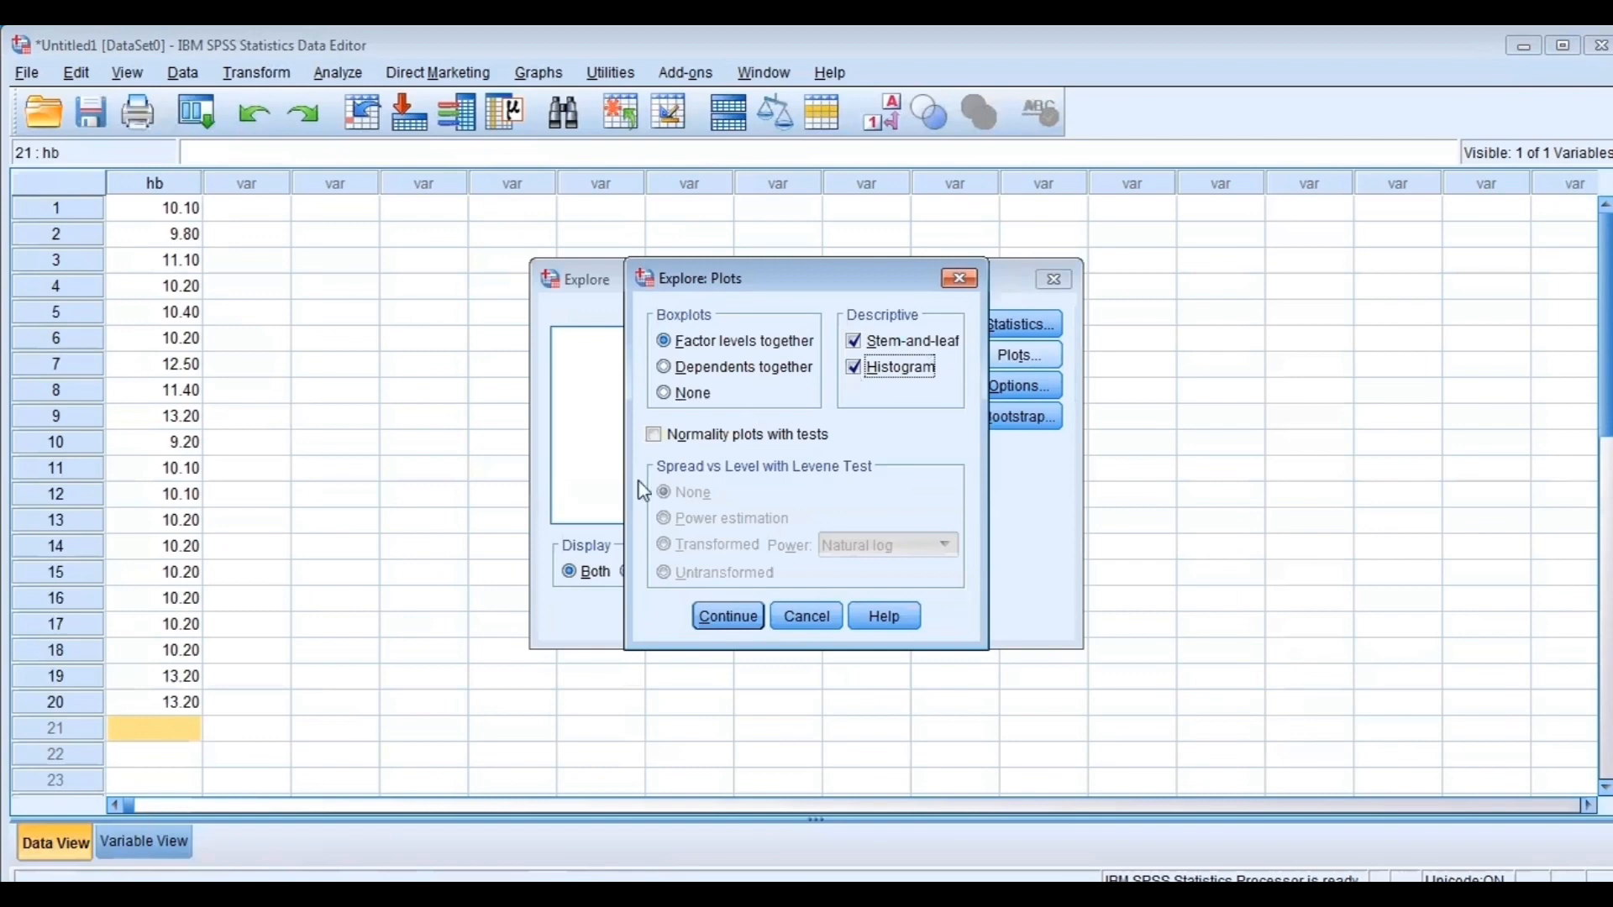
click(656, 436)
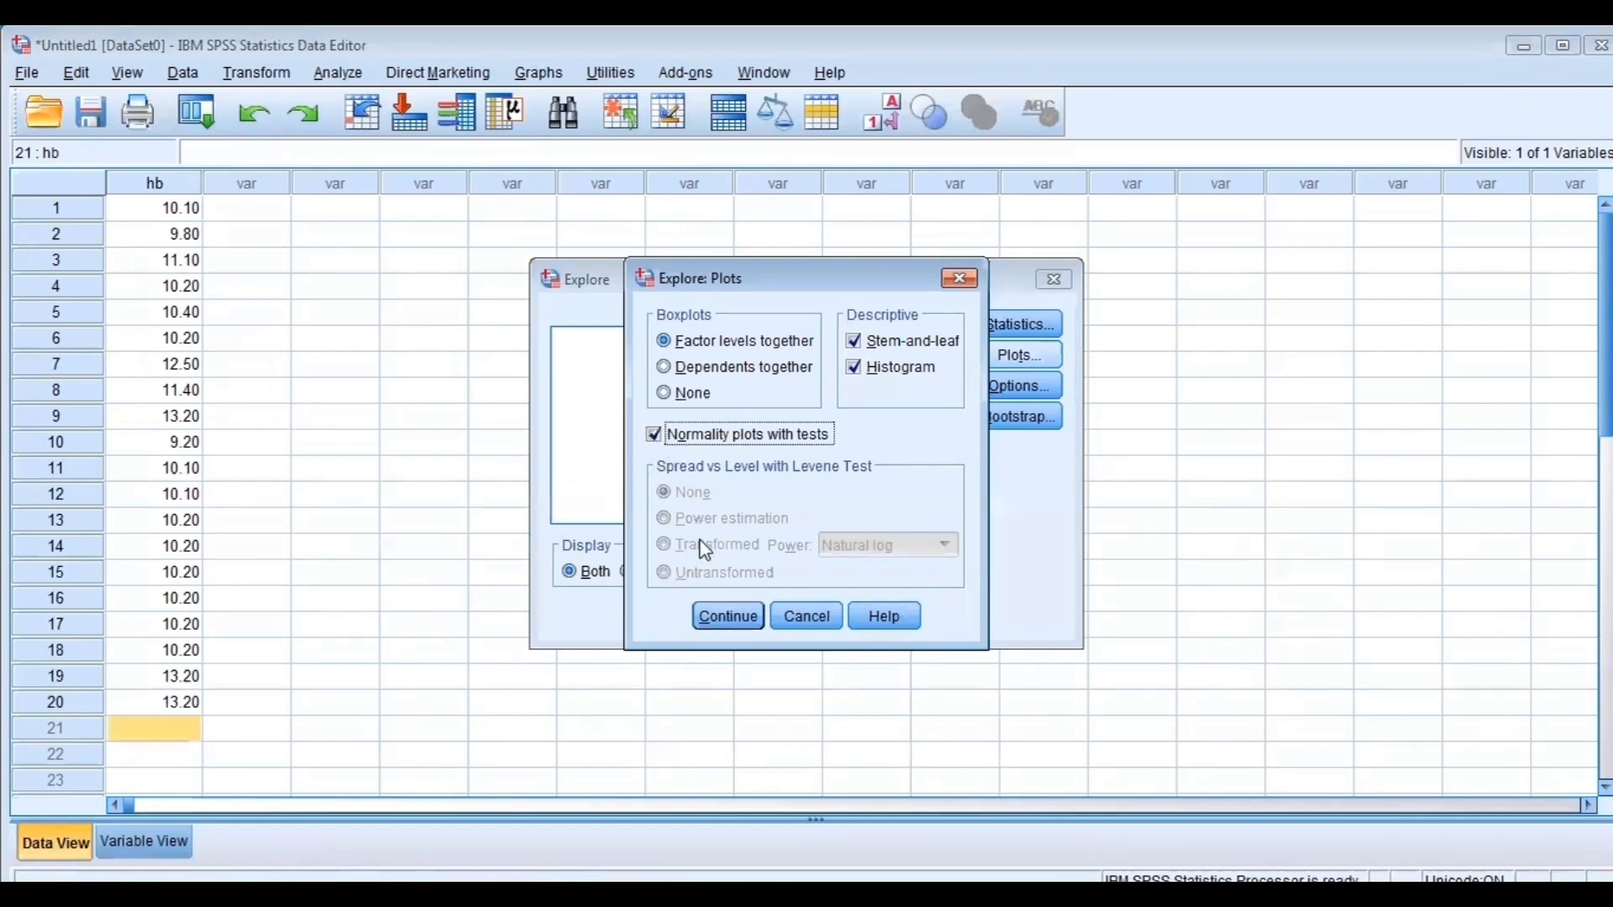
click(728, 616)
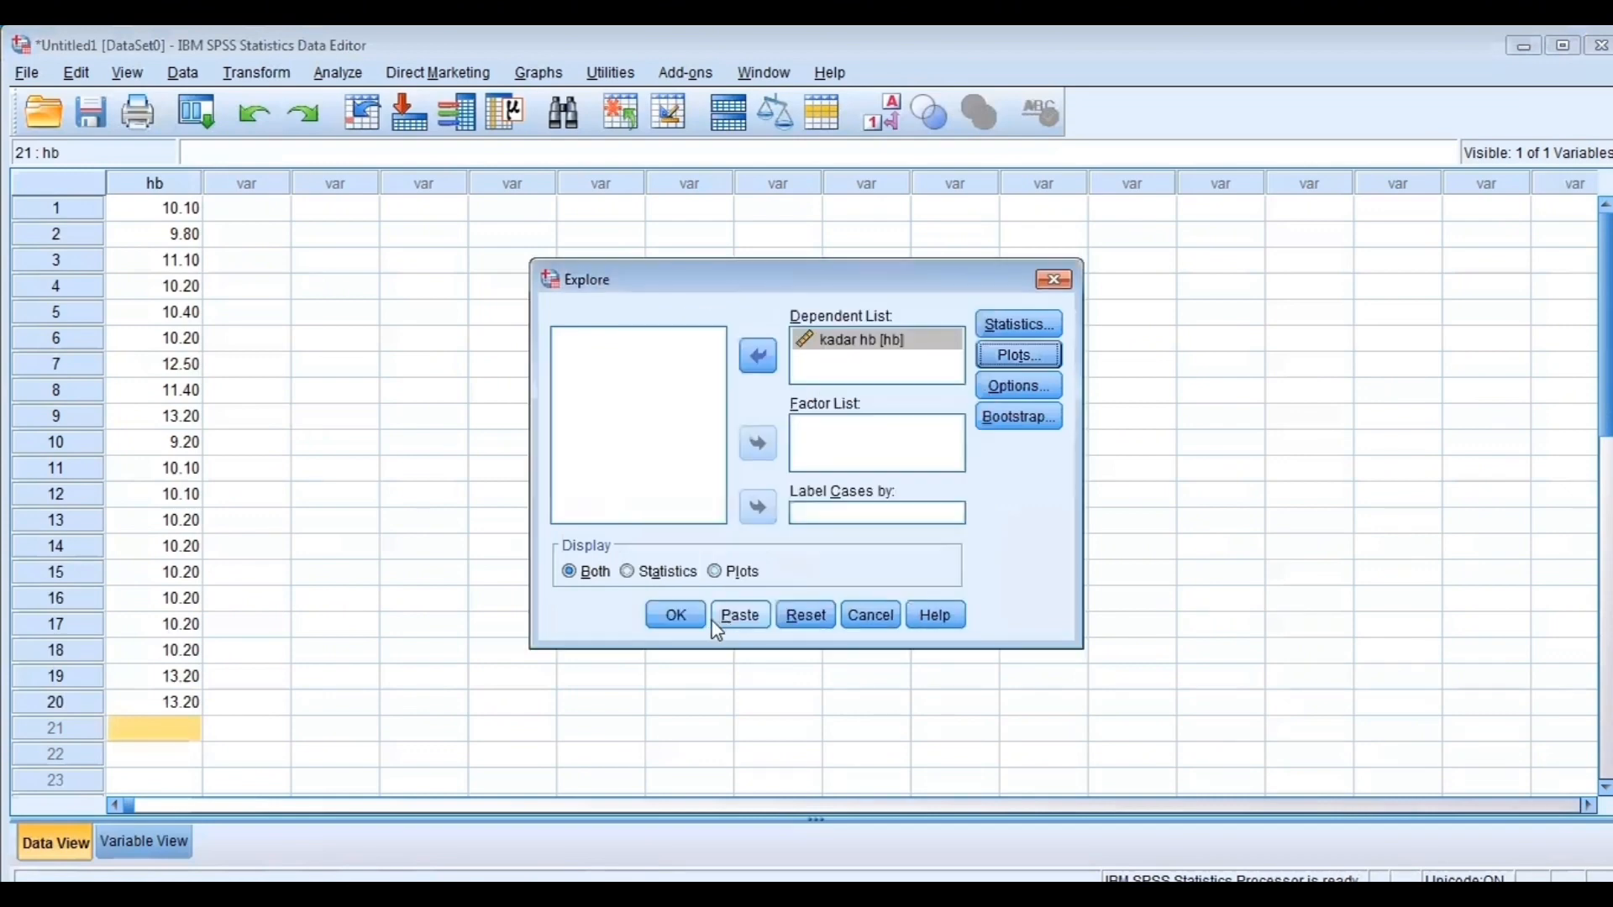
click(676, 616)
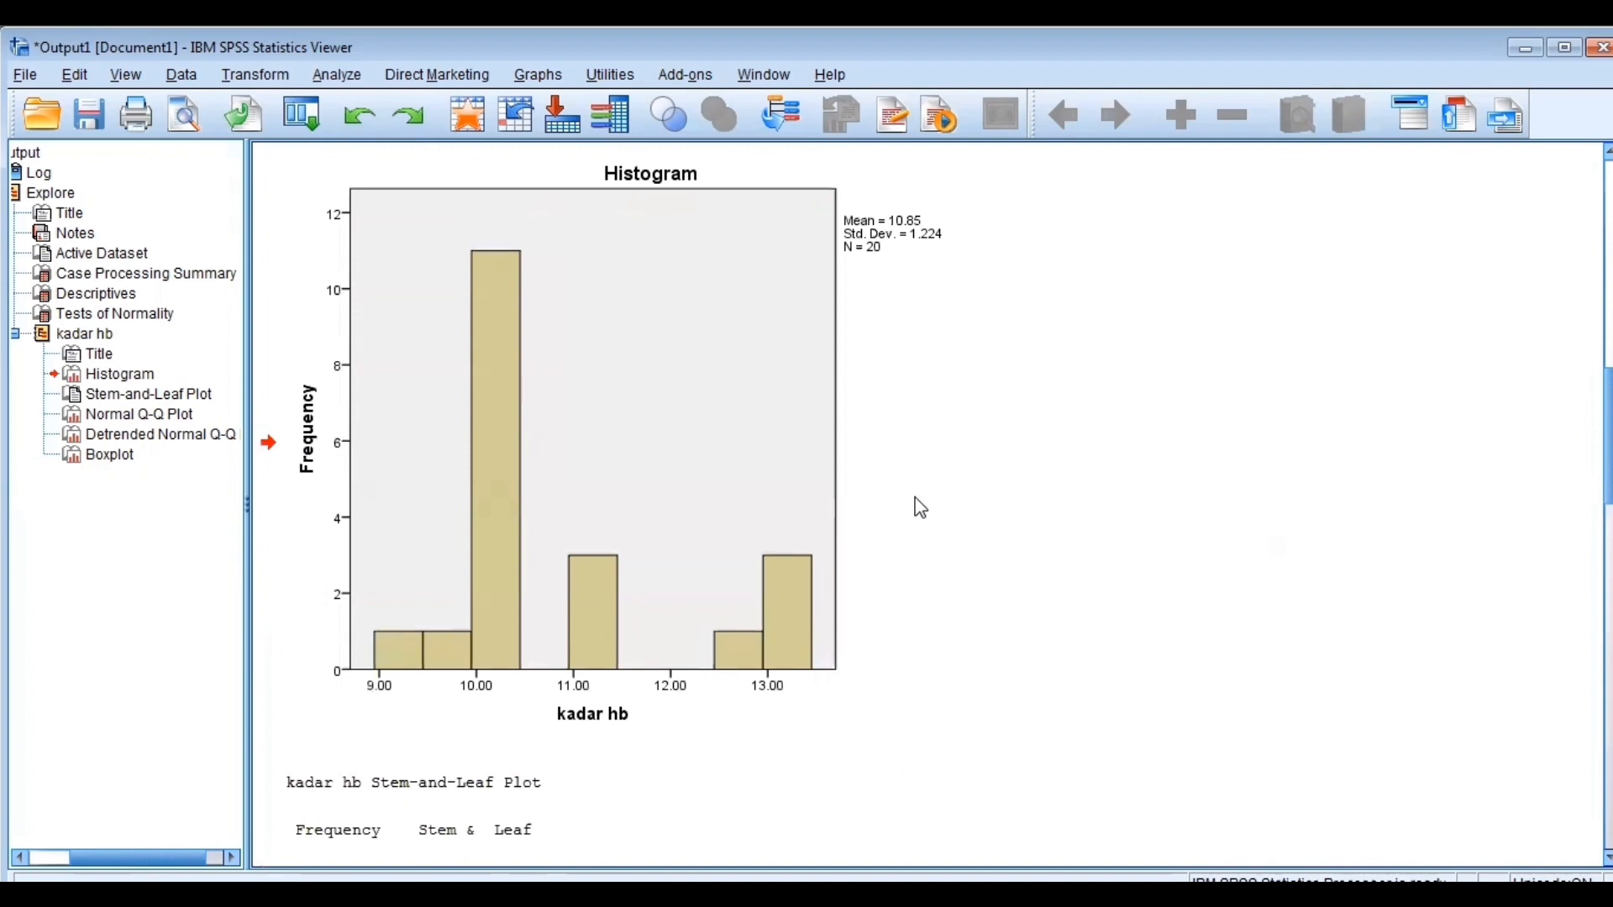
- Examine the histogram, the normal Q-Q plot and the detrended normal Q-Q plot of kadar hb in the output
click(648, 403)
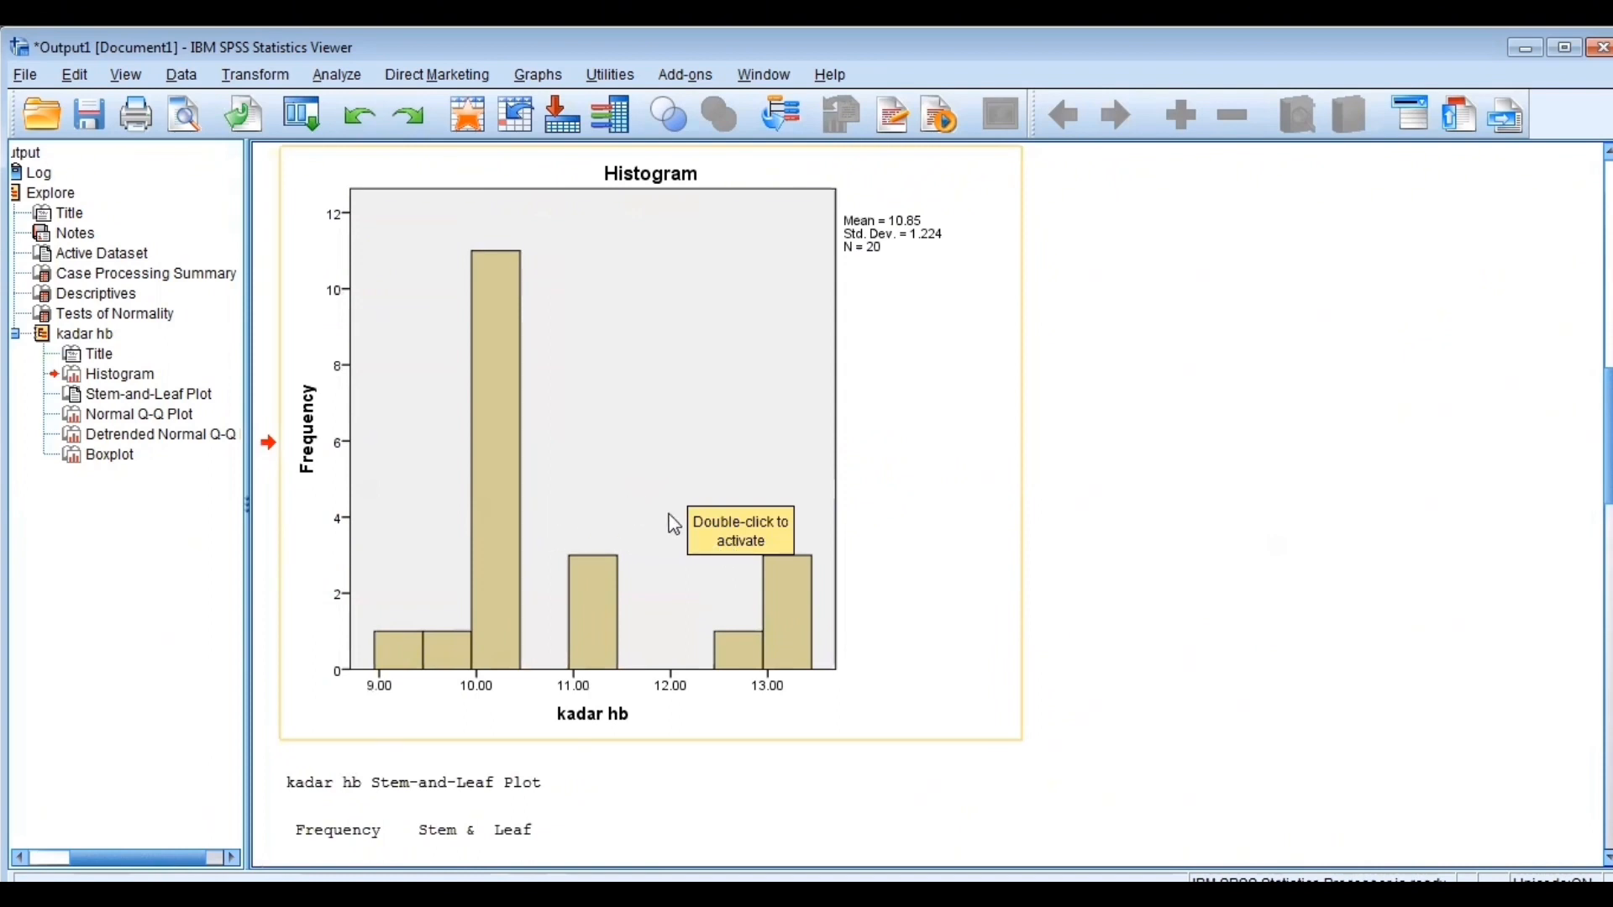
scroll(675, 526, down, 15)
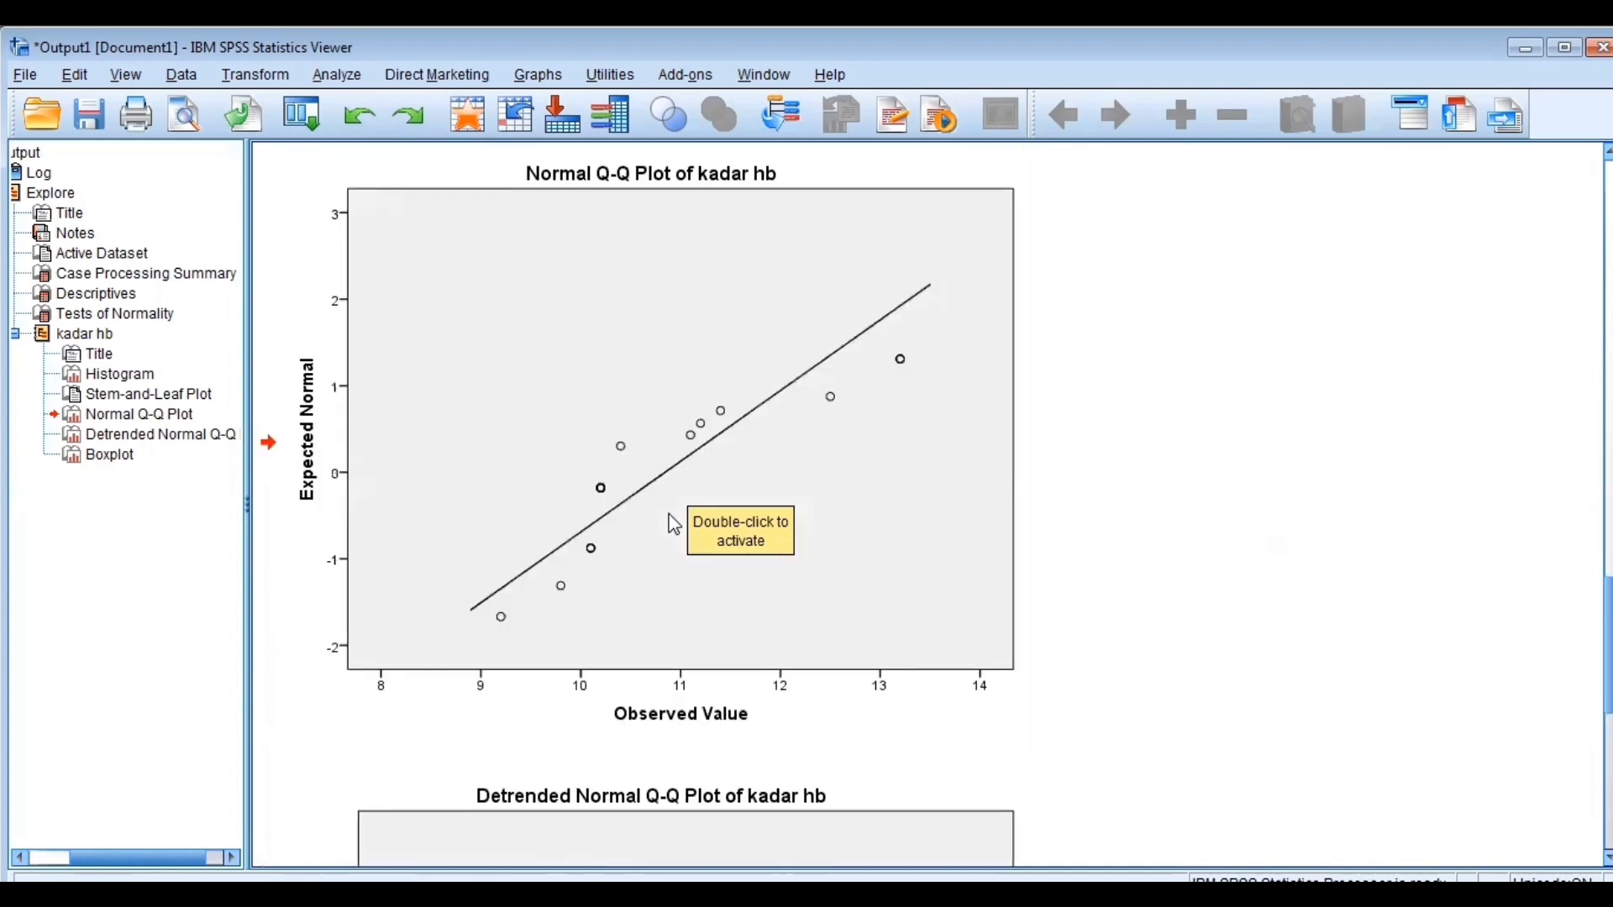
click(675, 525)
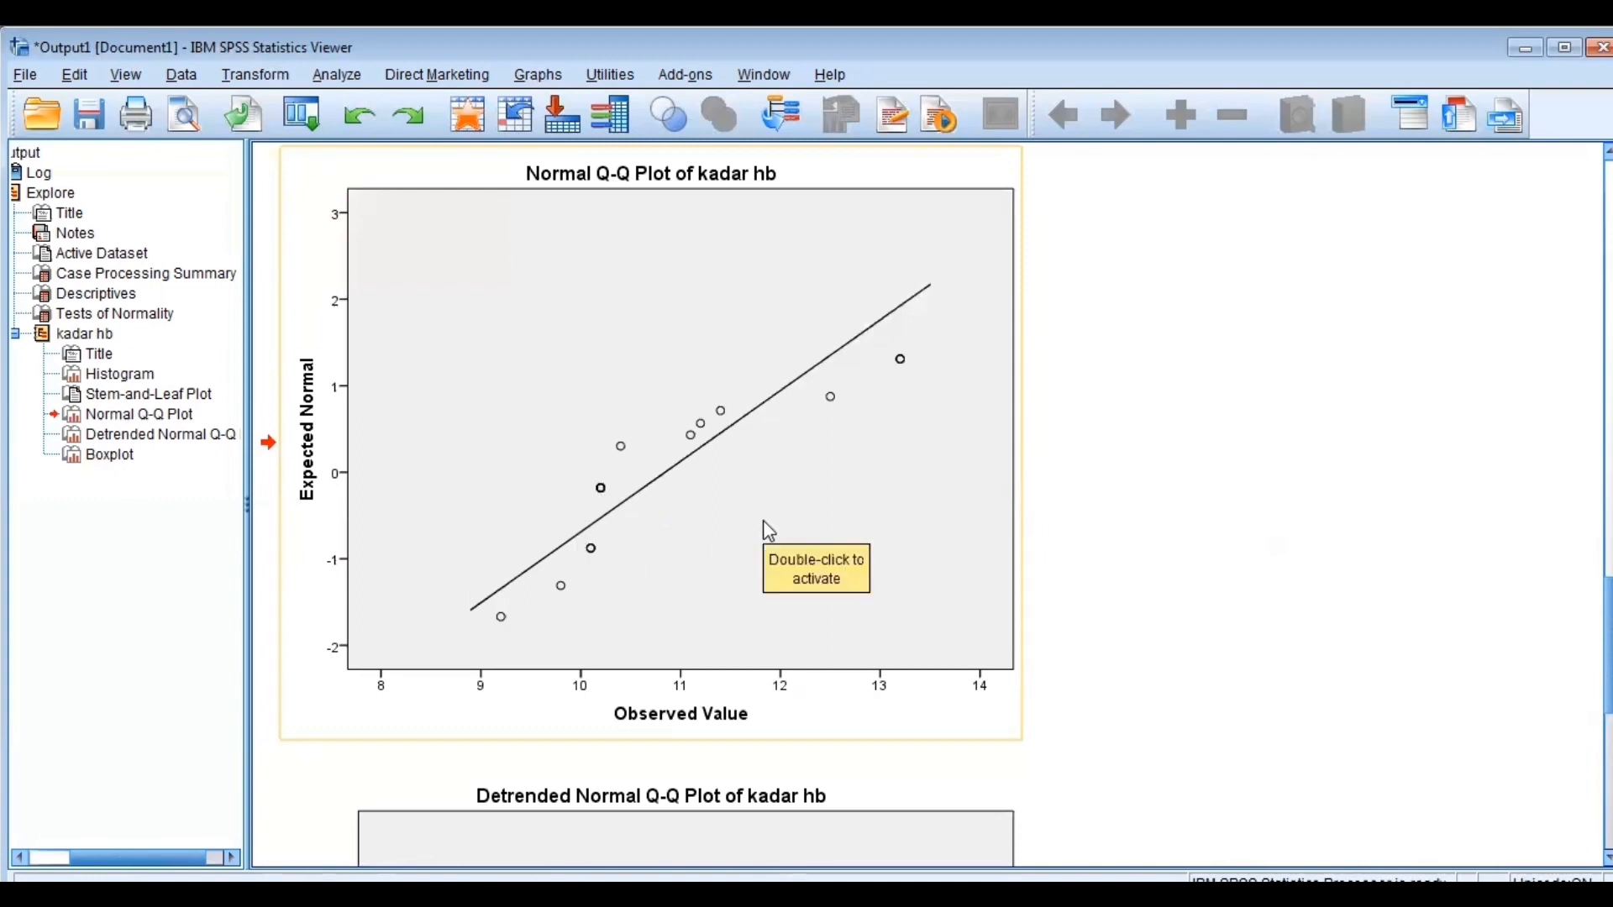
key(Down)
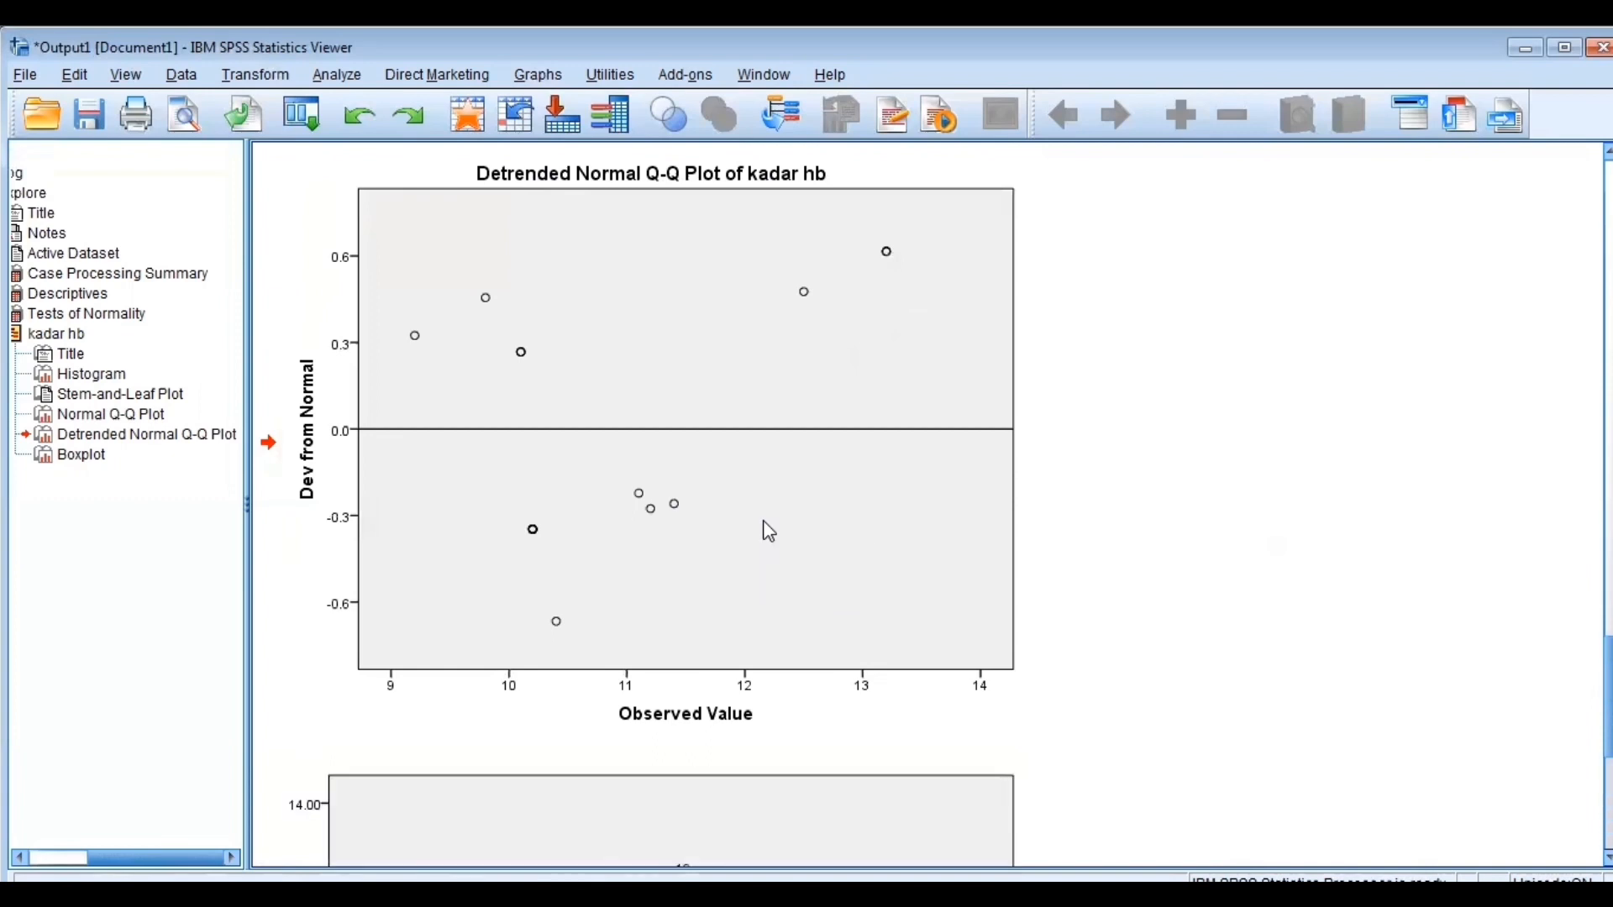
click(770, 531)
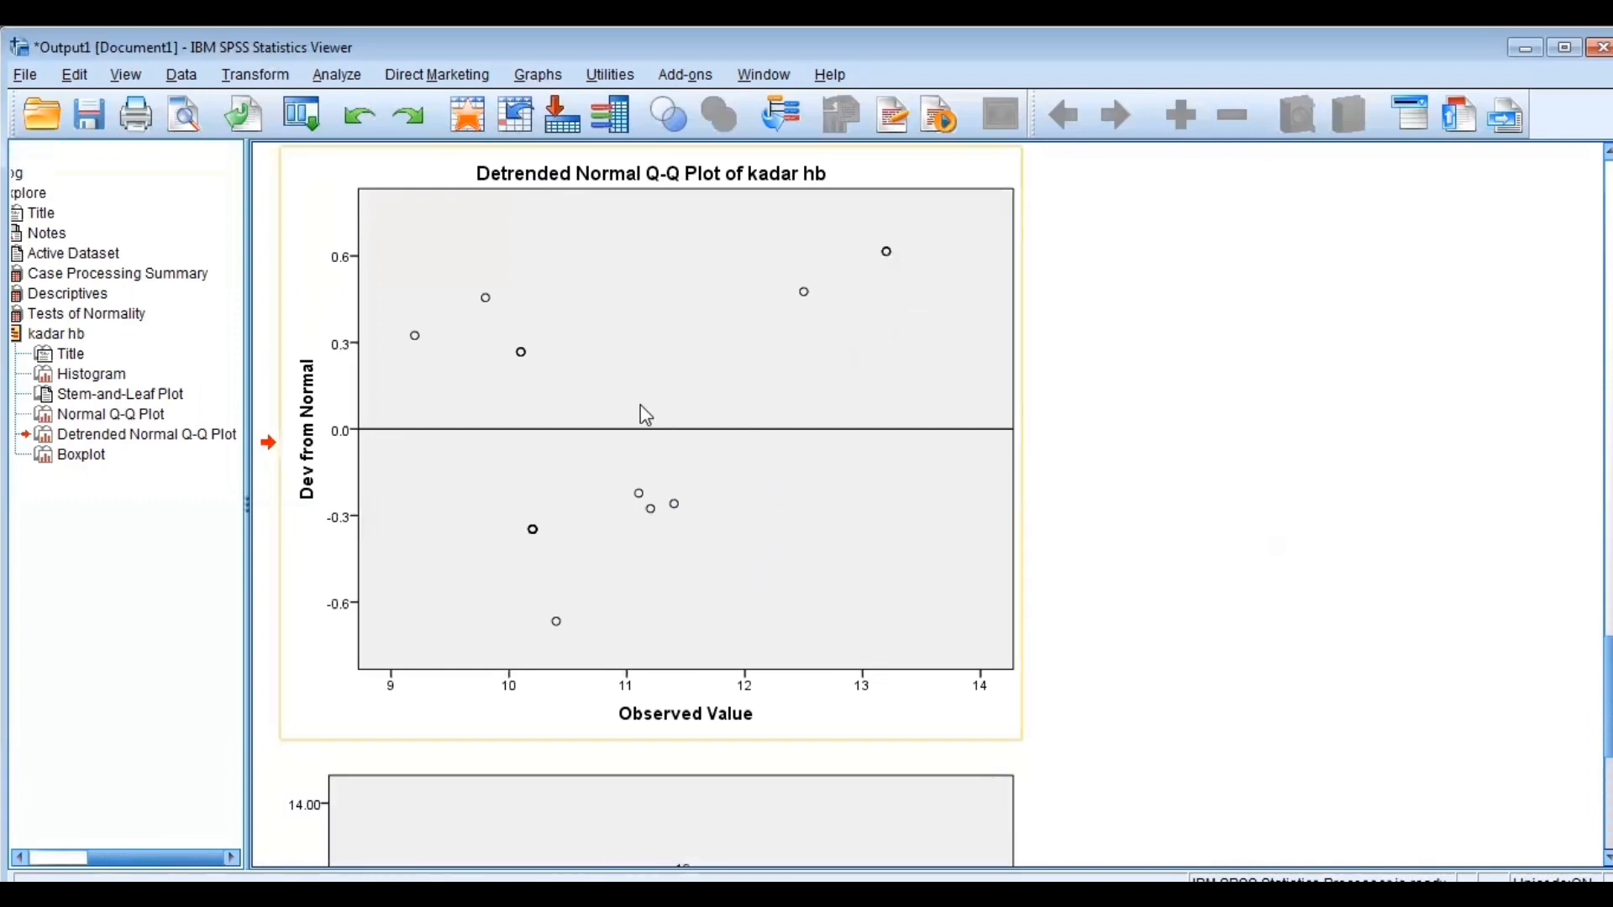